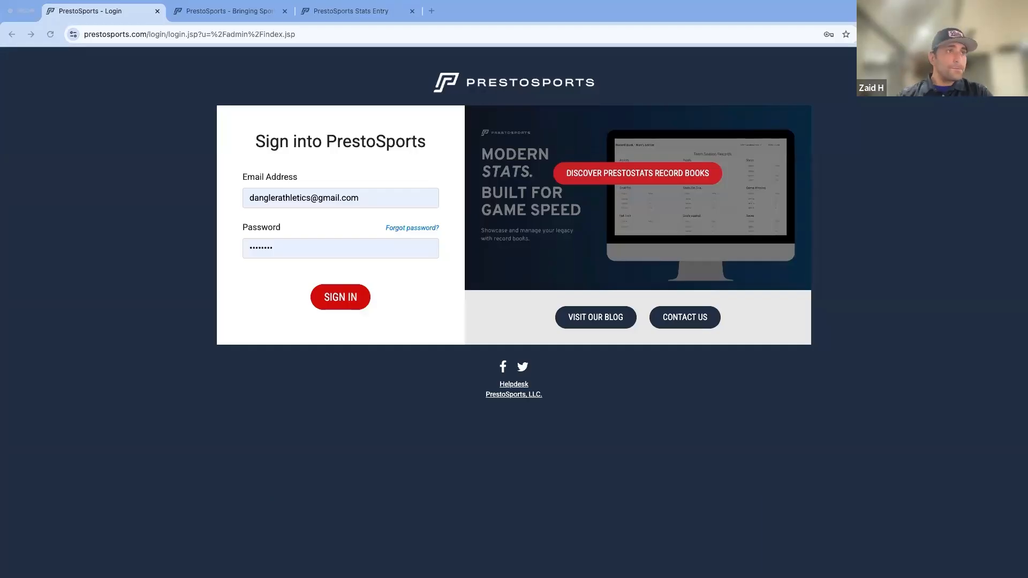
# Sign in to the PrestoSports account with the stored credentials and show the game day events for 1/20/2026.
pyautogui.click(190, 298)
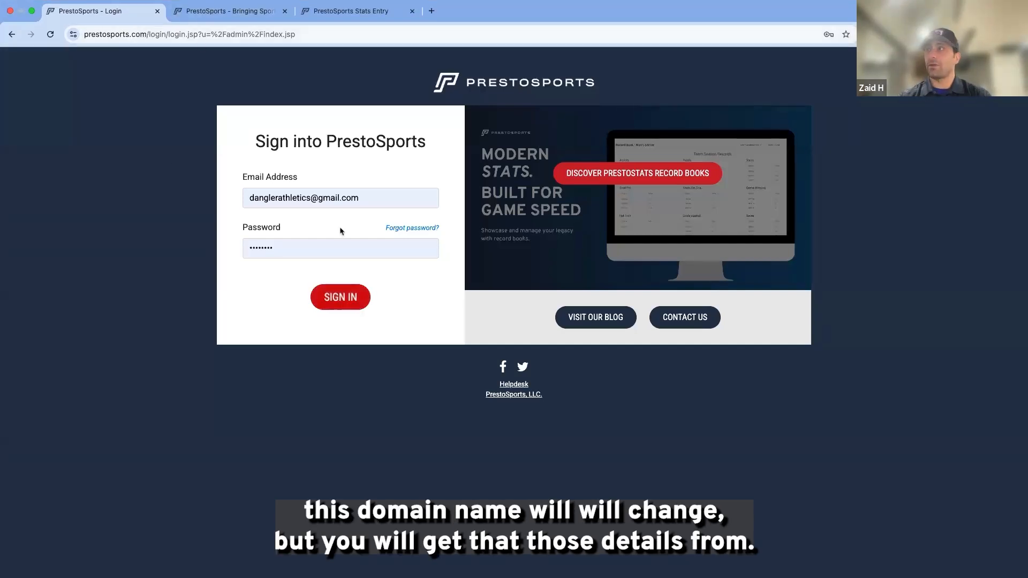
pyautogui.click(356, 302)
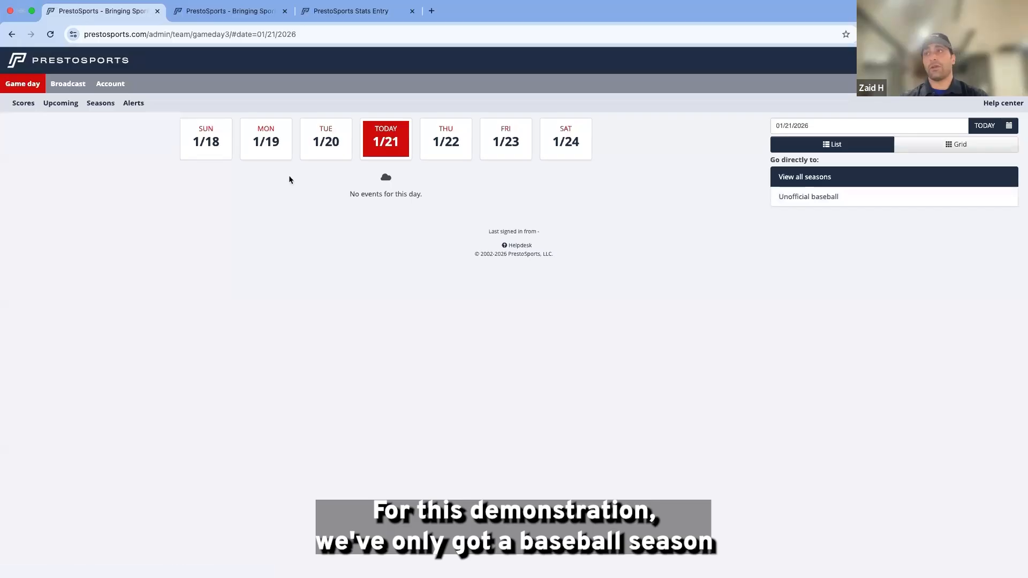
pyautogui.click(338, 141)
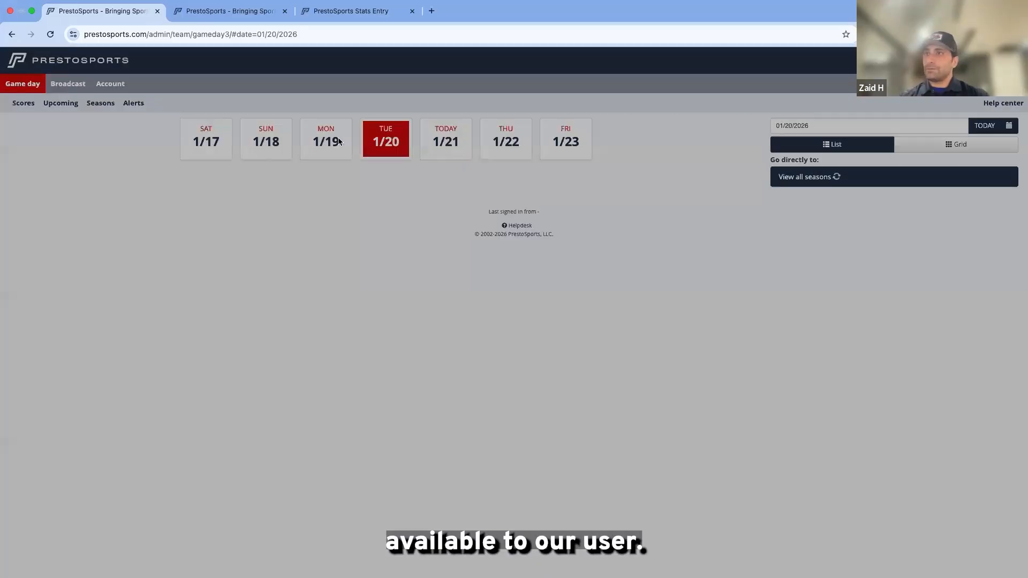
pyautogui.click(749, 204)
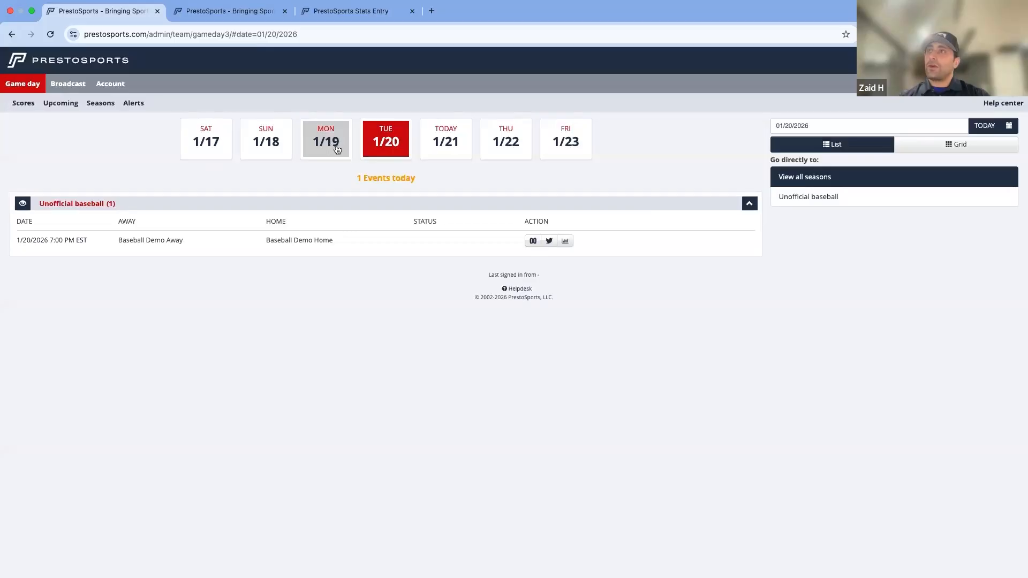
# Open the Unofficial baseball season and review its schedule and overview.
pyautogui.click(788, 201)
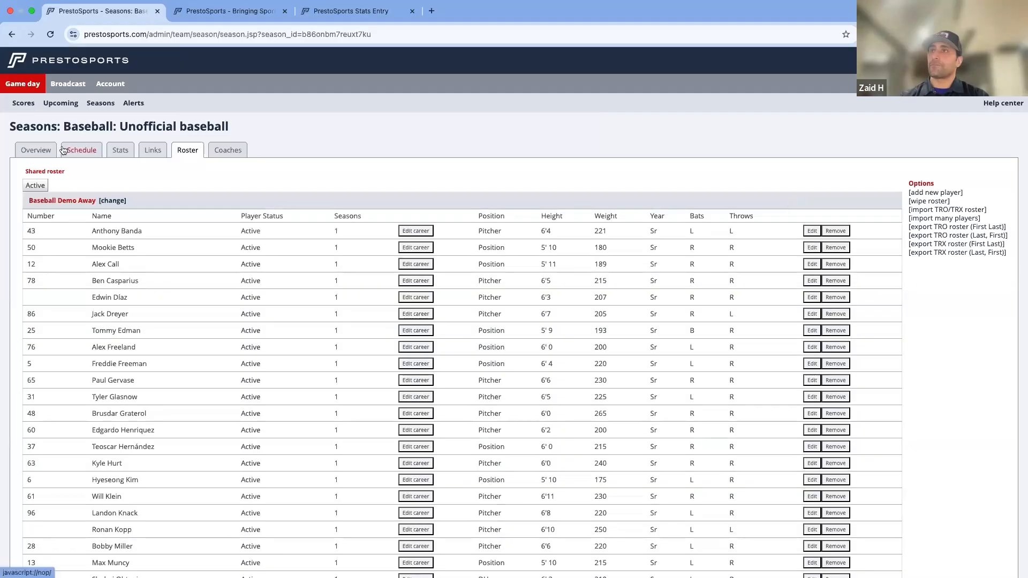
pyautogui.click(71, 153)
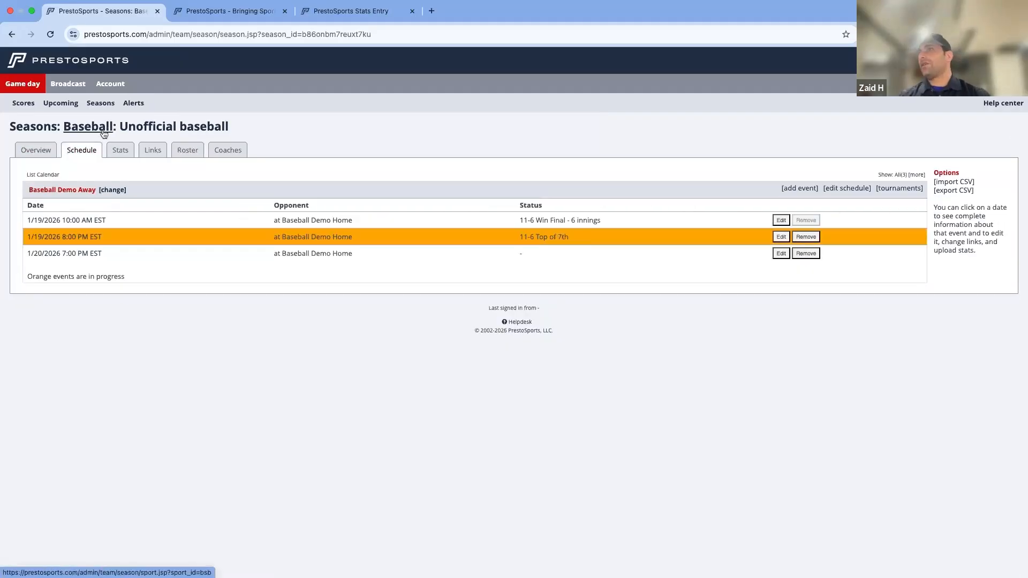
pyautogui.click(40, 152)
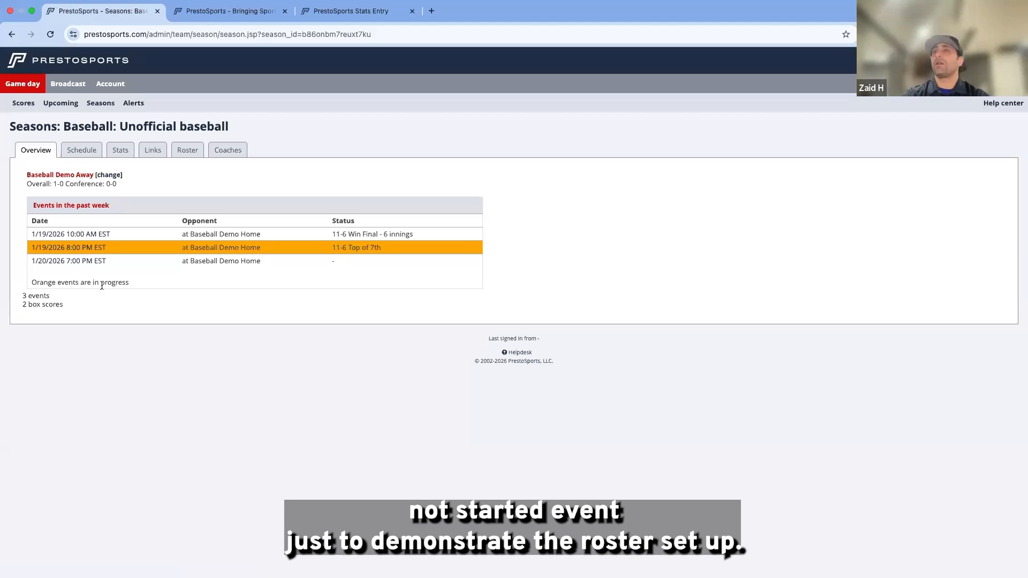
# Review the Baseball Demo Away roster and look at the form for importing many players, leaving it without importing.
pyautogui.click(182, 153)
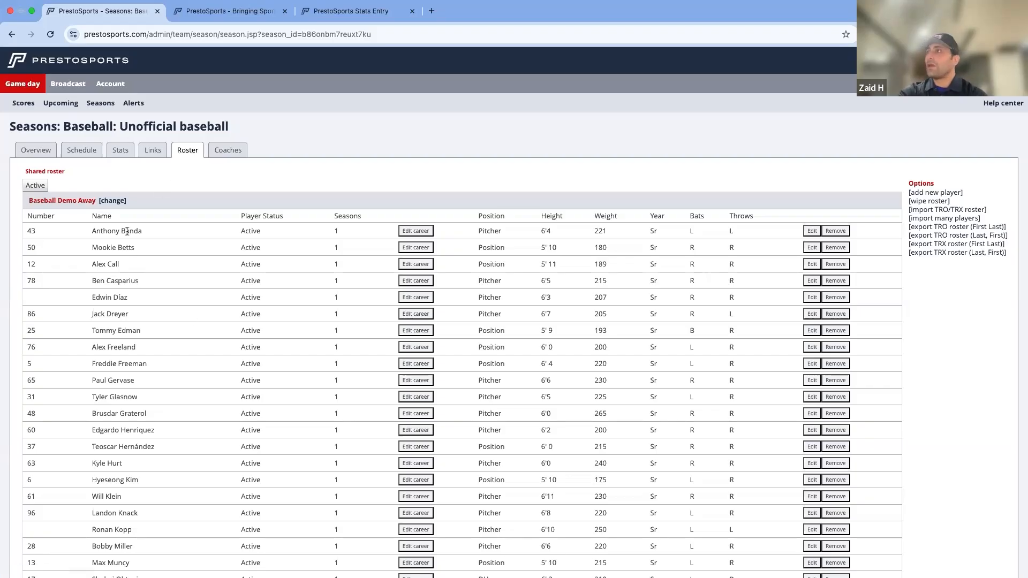
pyautogui.scroll(-3, 458, 335)
pyautogui.scroll(3, 399, 330)
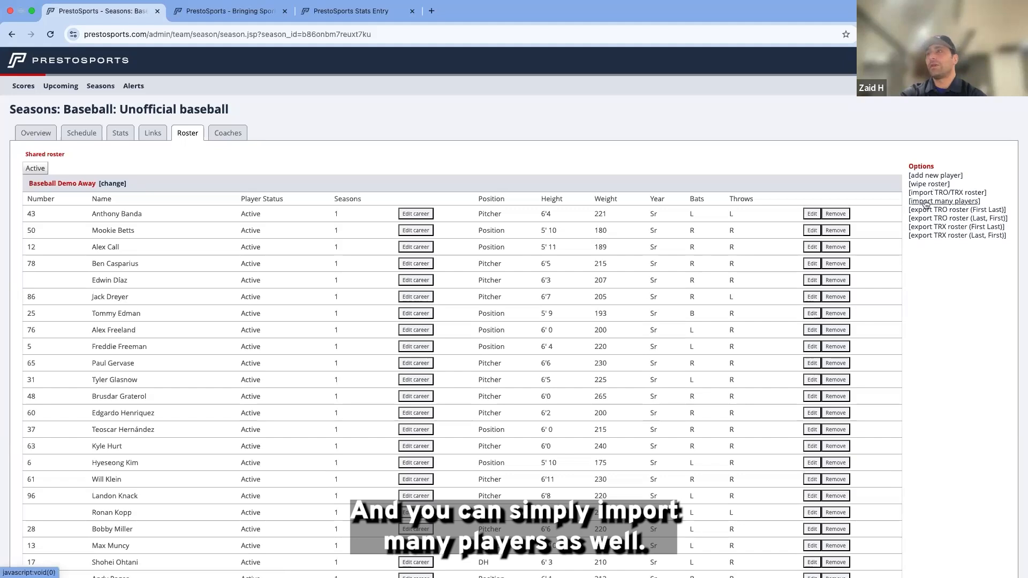
pyautogui.click(929, 202)
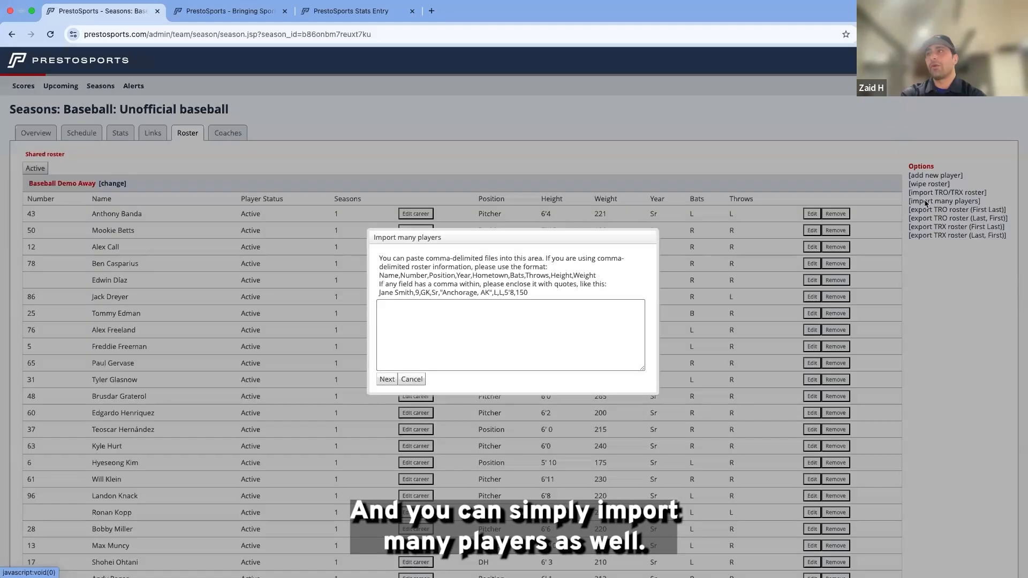
pyautogui.click(412, 380)
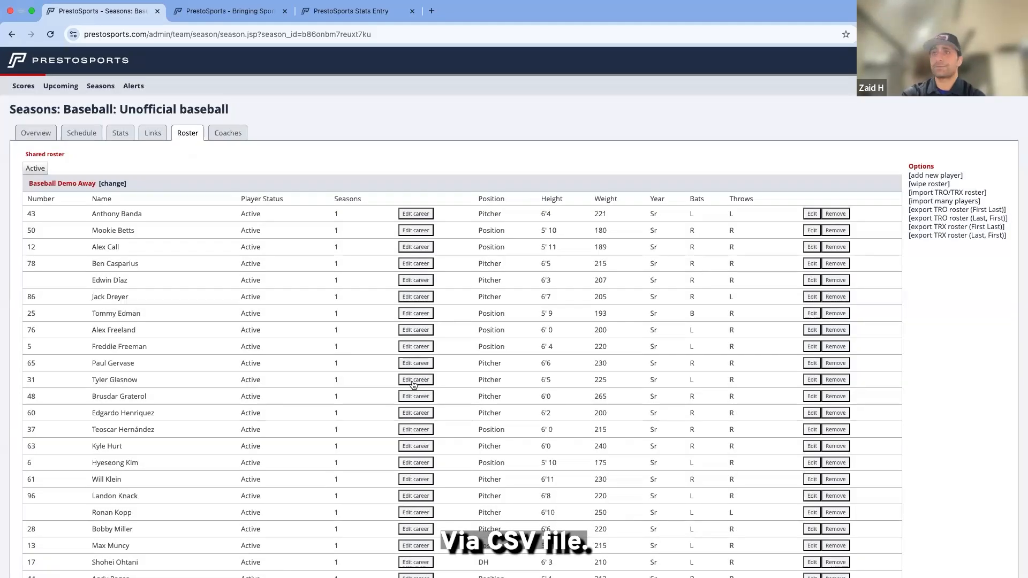
# Open the 1/20/2026 7:00 PM event from the season schedule and check its editable details without saving changes.
pyautogui.click(89, 131)
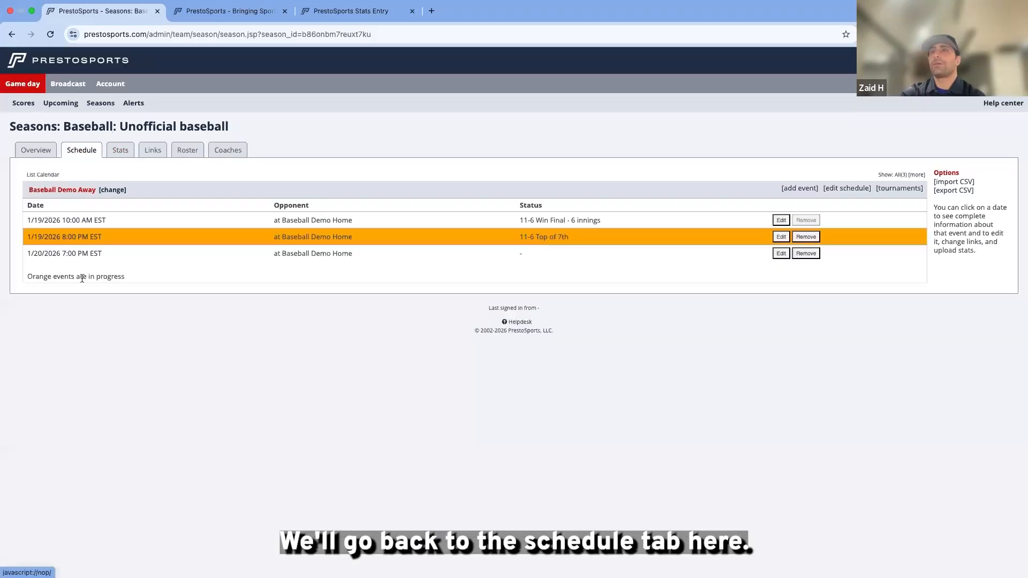
pyautogui.click(78, 256)
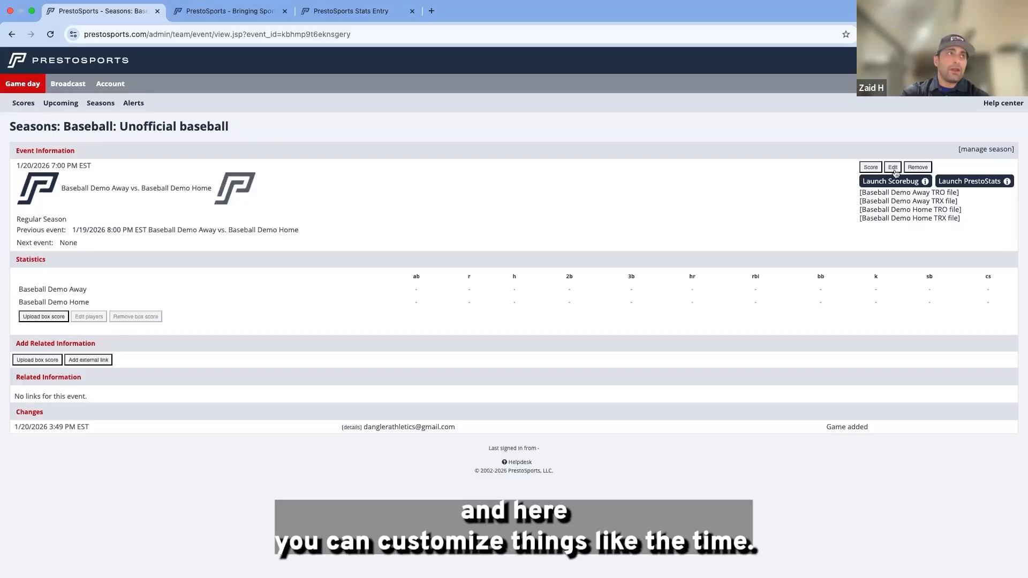
pyautogui.click(893, 168)
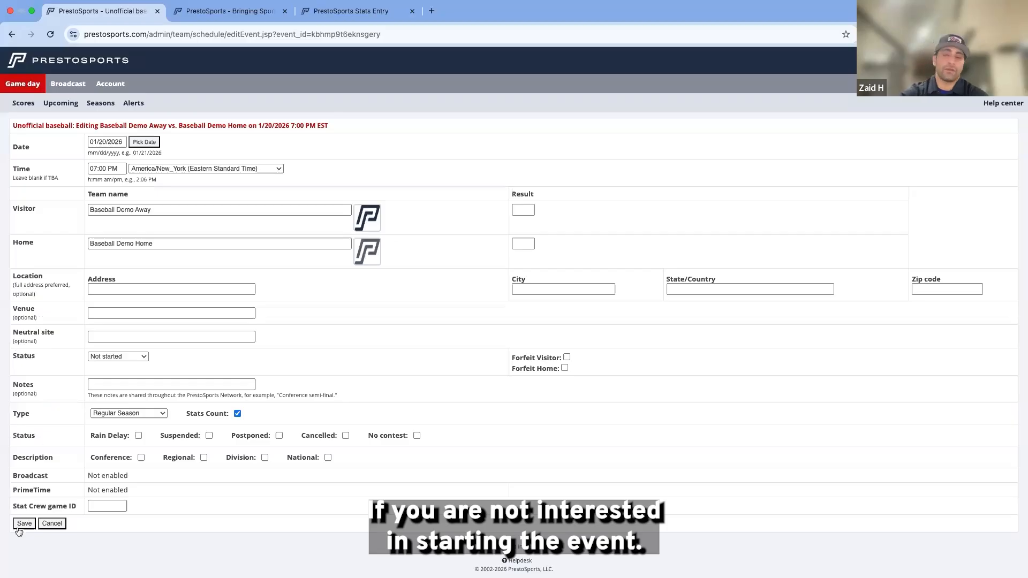
pyautogui.click(52, 523)
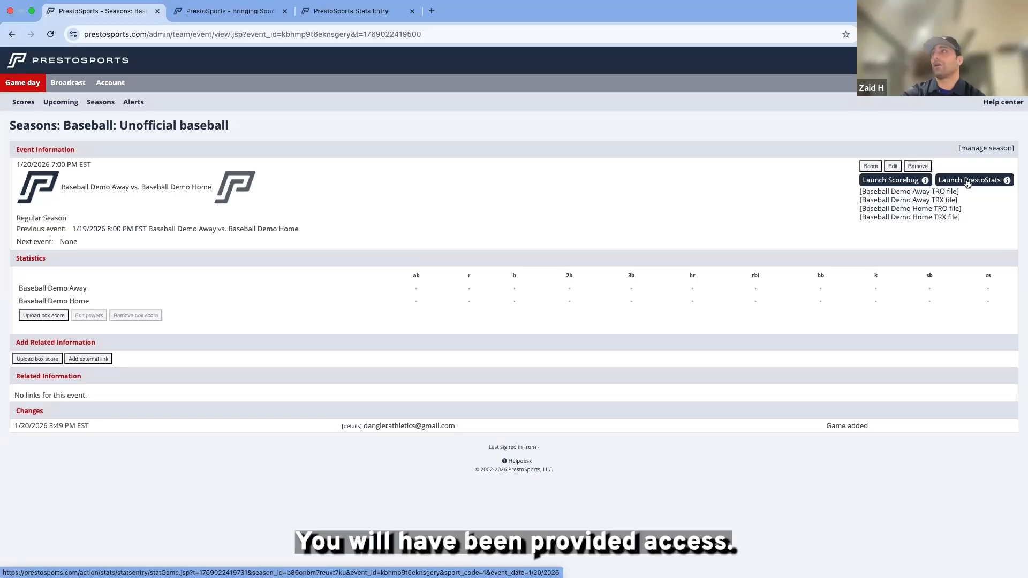
# Launch PrestoStats for the event and choose Live Scoring as the scoring method.
pyautogui.click(968, 181)
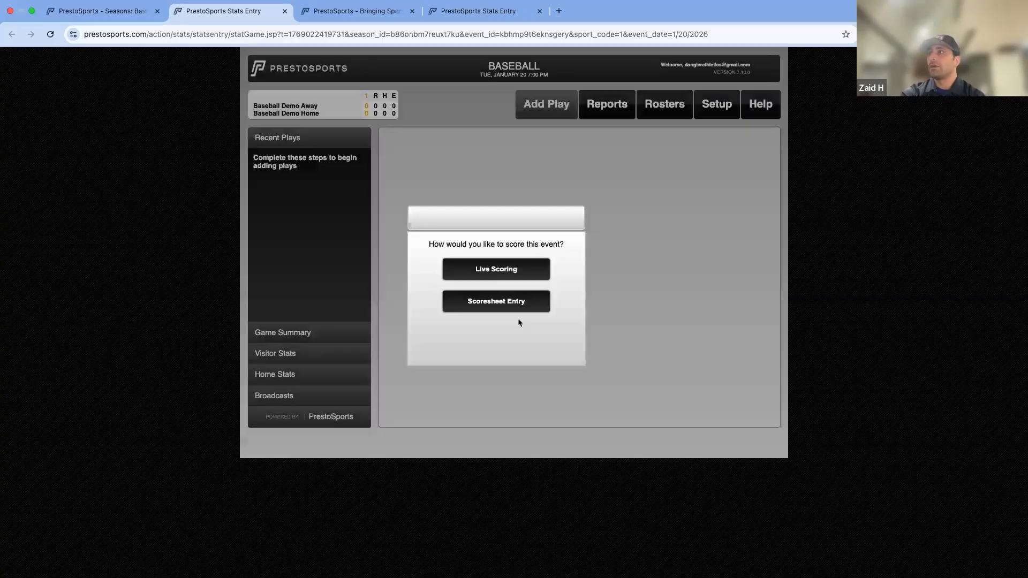
pyautogui.click(505, 278)
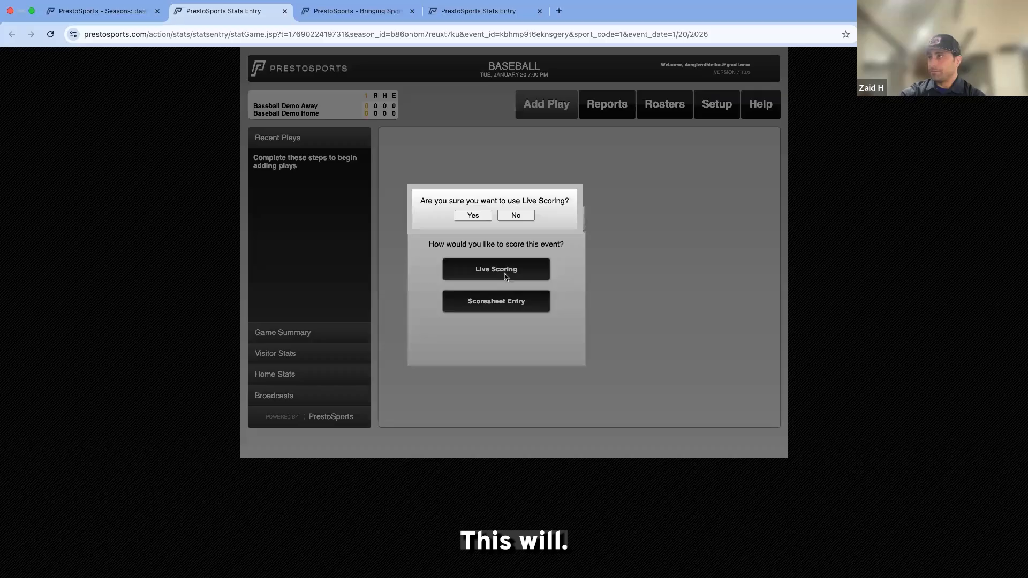
pyautogui.click(474, 217)
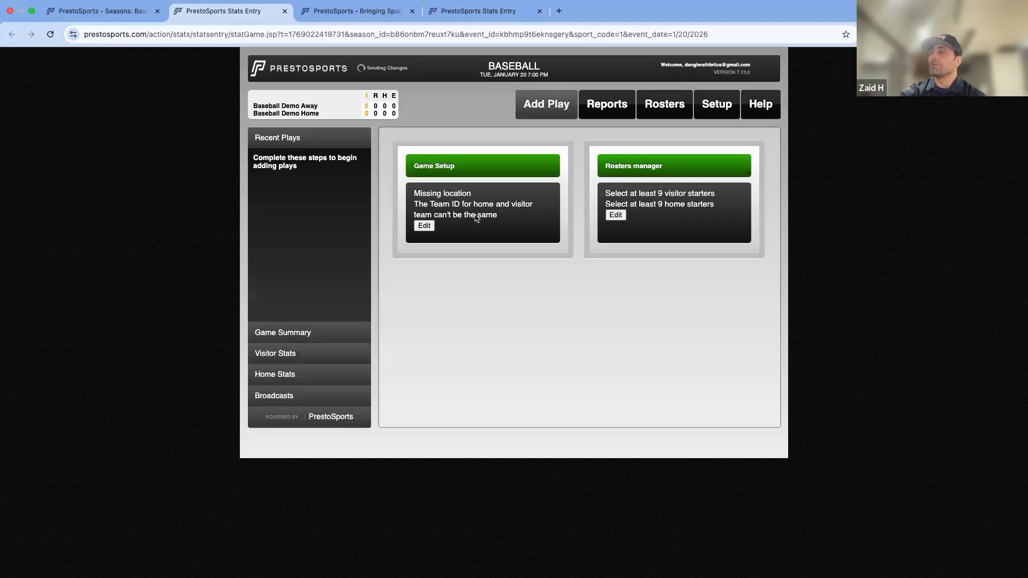
# Examine the game setup's required event data and its rules for batters, scheduled innings, DH and doubleheaders.
pyautogui.click(424, 226)
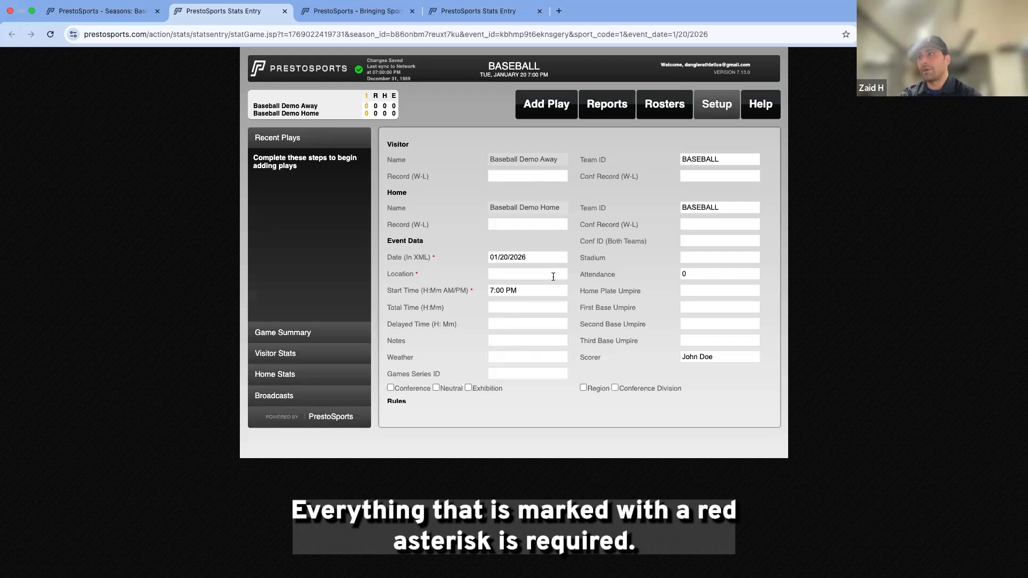
pyautogui.scroll(-1, 553, 287)
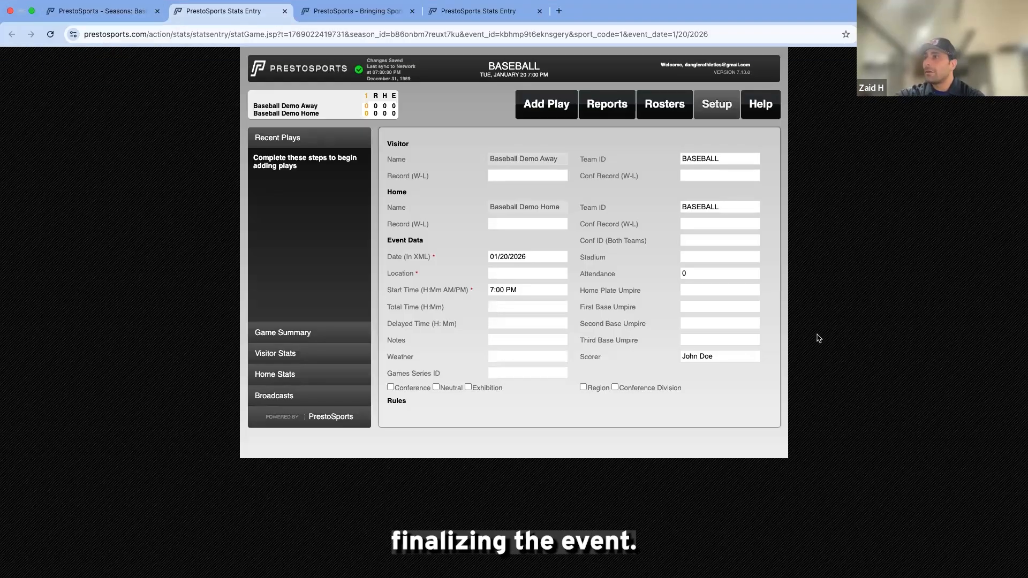
pyautogui.scroll(-4, 526, 321)
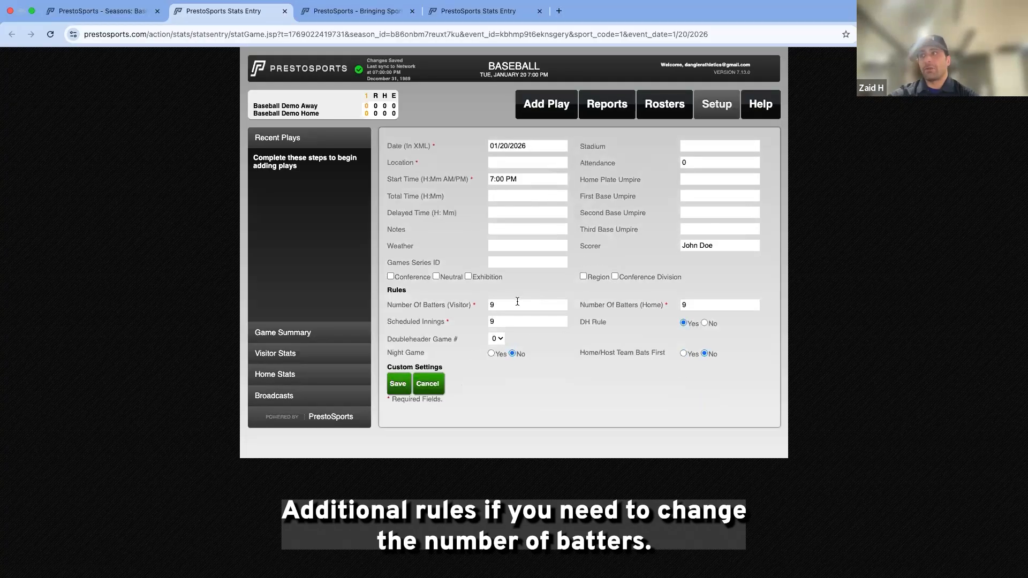
pyautogui.scroll(1, 696, 329)
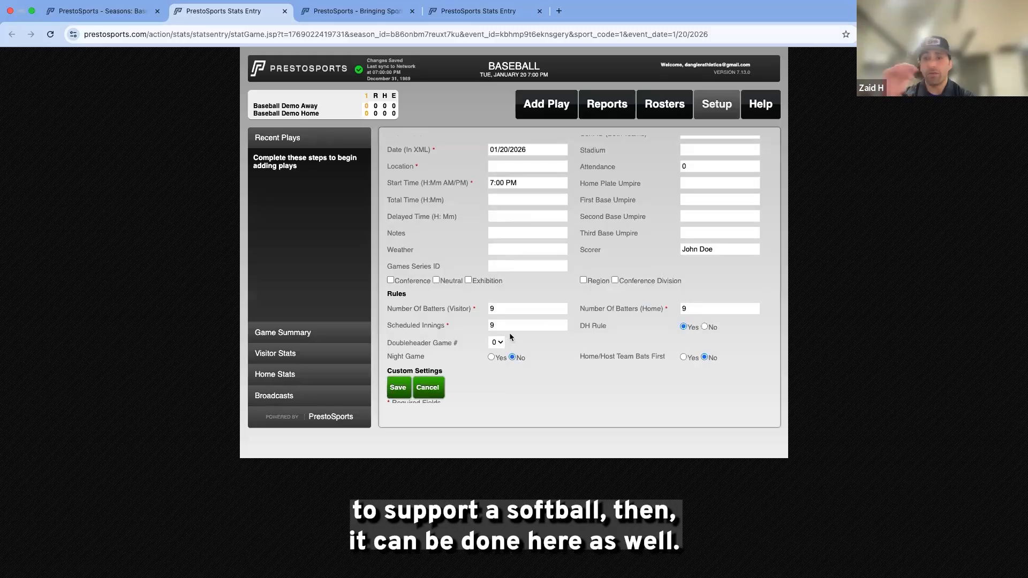
pyautogui.scroll(1, 524, 340)
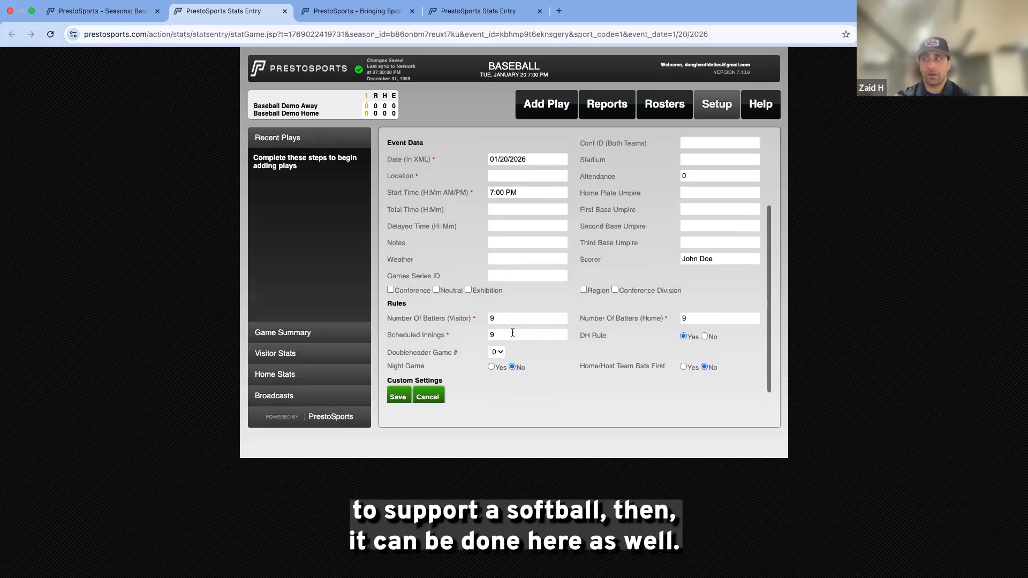
pyautogui.scroll(-1, 538, 344)
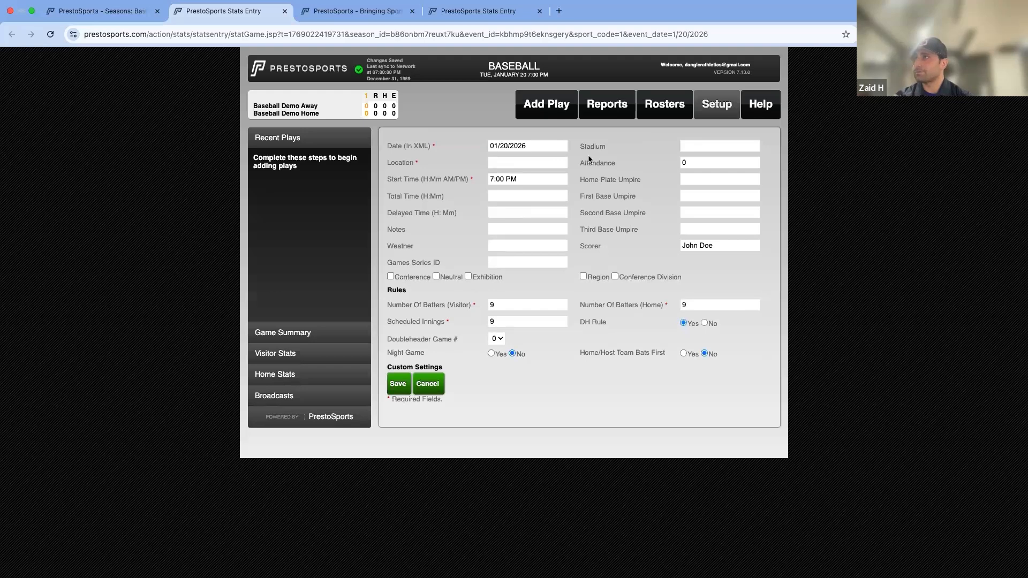
pyautogui.scroll(1, 434, 403)
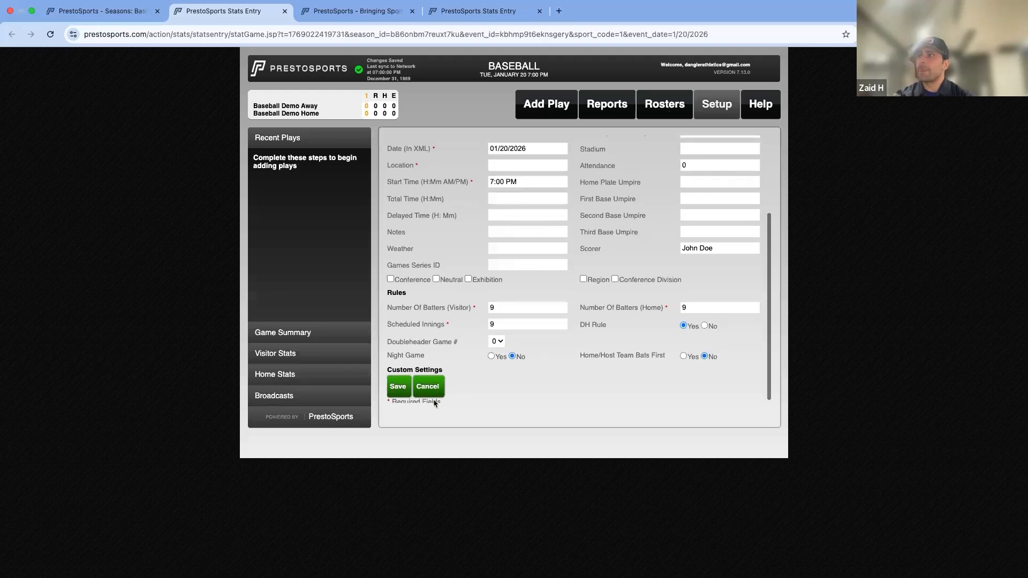
# Try out the Baseball Demo Away starting lineup with player number 18 in the first spot, and discard the entry.
pyautogui.click(546, 104)
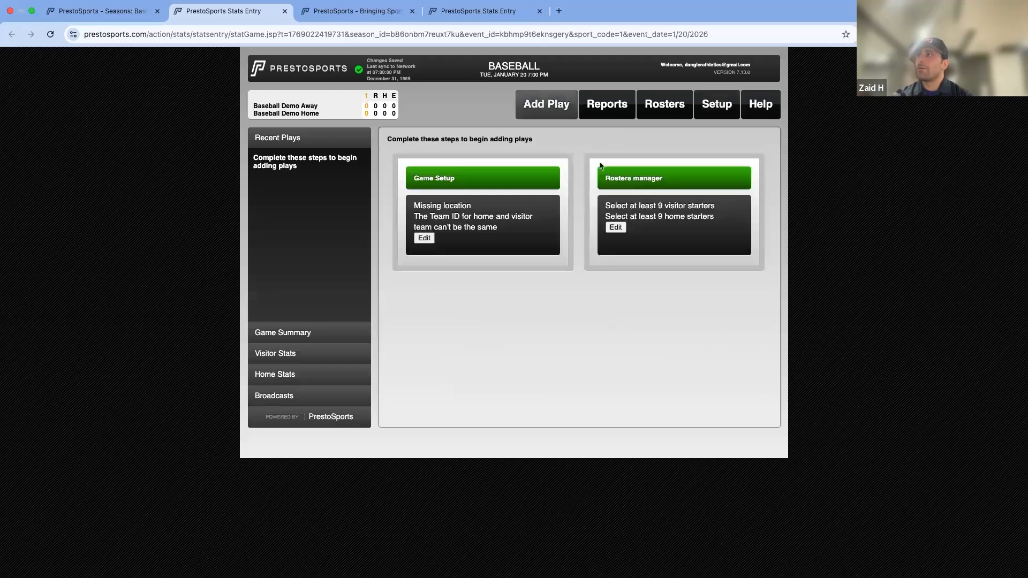
pyautogui.click(616, 228)
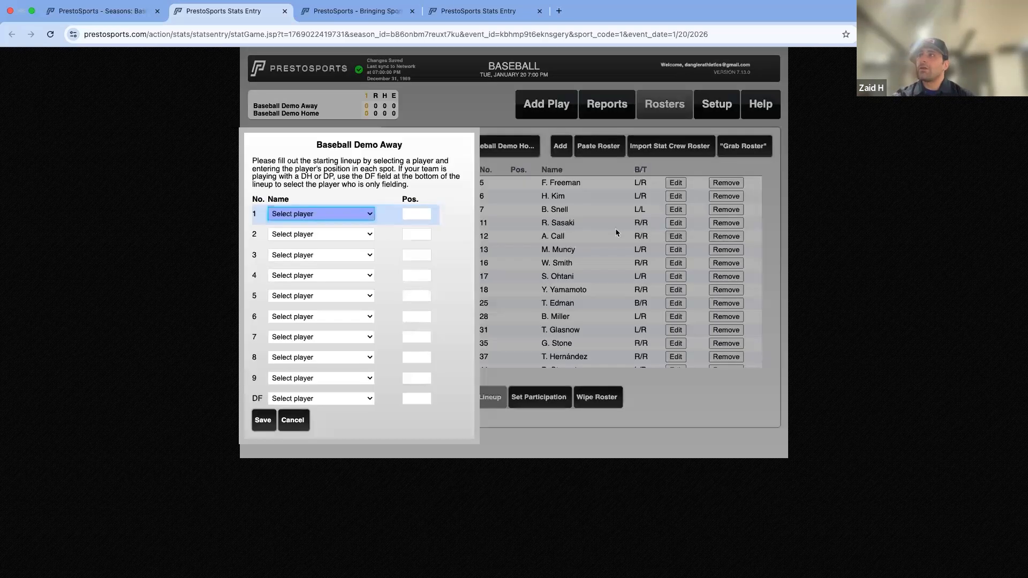
pyautogui.click(357, 217)
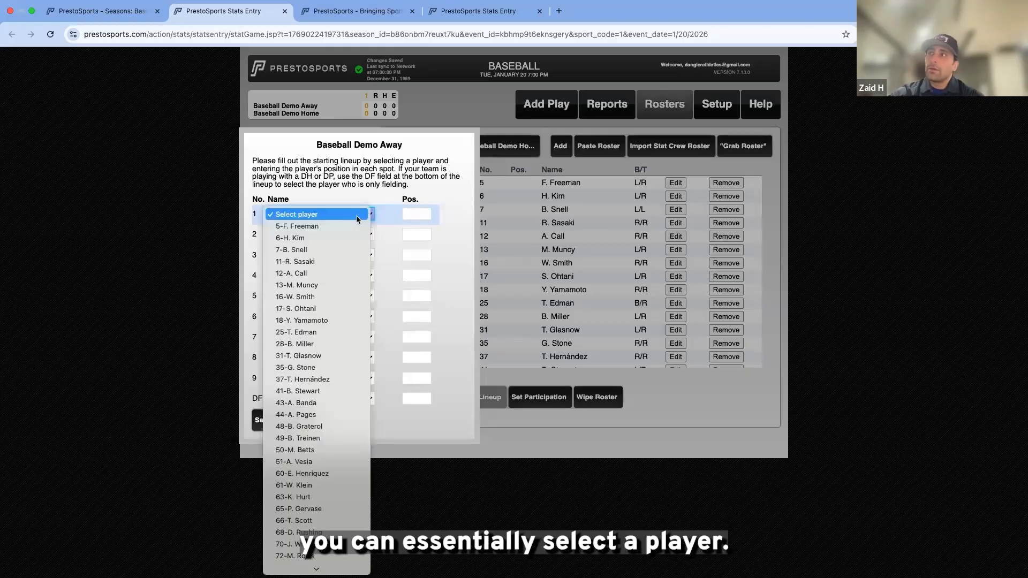
pyautogui.click(331, 320)
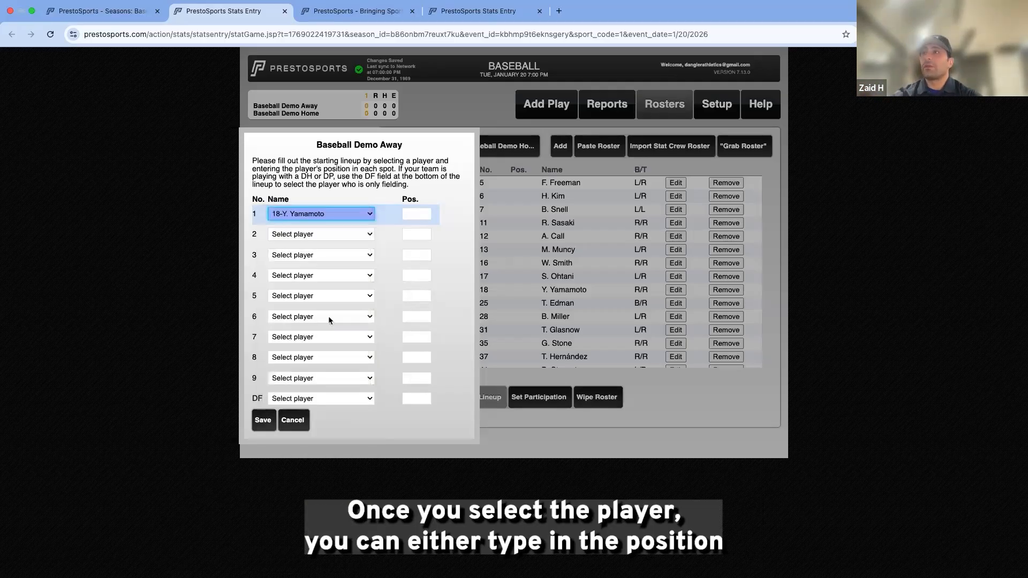
pyautogui.click(414, 216)
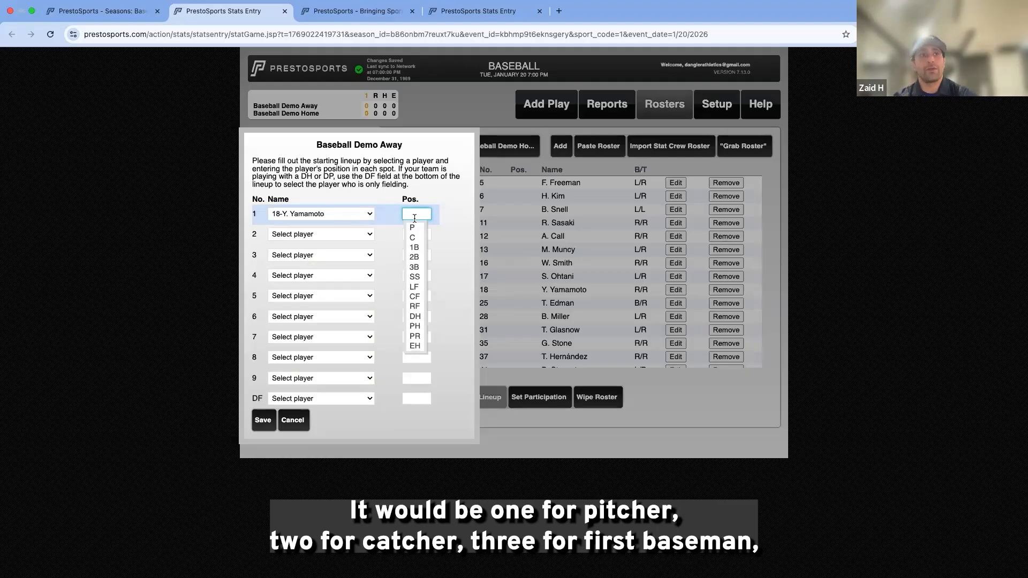
pyautogui.click(453, 244)
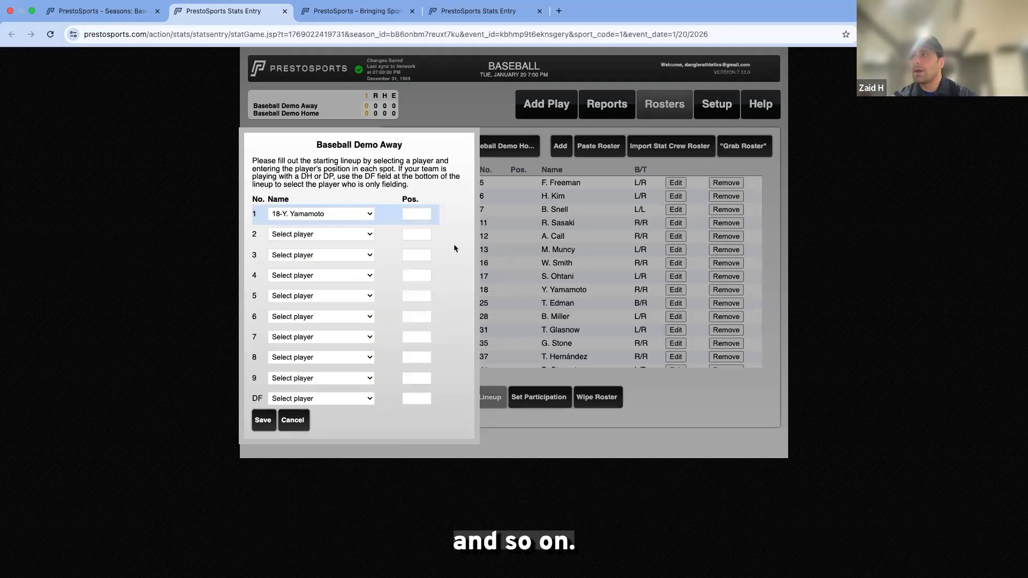
pyautogui.click(292, 420)
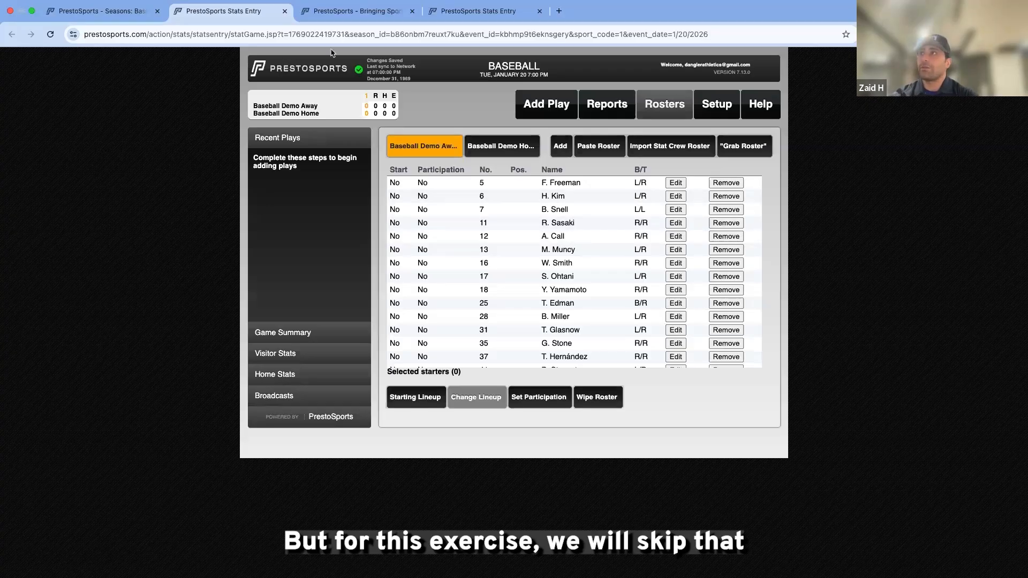
# Return to the admin page of the event and go back to the Unofficial baseball season's schedule.
pyautogui.click(310, 18)
pyautogui.click(266, 18)
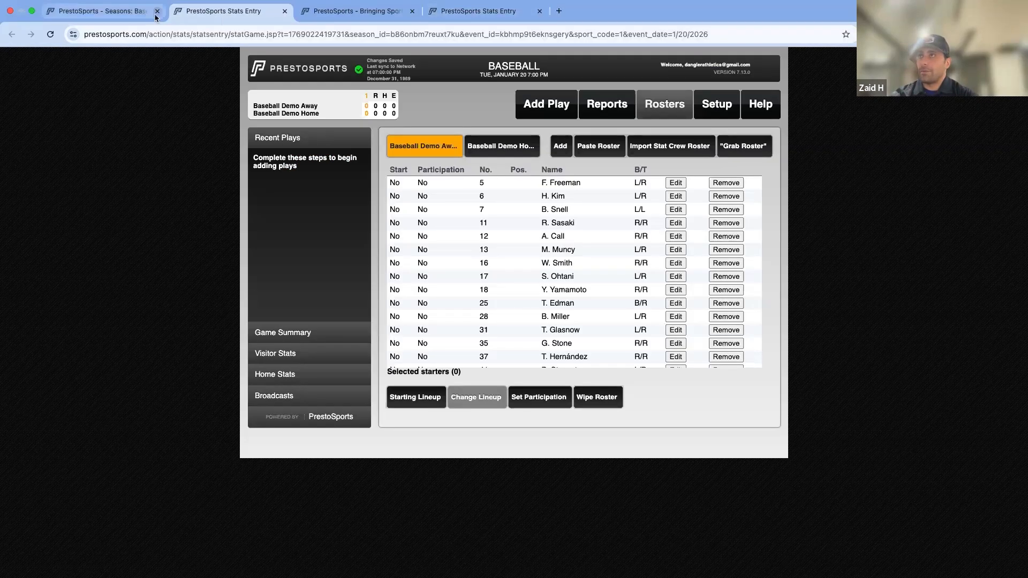
pyautogui.click(133, 16)
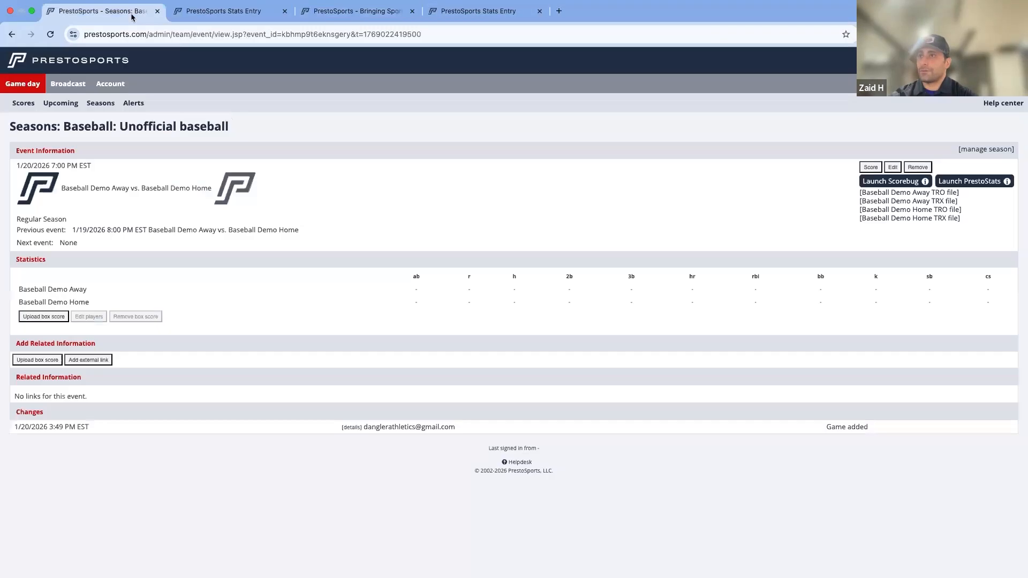
pyautogui.click(168, 129)
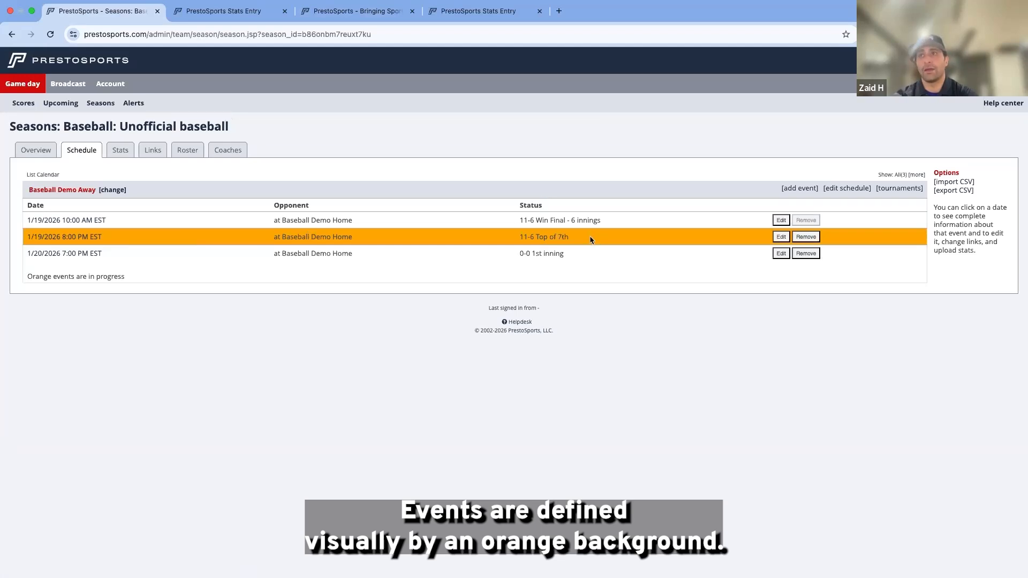
# Open the in-progress 1/19/2026 8:00 PM event from the schedule and launch PrestoStats for it.
pyautogui.click(67, 236)
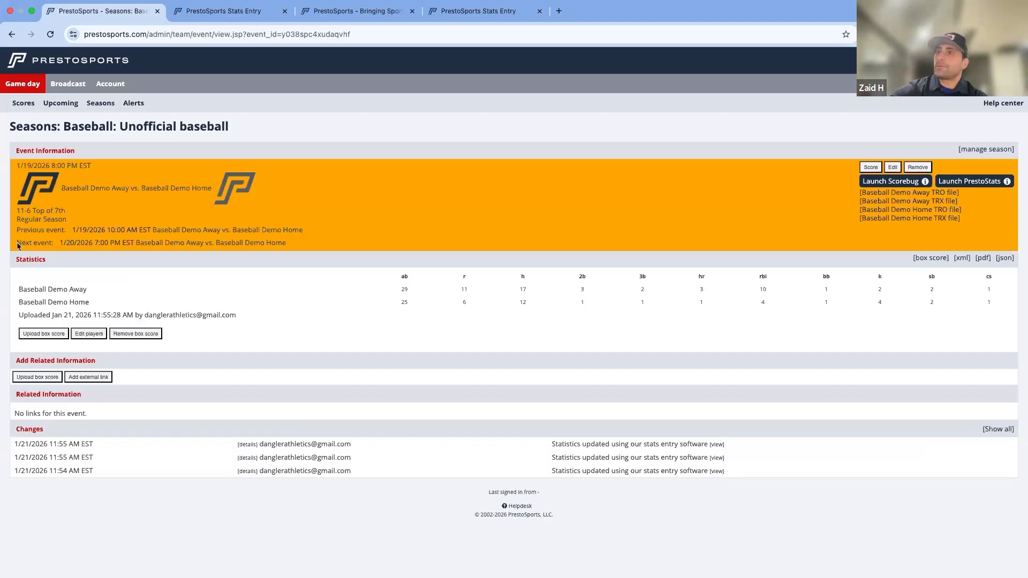
pyautogui.click(977, 183)
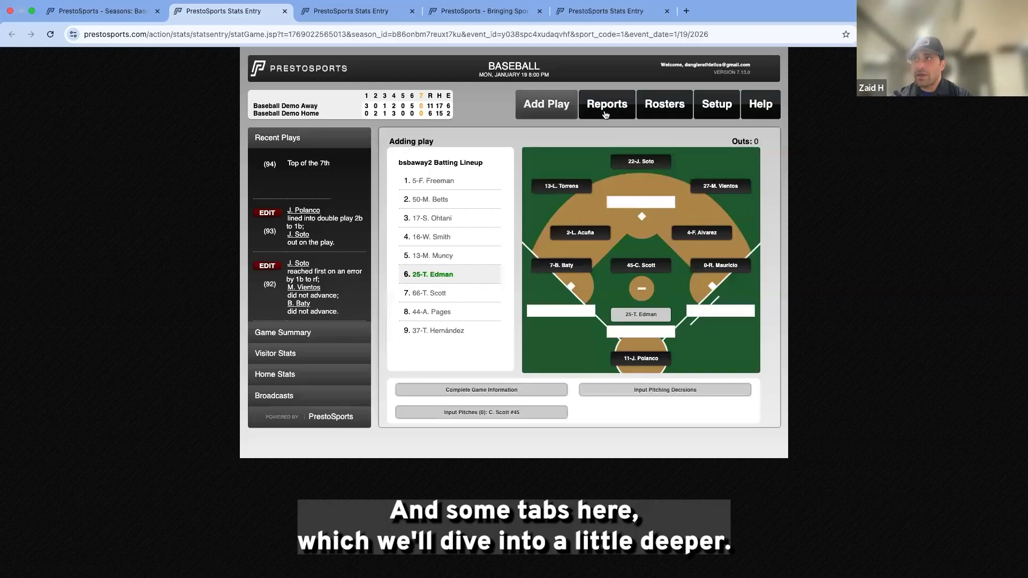
# Examine the recent plays and the full play-by-play for the 1st and 2nd innings.
pyautogui.scroll(-2, 316, 271)
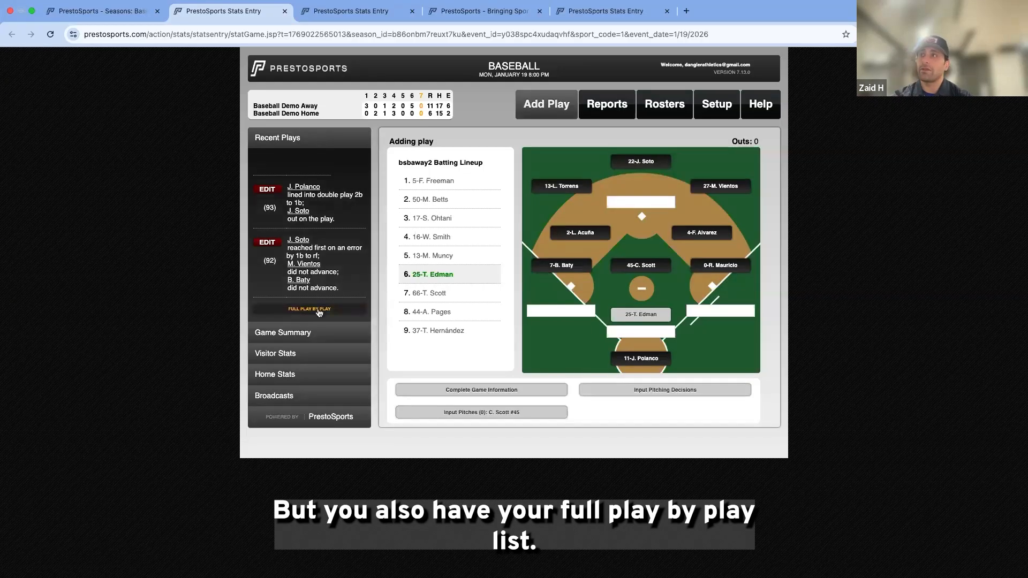
pyautogui.scroll(2, 316, 300)
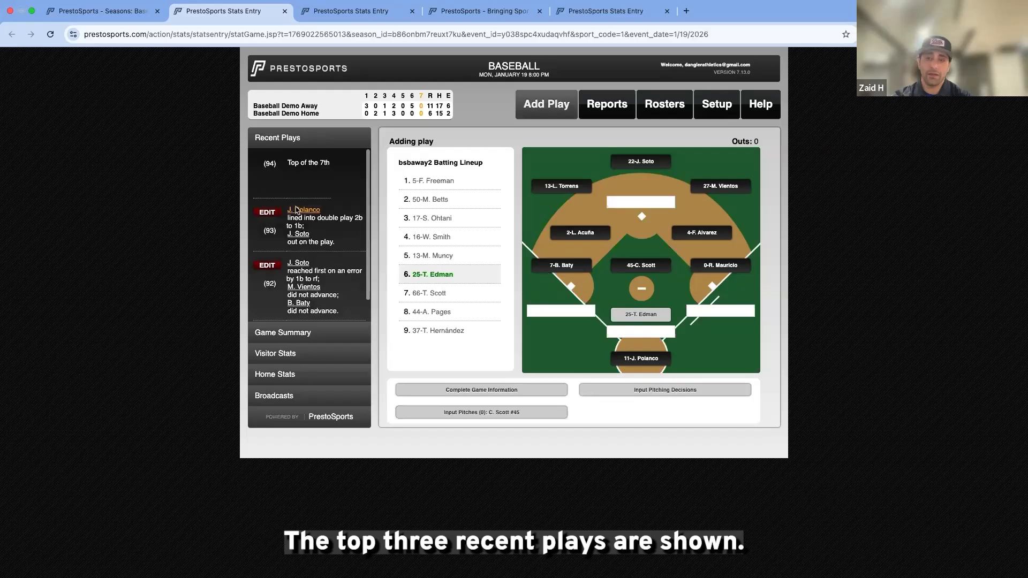
pyautogui.scroll(-2, 341, 292)
pyautogui.click(345, 315)
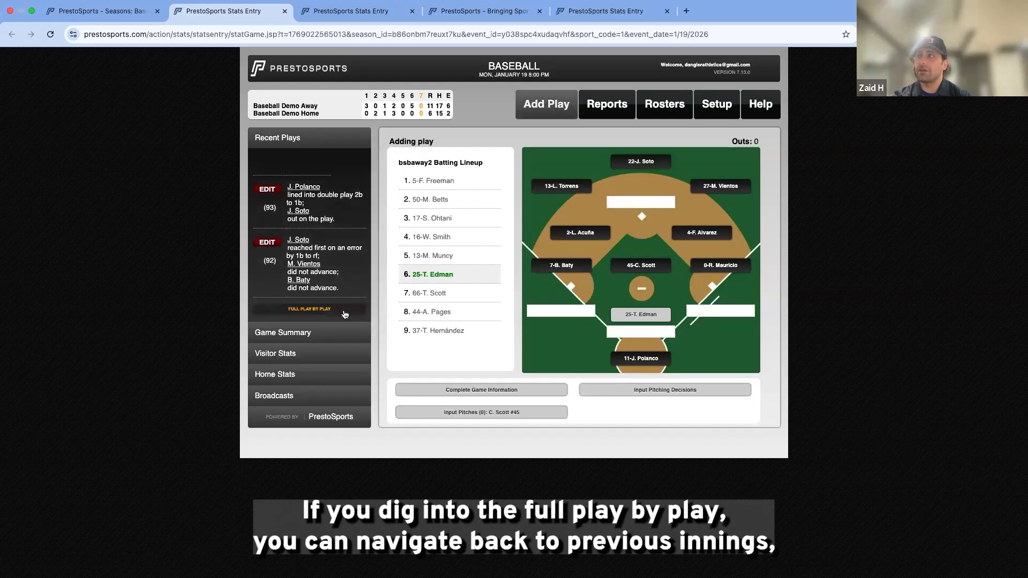
pyautogui.click(404, 155)
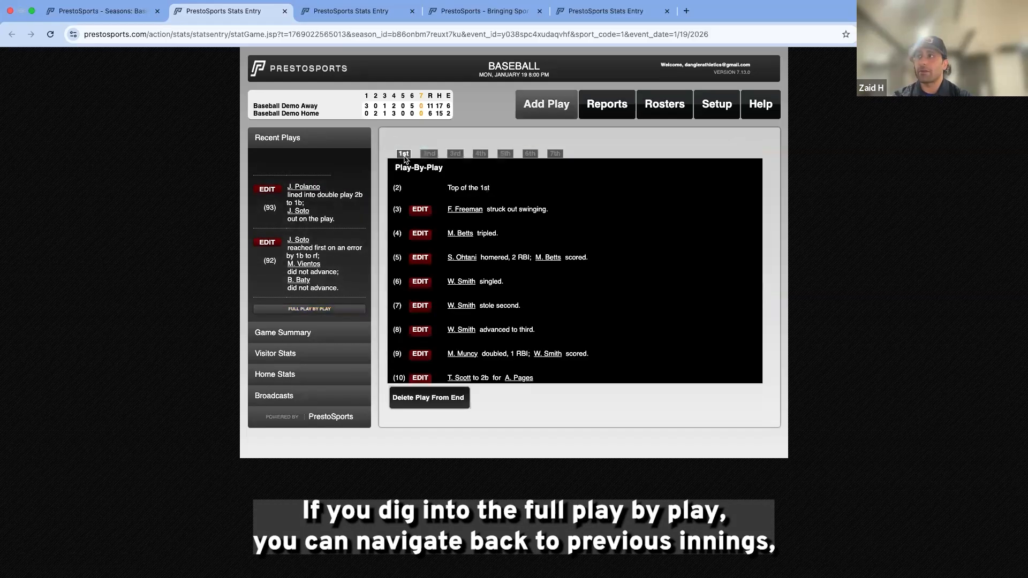
pyautogui.scroll(-5, 490, 327)
pyautogui.scroll(-3, 490, 328)
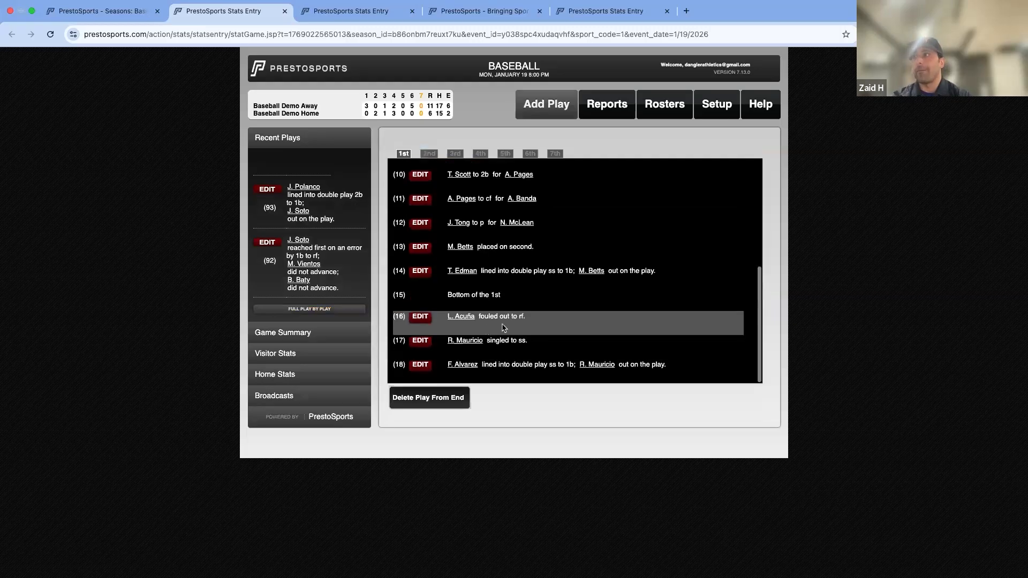
pyautogui.click(430, 155)
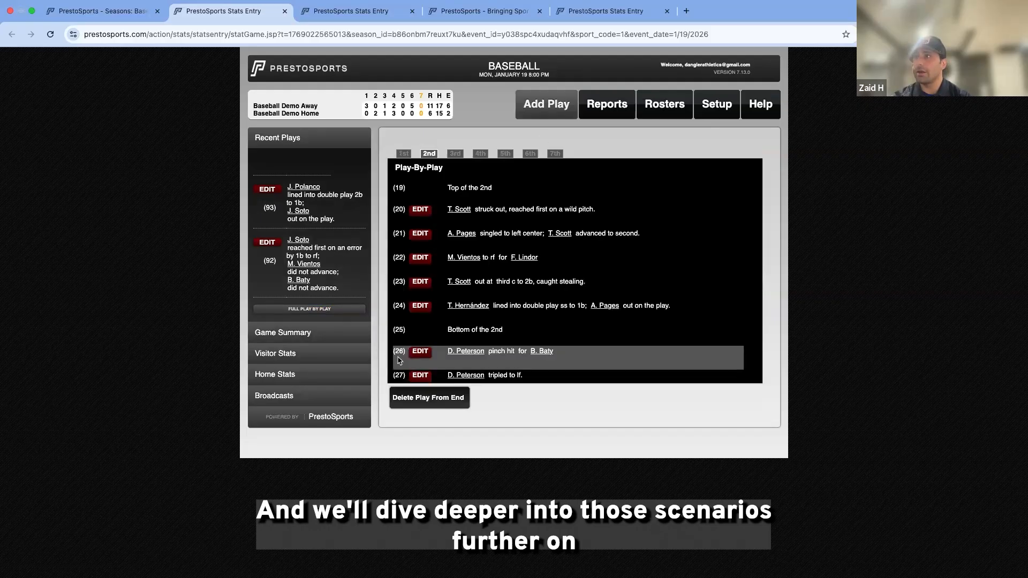
# Review the game summary, the visitor and home stats, and the broadcast information.
pyautogui.click(312, 336)
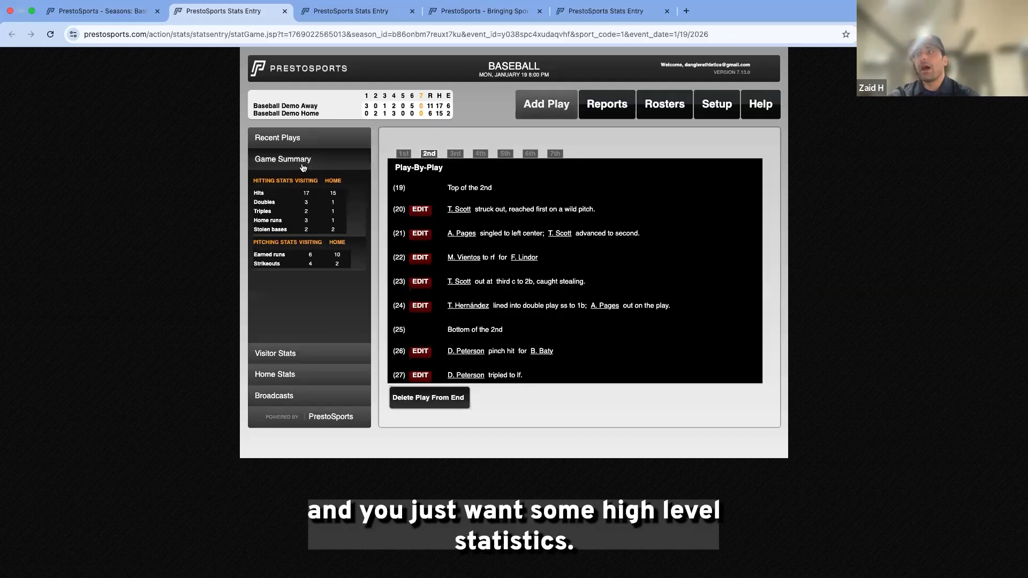
pyautogui.click(306, 356)
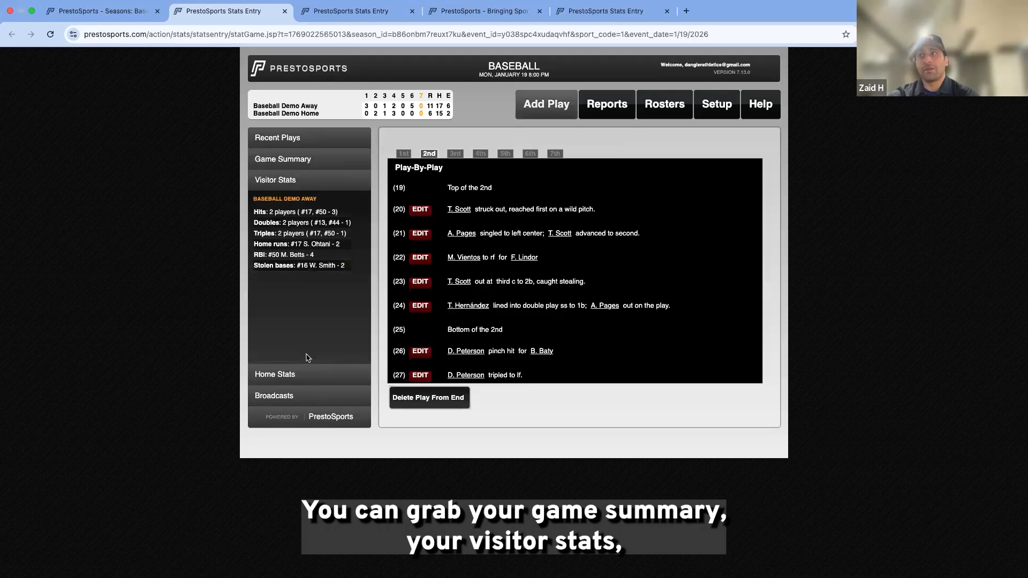
pyautogui.click(318, 375)
pyautogui.click(337, 396)
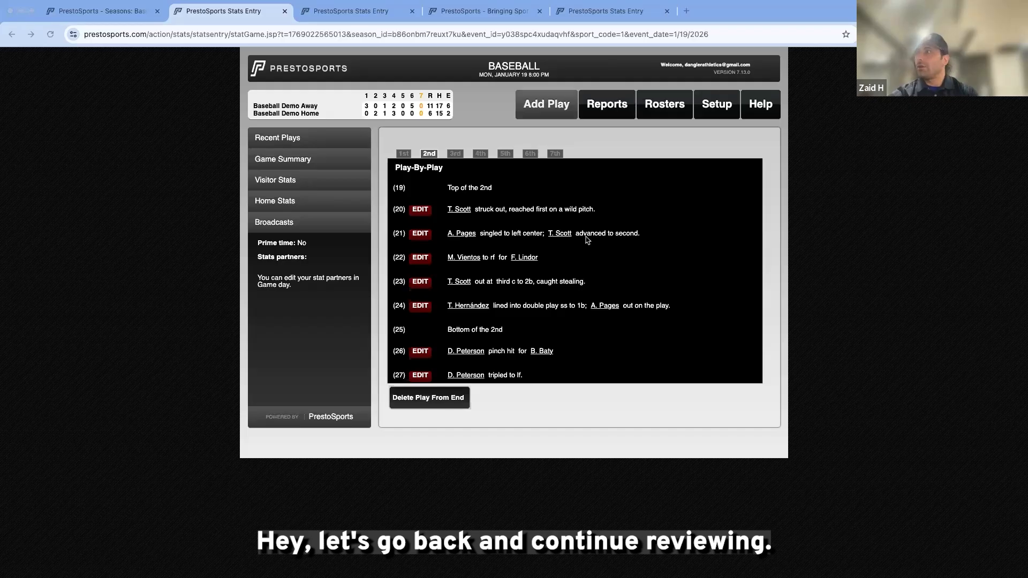
# Look through the game's report and sharing options, event setup, rosters and help resources.
pyautogui.click(599, 112)
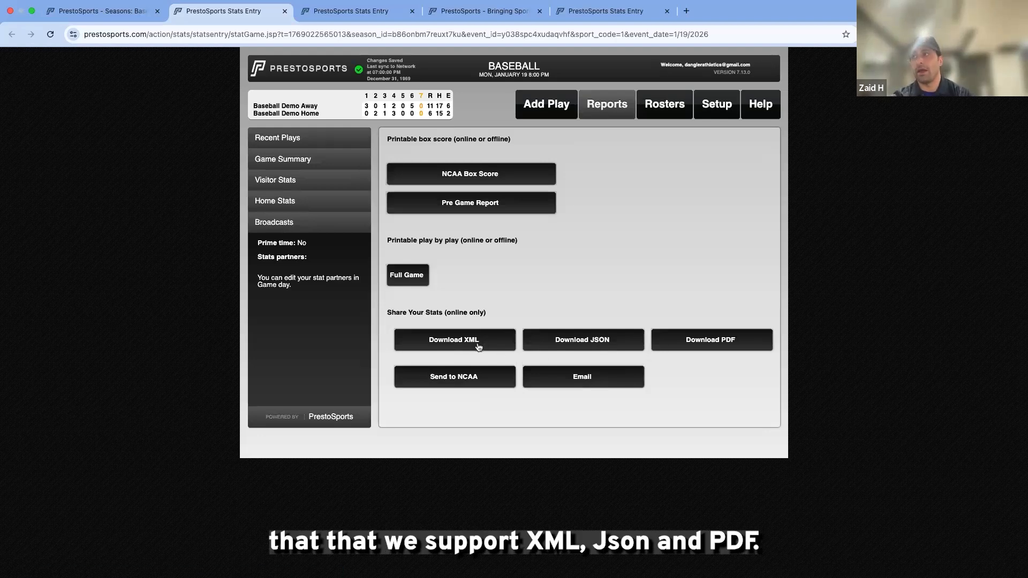
pyautogui.click(714, 116)
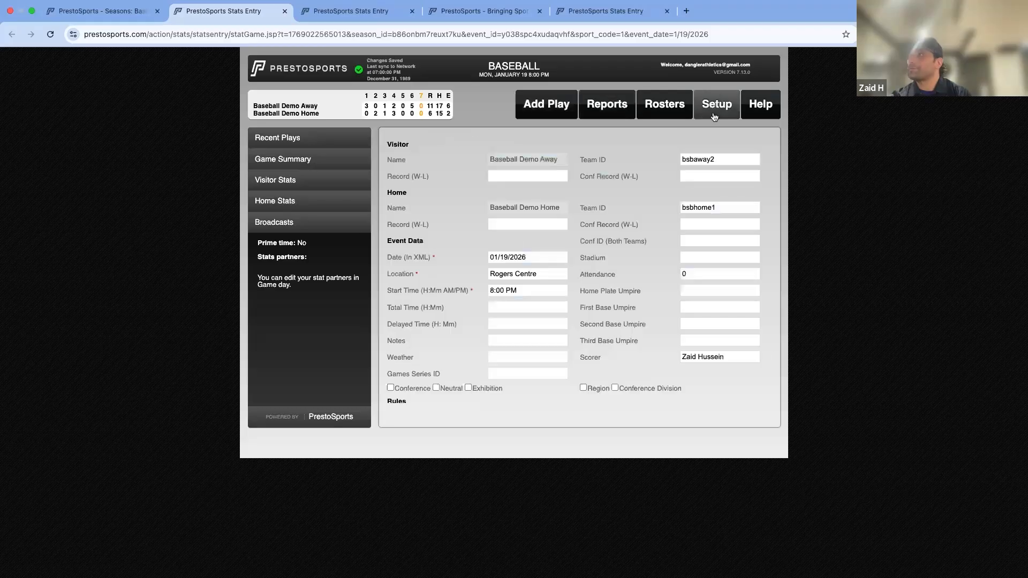
pyautogui.click(674, 111)
pyautogui.click(761, 107)
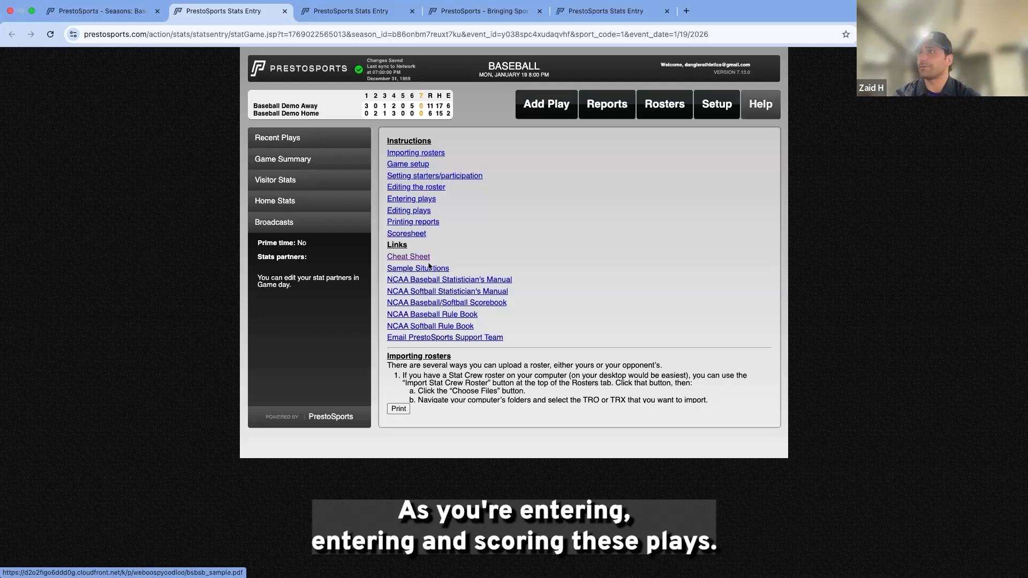
# Return to adding plays and check the defensive substitution options for outfielders #22 and #27 on the diamond.
pyautogui.click(544, 110)
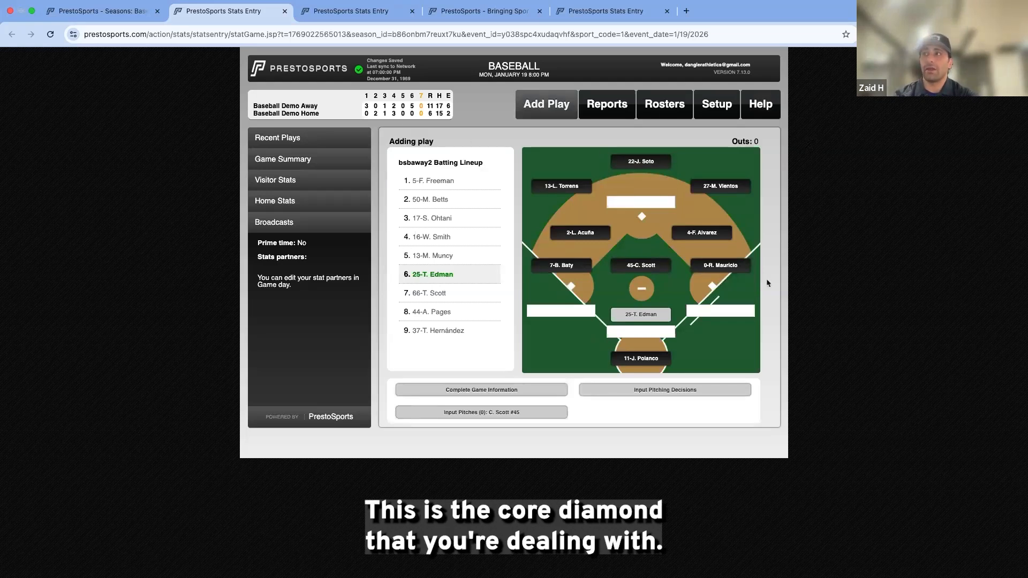
pyautogui.click(652, 165)
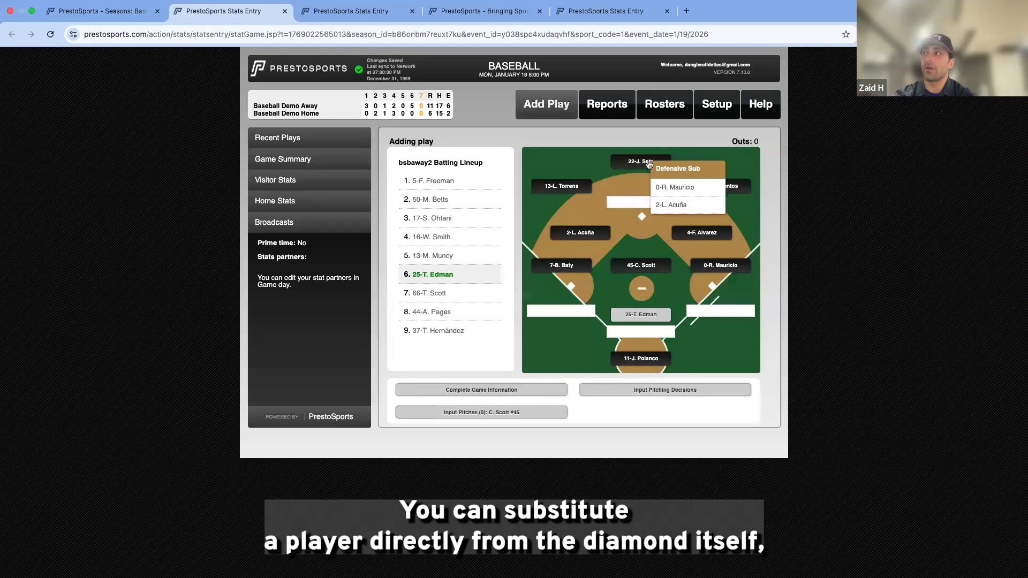
pyautogui.click(732, 185)
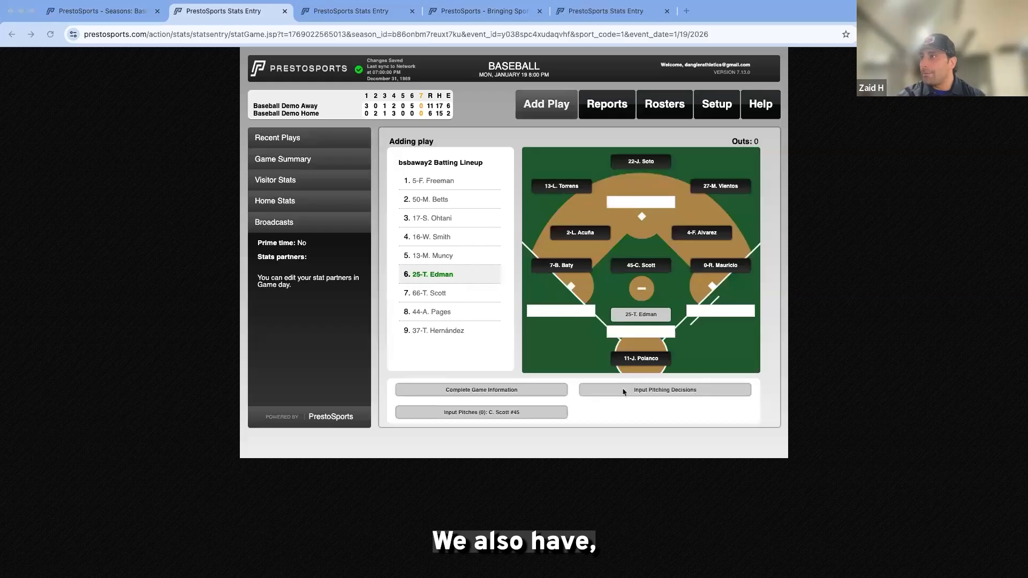
# Record two looking strikes and a ball in play for batter #25 against pitcher #45, and score the at-bat as 1b.
pyautogui.click(497, 416)
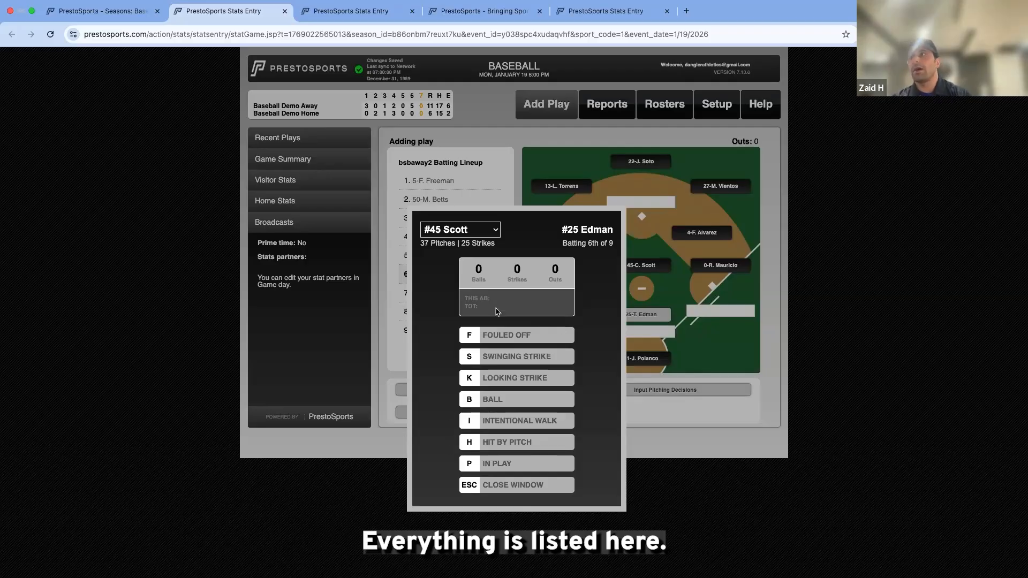
pyautogui.click(497, 230)
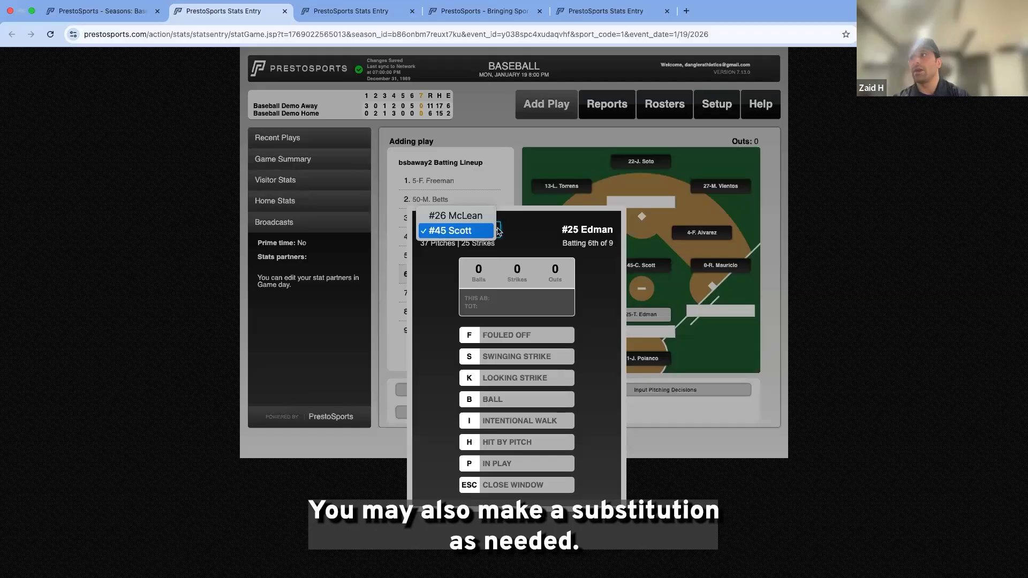
pyautogui.click(510, 228)
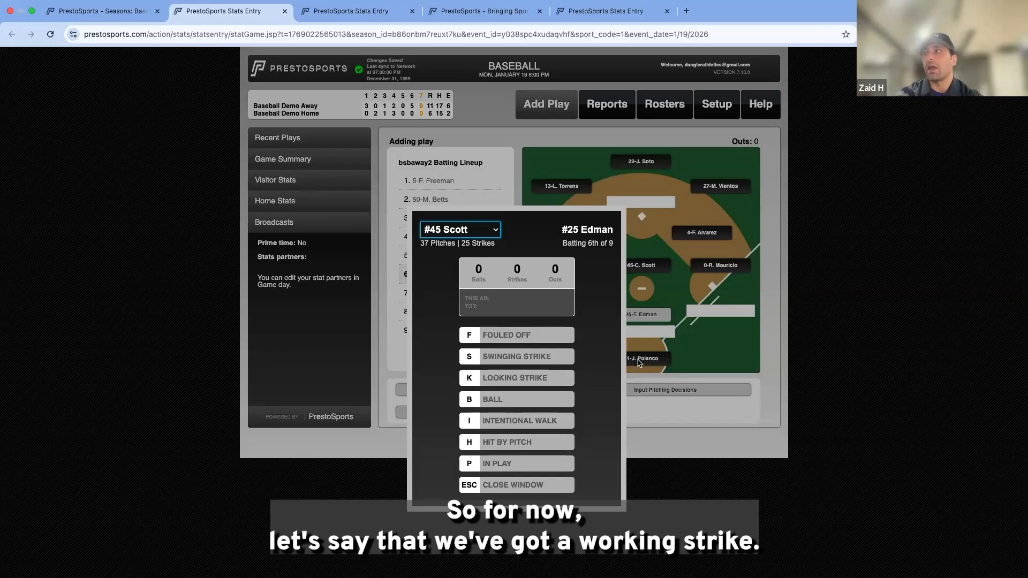
pyautogui.press('k')
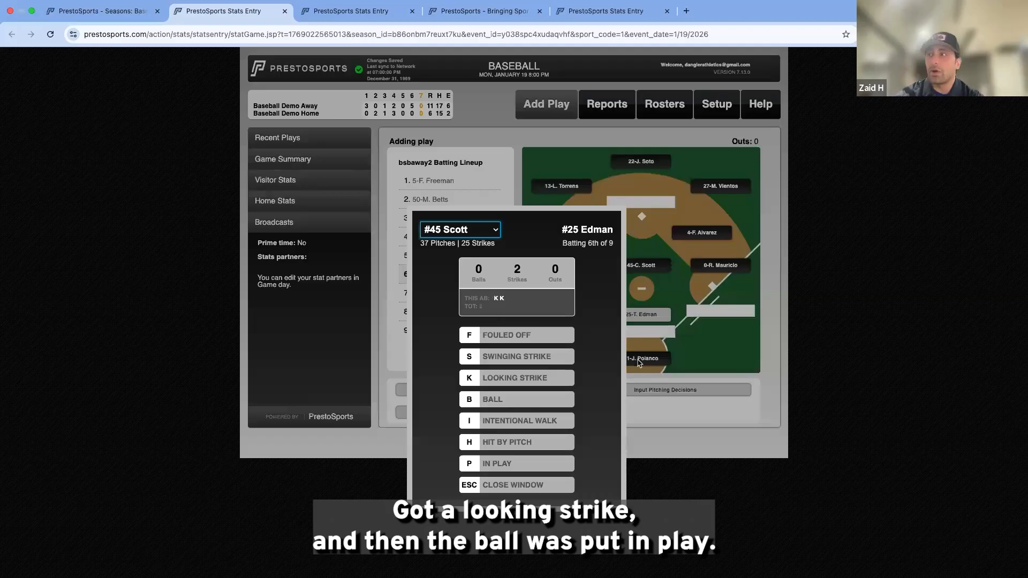
pyautogui.press('p')
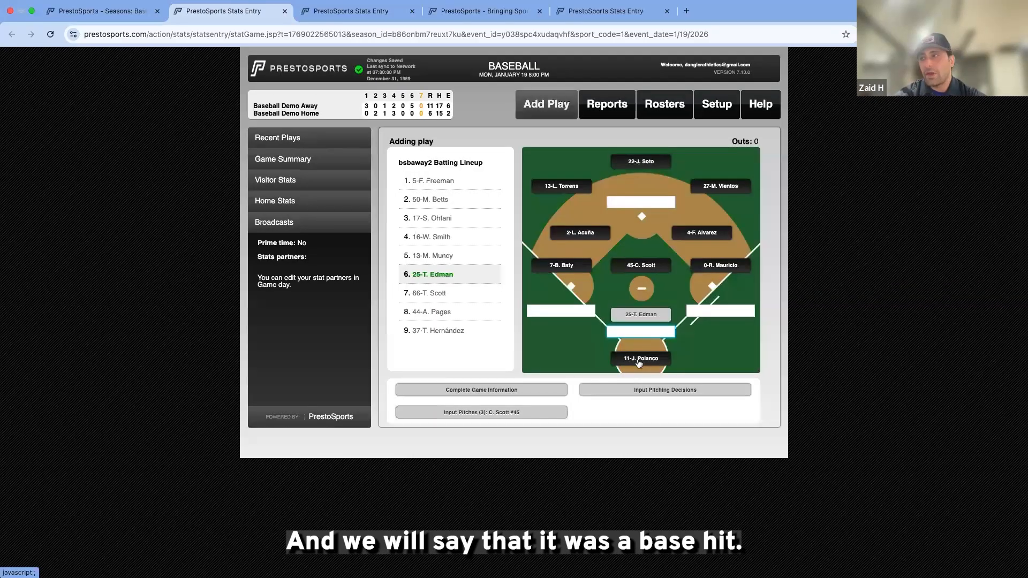
pyautogui.write('1b')
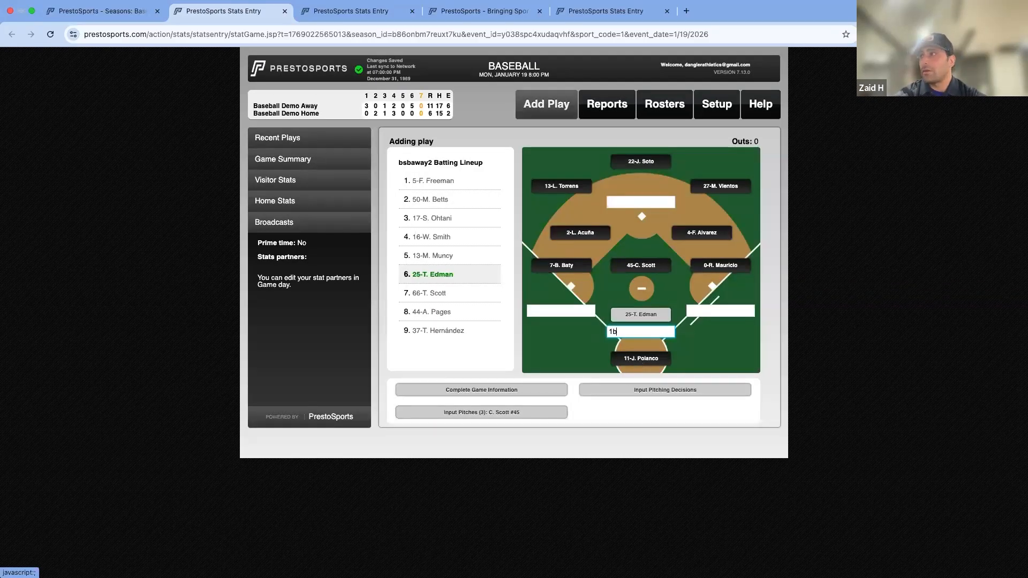
pyautogui.press('Return')
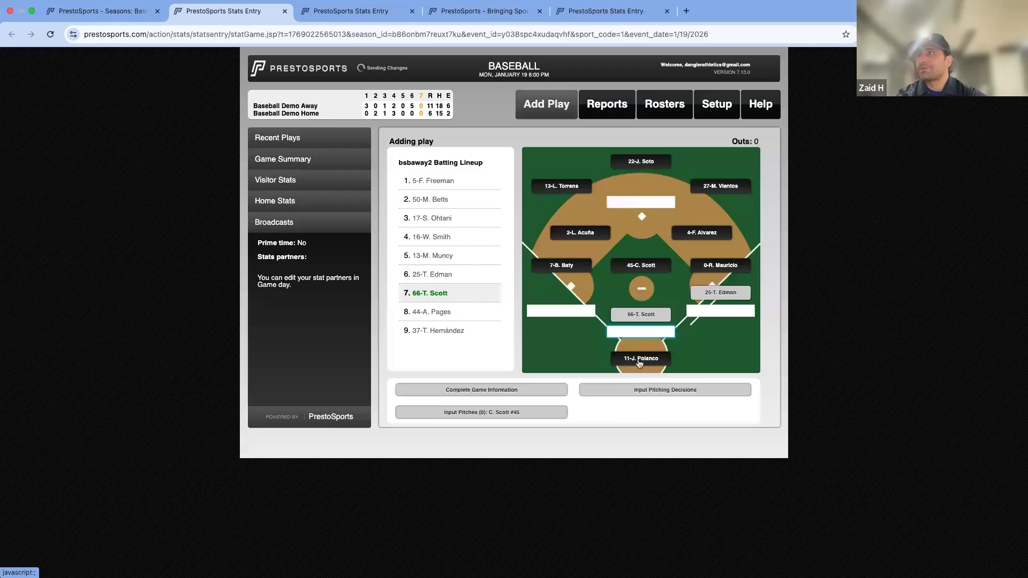
# Reopen batter #25's single from the recent plays, review its recorded pitches and save the play.
pyautogui.click(314, 138)
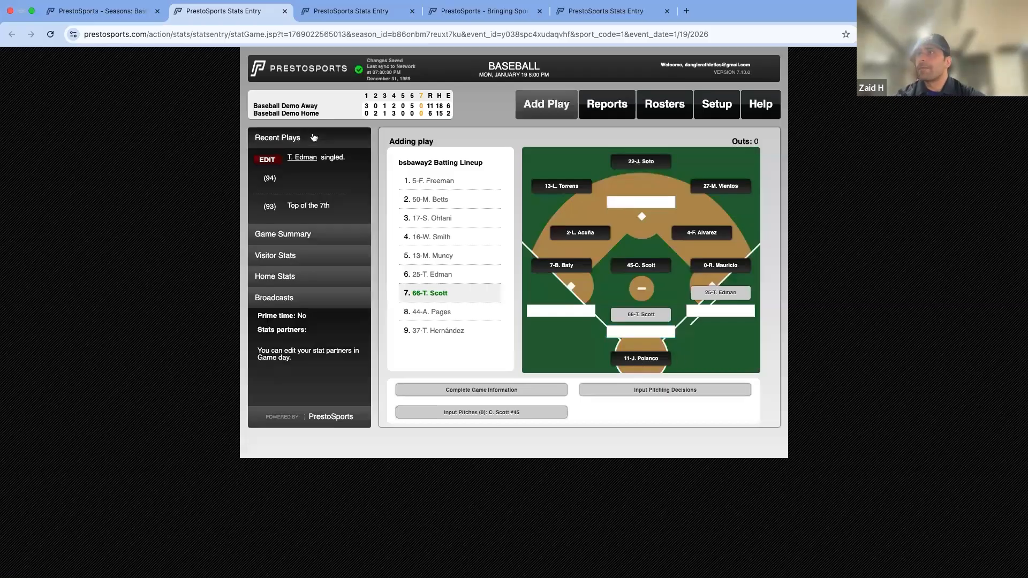
pyautogui.click(268, 167)
pyautogui.click(474, 240)
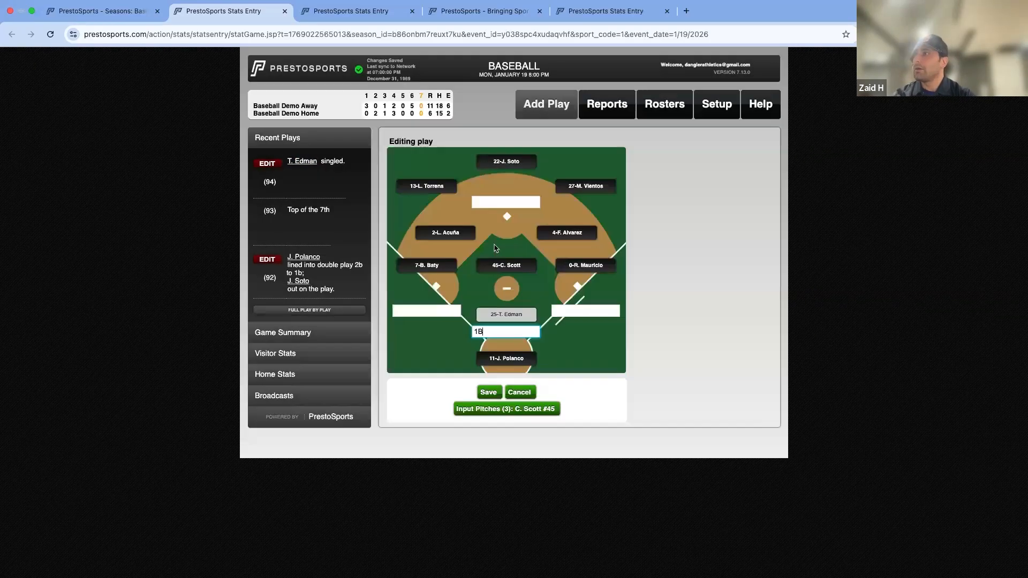
pyautogui.click(497, 414)
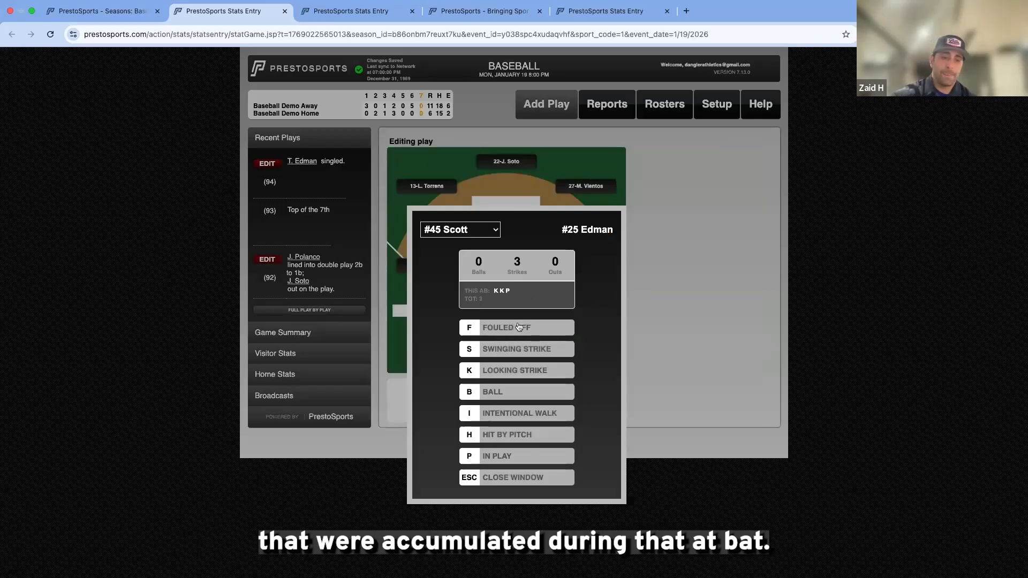
pyautogui.press('Escape')
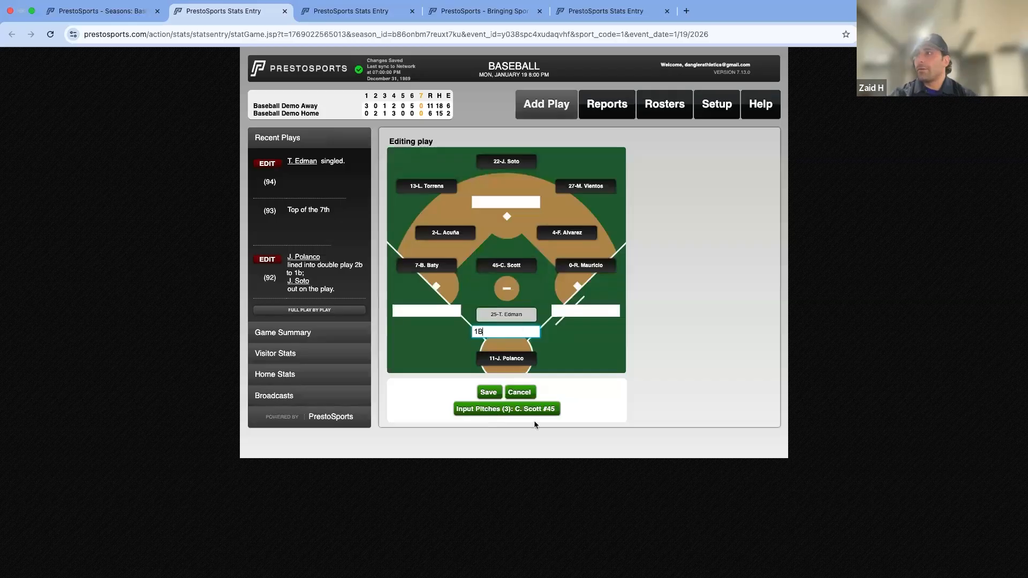
pyautogui.press('Return')
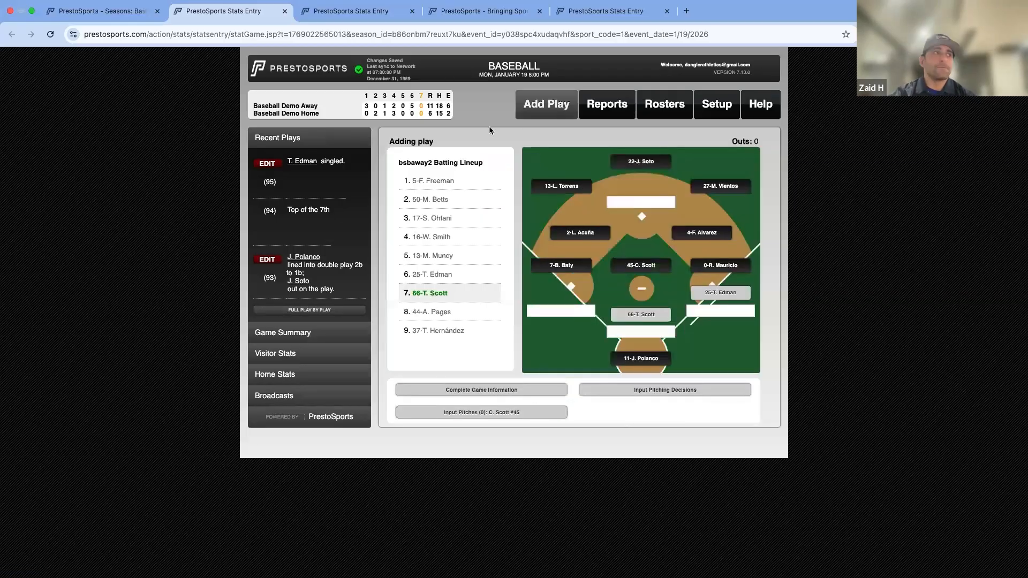
# Enter 2B as batter #66's result and ++ to advance runner #25 from first base.
pyautogui.click(730, 311)
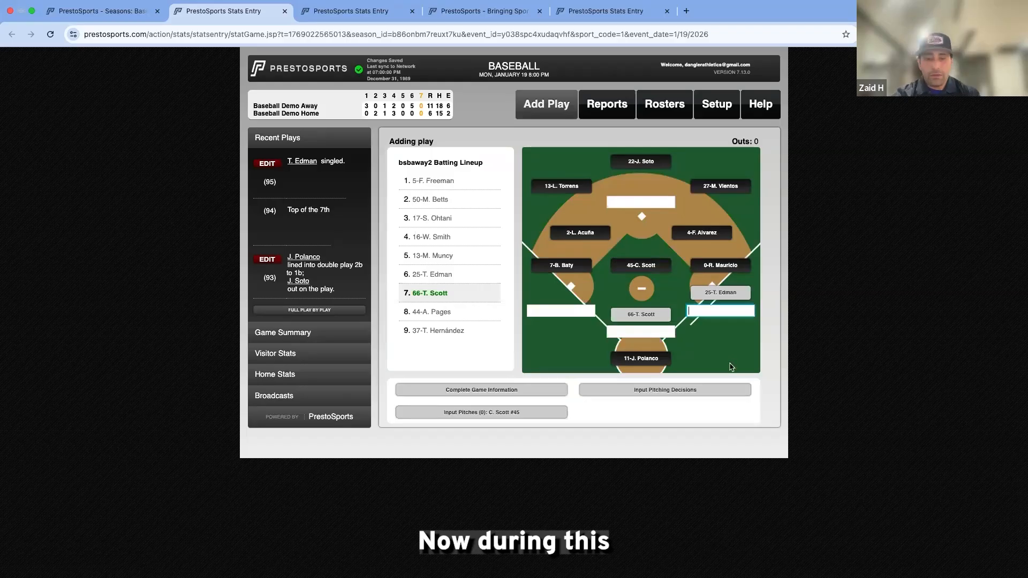
pyautogui.click(648, 330)
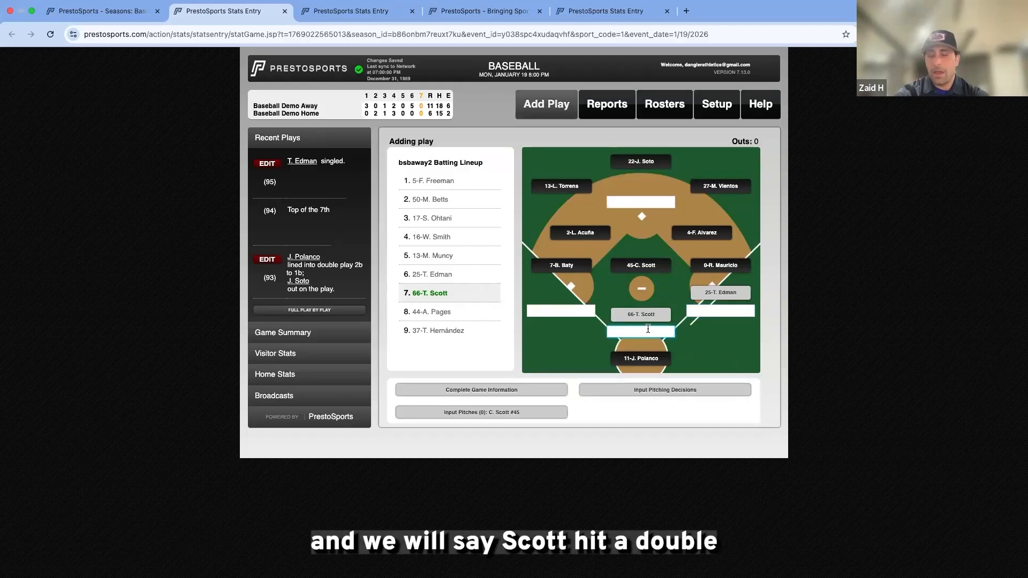
pyautogui.write('2B')
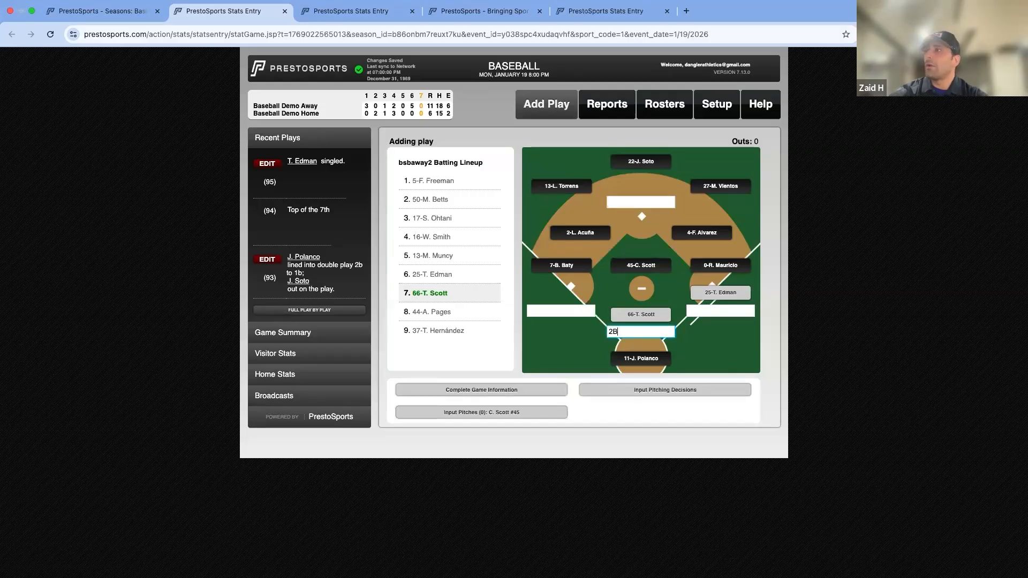
pyautogui.click(709, 313)
pyautogui.write('++')
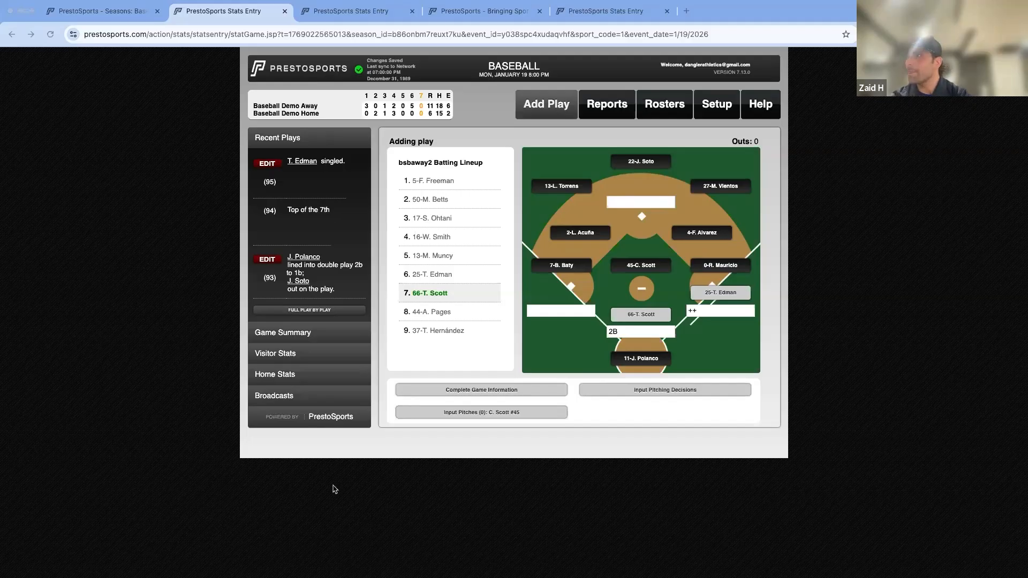
# Record two swinging strikes and a ball in play for batter #66 against pitcher #45, and save the 2B play.
pyautogui.click(640, 331)
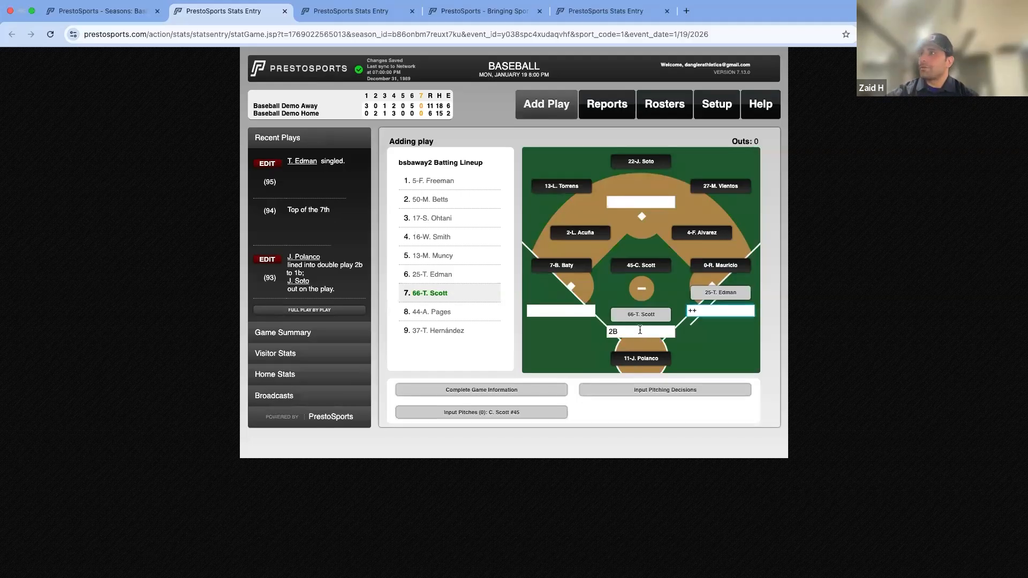
pyautogui.click(498, 414)
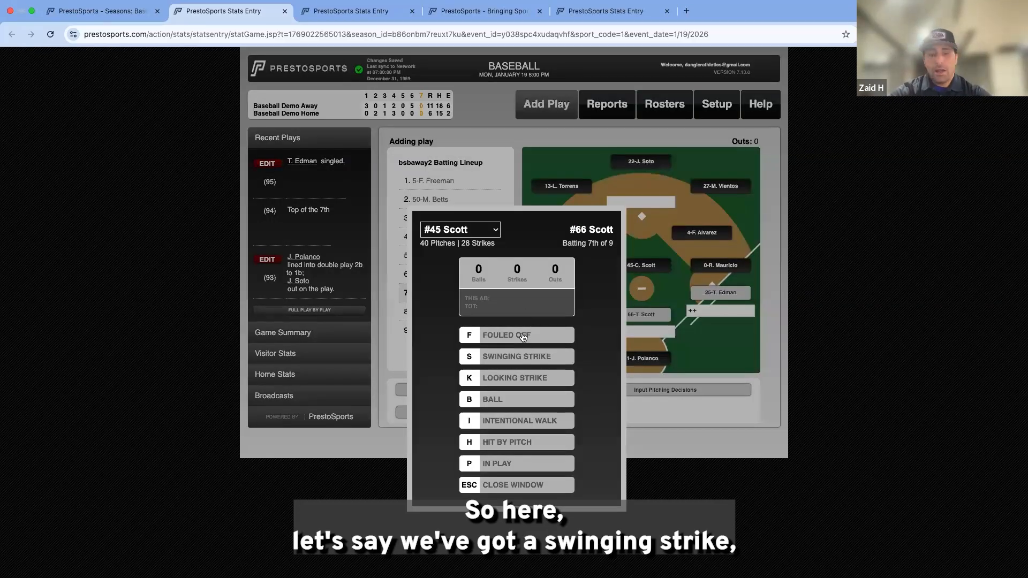
pyautogui.press('s')
pyautogui.press('s')
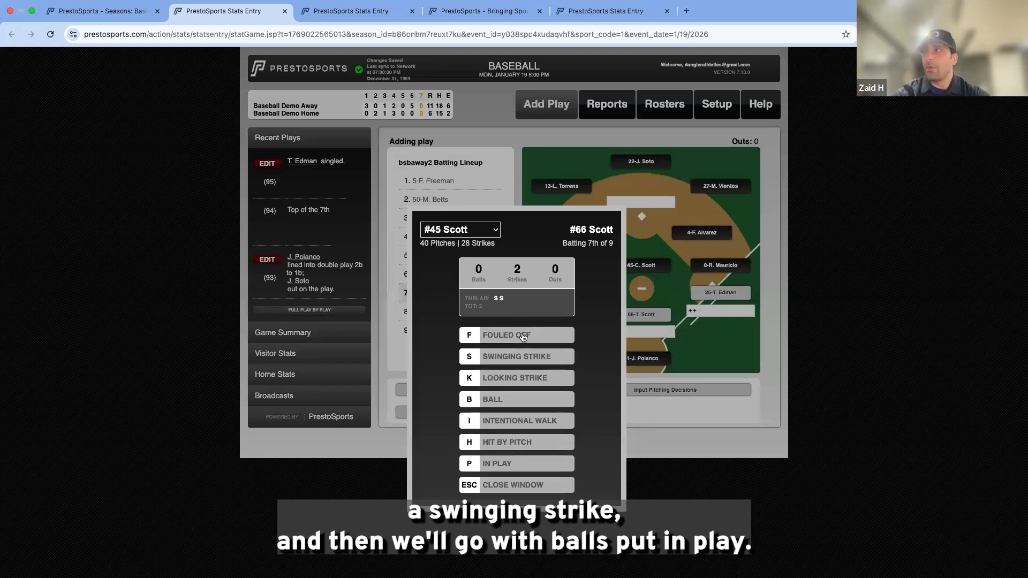
pyautogui.write('p2B')
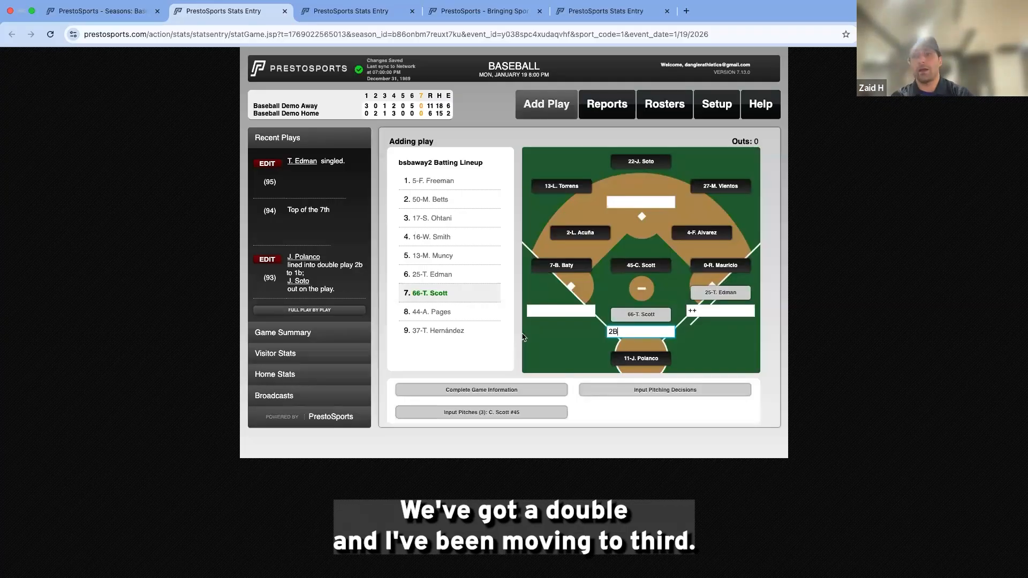
pyautogui.press('Tab')
pyautogui.press('Return')
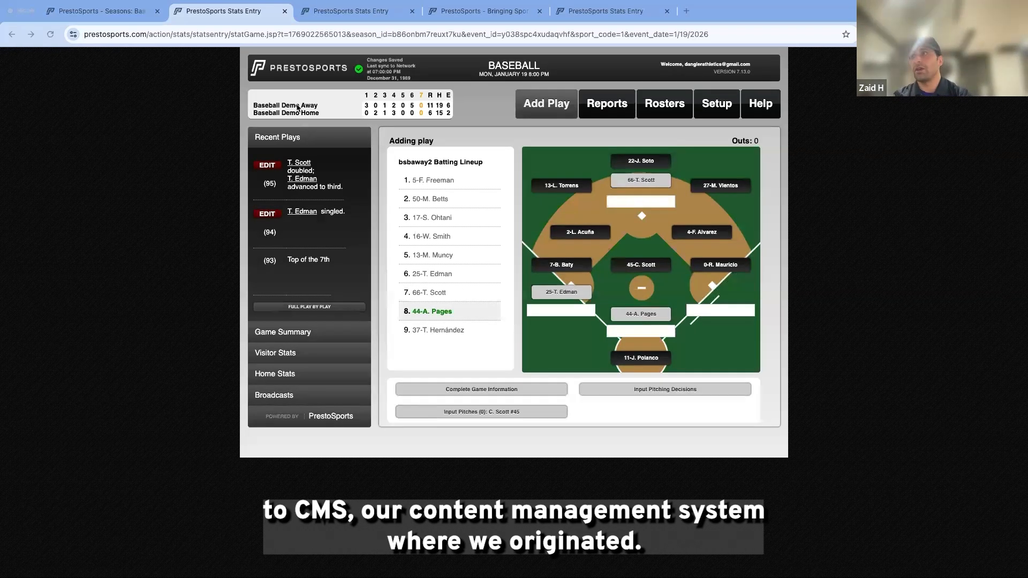
# Return to the event page, inspect the stored game XML and look through the full log of changes.
pyautogui.click(126, 19)
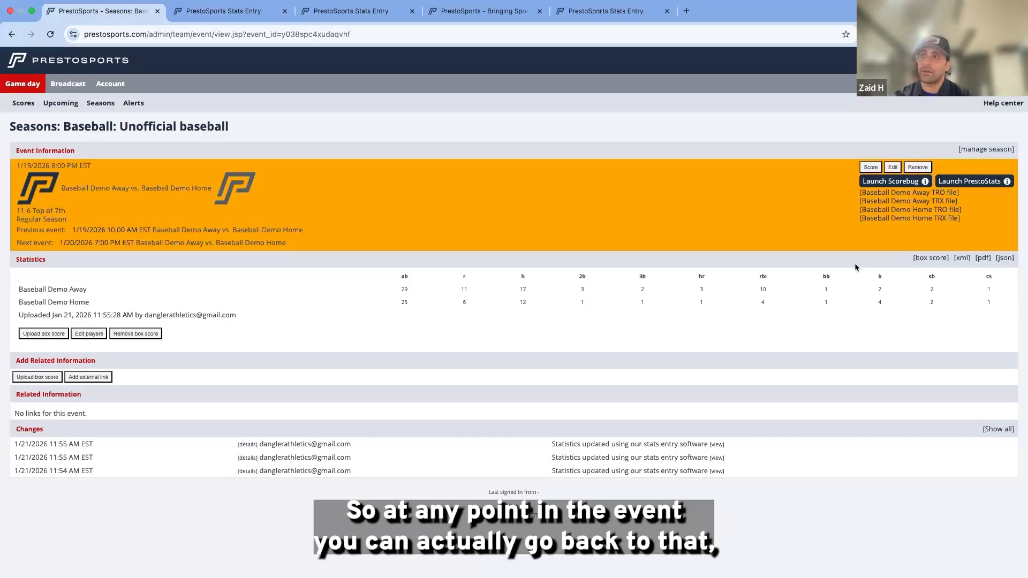
pyautogui.click(962, 258)
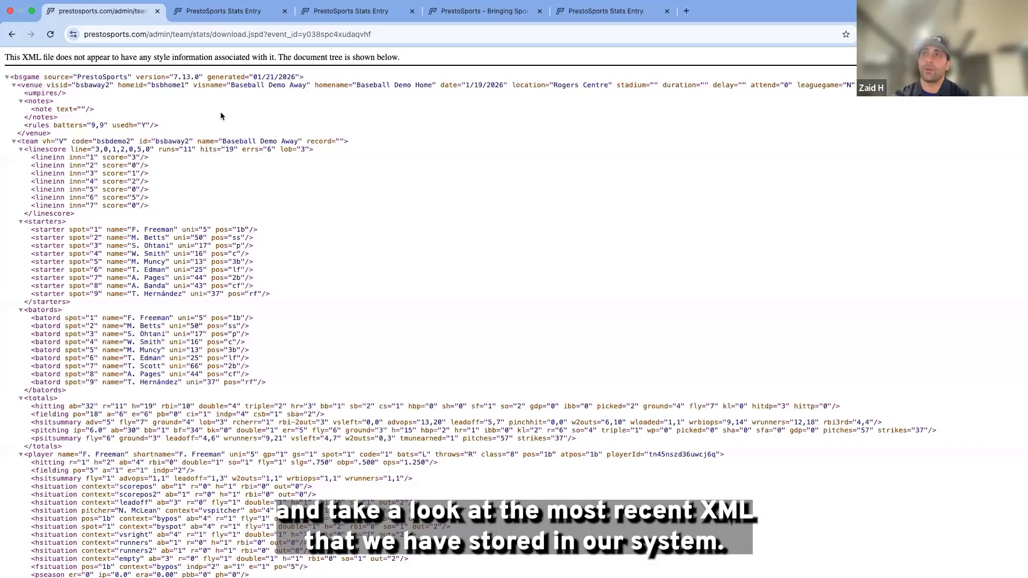
pyautogui.click(13, 34)
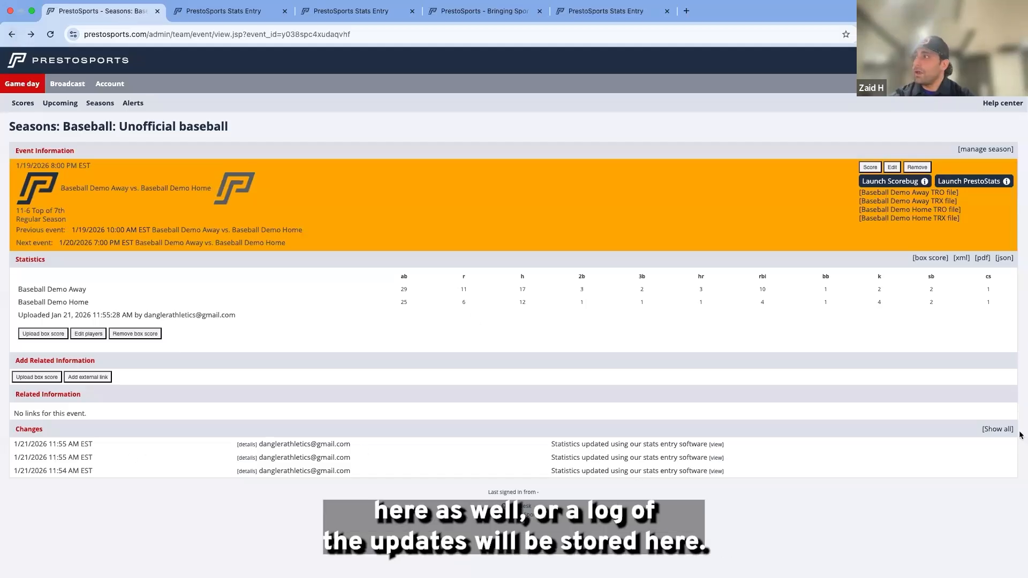
pyautogui.click(998, 430)
pyautogui.scroll(-2, 157, 454)
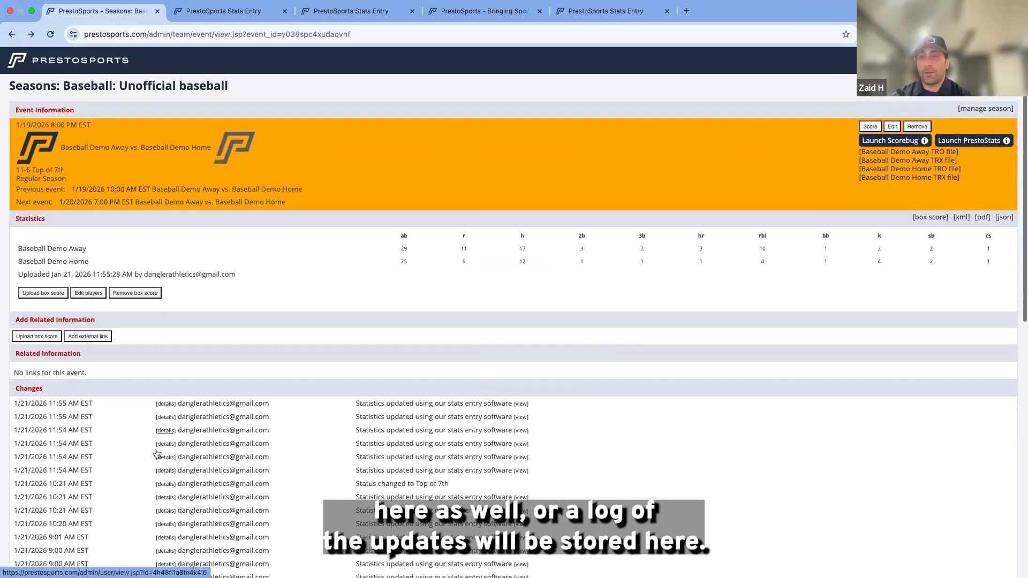
pyautogui.scroll(2, 157, 454)
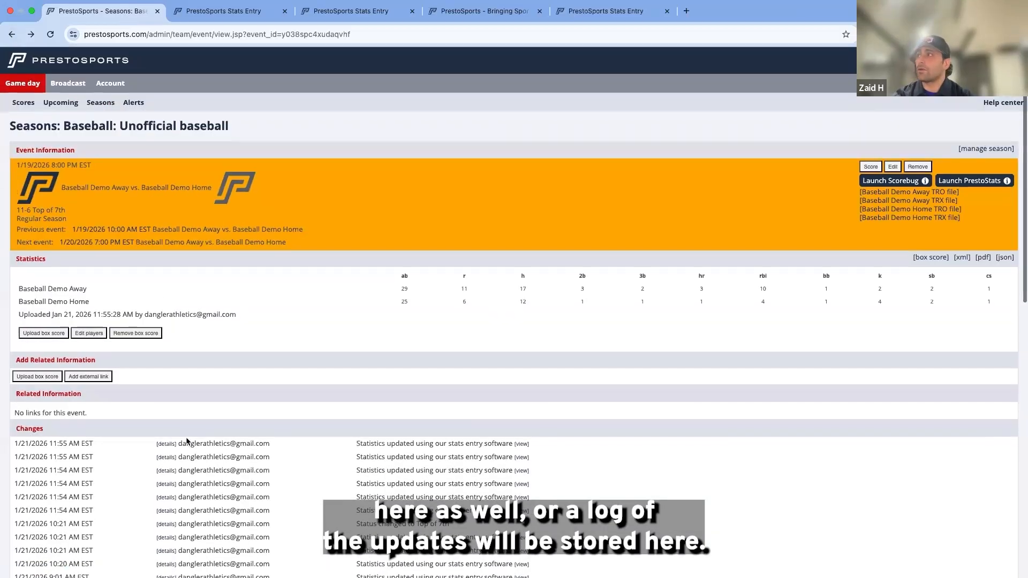
# Open the box score versions, select the Bottom of 6th version uploaded Jan 21, 2026 10:21 AM EST and review its box score.
pyautogui.click(929, 257)
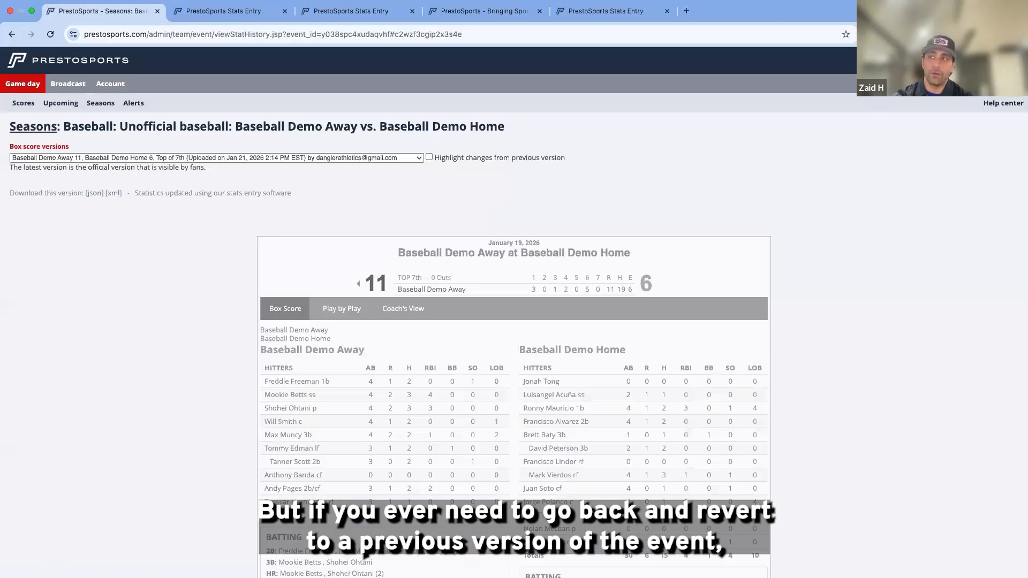
pyautogui.click(234, 158)
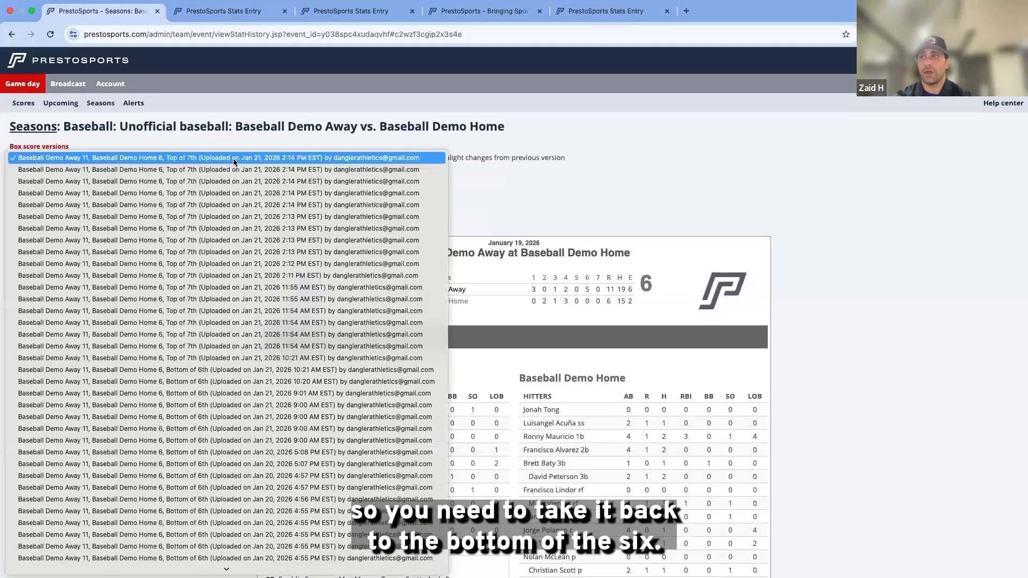
pyautogui.click(236, 374)
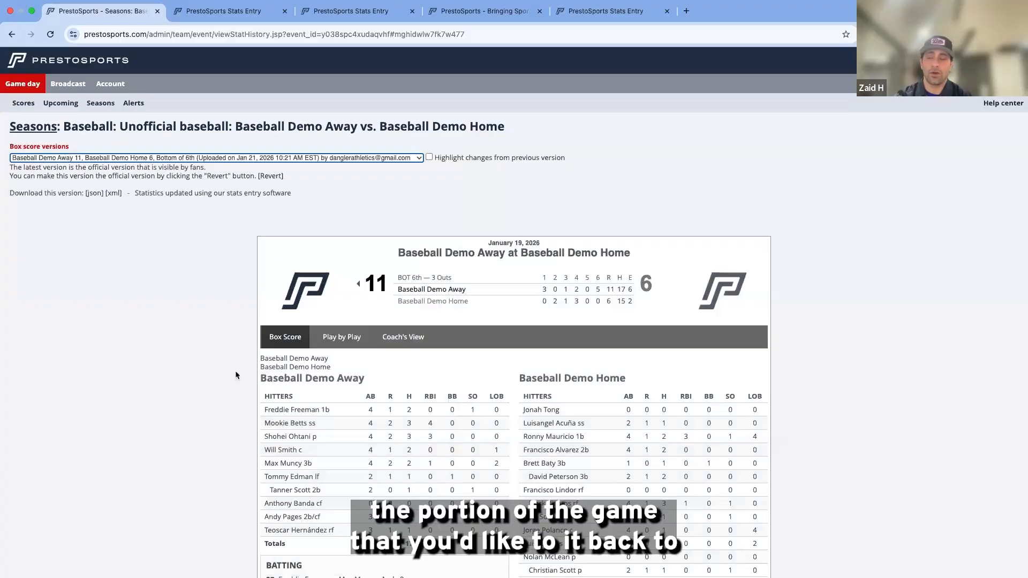
pyautogui.scroll(-3, 449, 366)
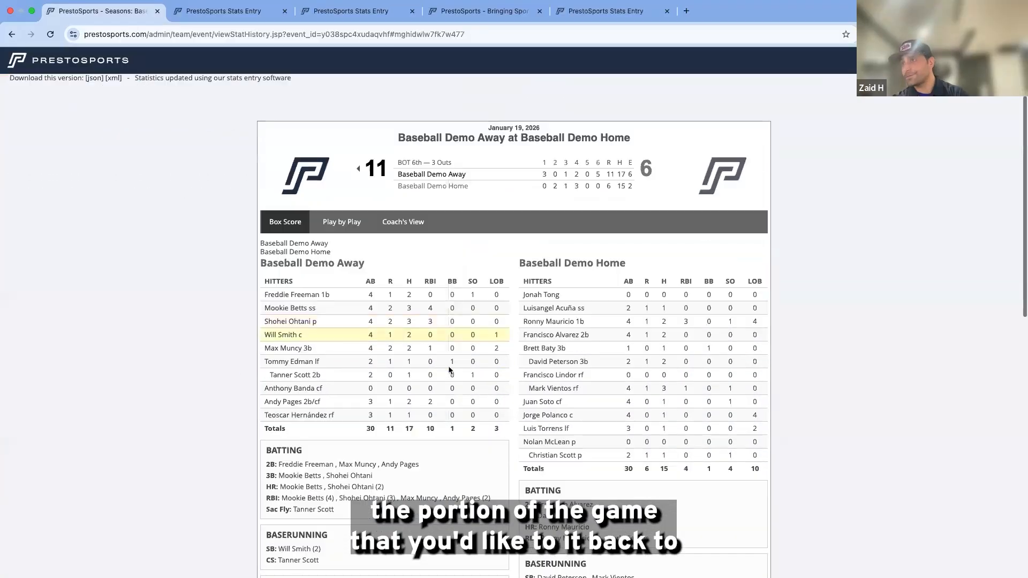
pyautogui.scroll(-8, 449, 368)
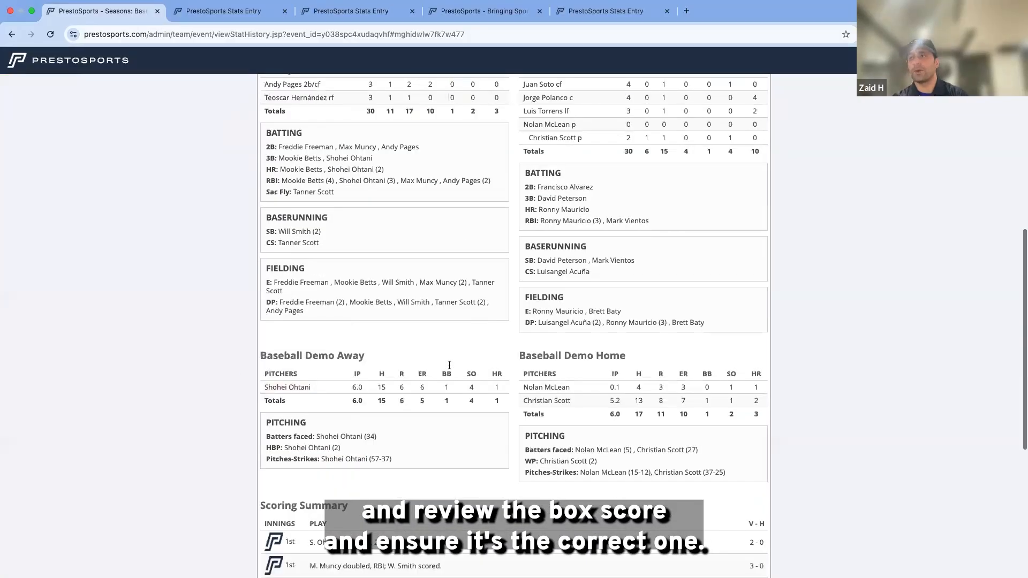
pyautogui.scroll(-4, 448, 364)
pyautogui.scroll(15, 449, 364)
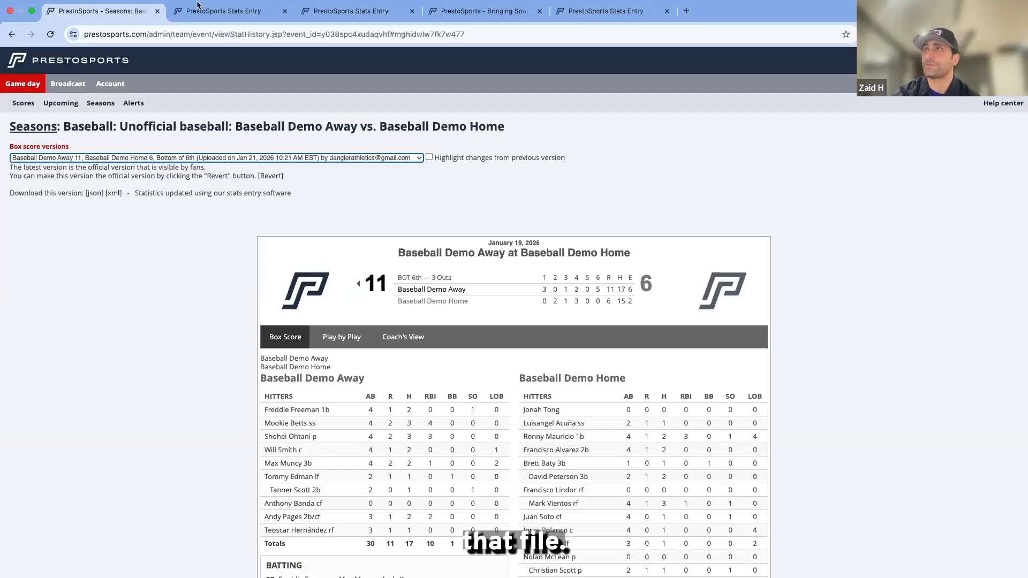
# Return to stats entry and score batter #44's at-bat as HR and batter #37's as a single.
pyautogui.click(214, 16)
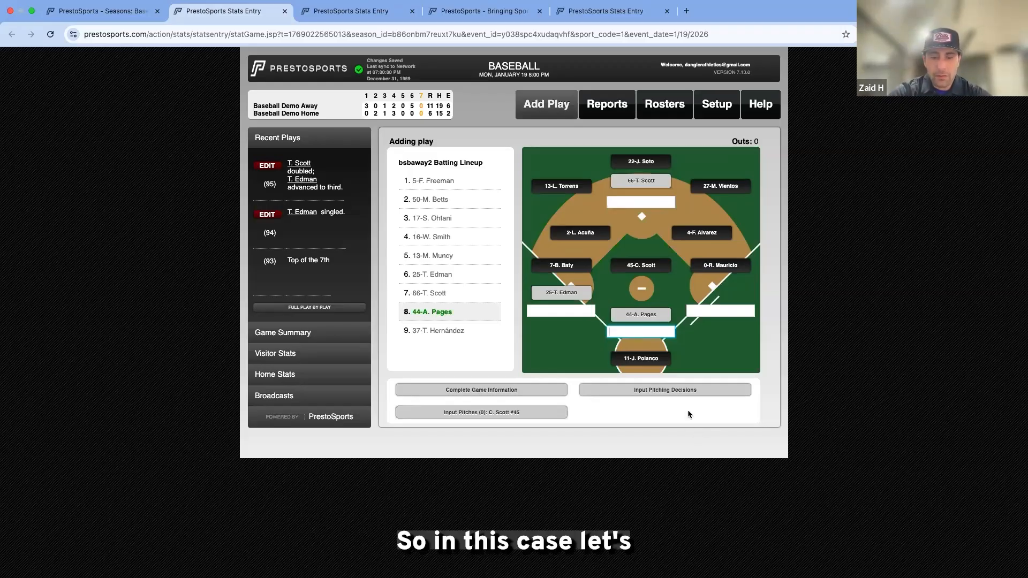
pyautogui.write('HR')
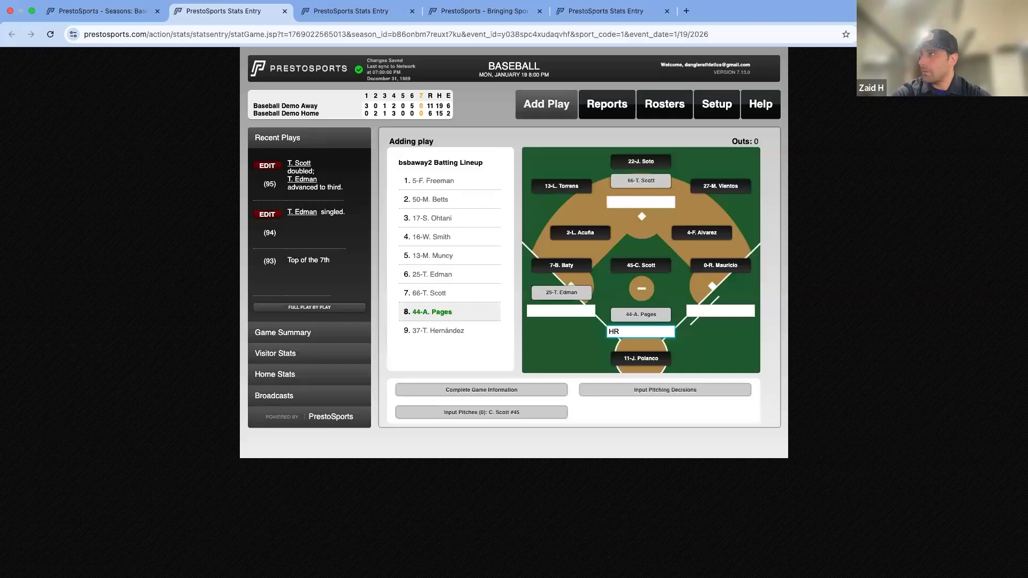
pyautogui.press('Return')
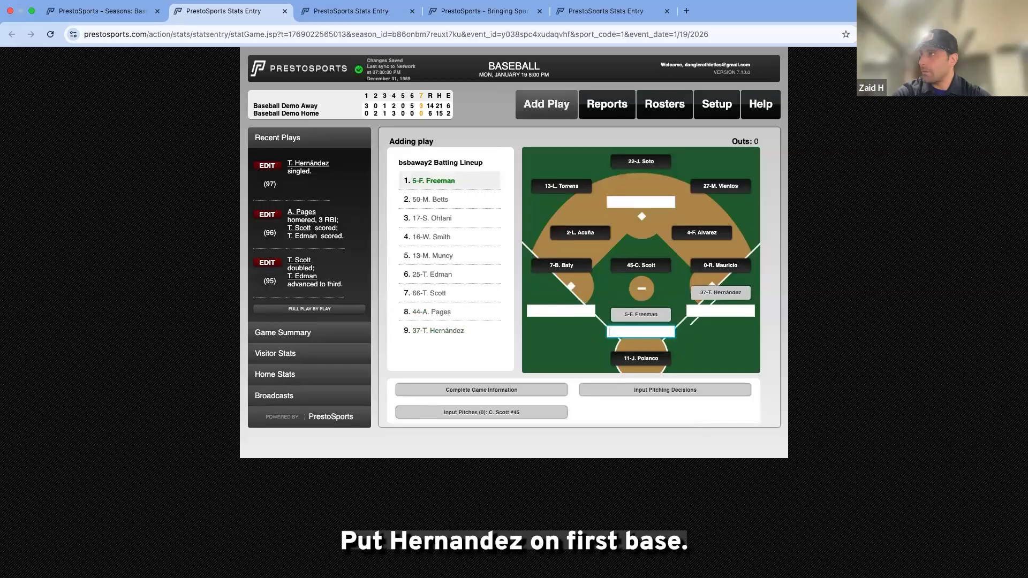
pyautogui.write('@')
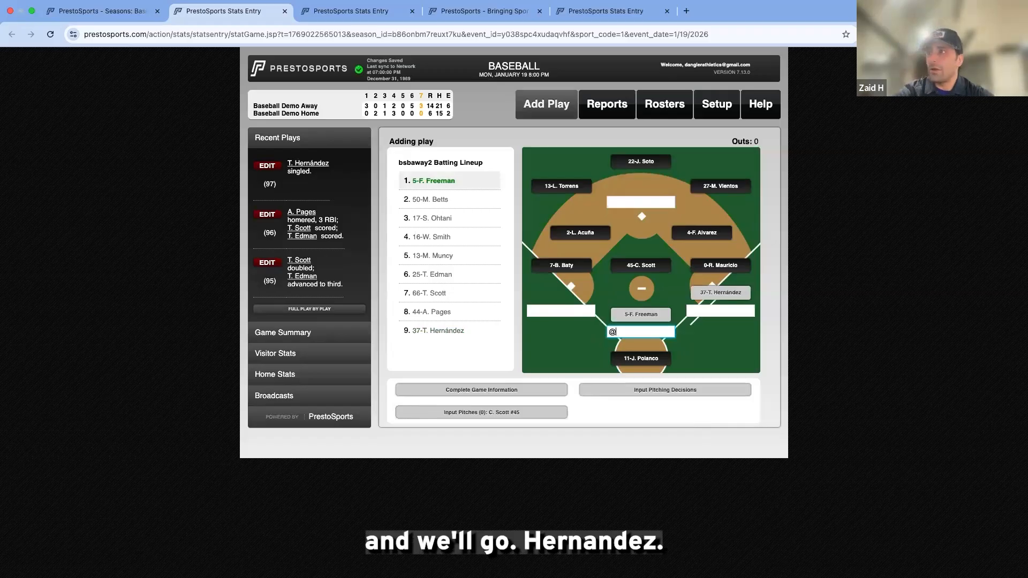
pyautogui.press('BackSpace')
pyautogui.write('2B')
pyautogui.press('Tab')
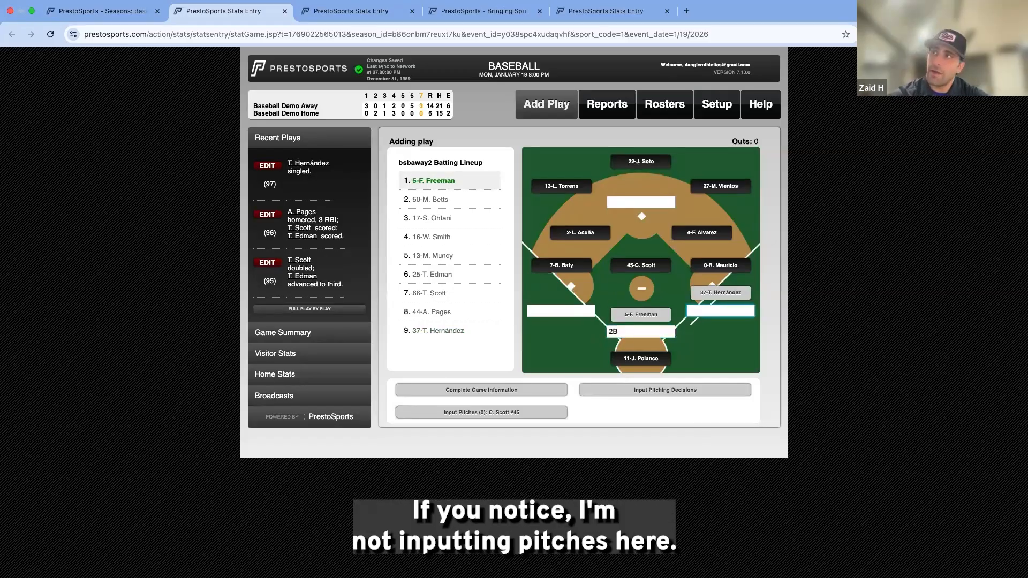
# Edit batter #44's home run from the recent plays, add its pitch sequence and save the play.
pyautogui.click(265, 216)
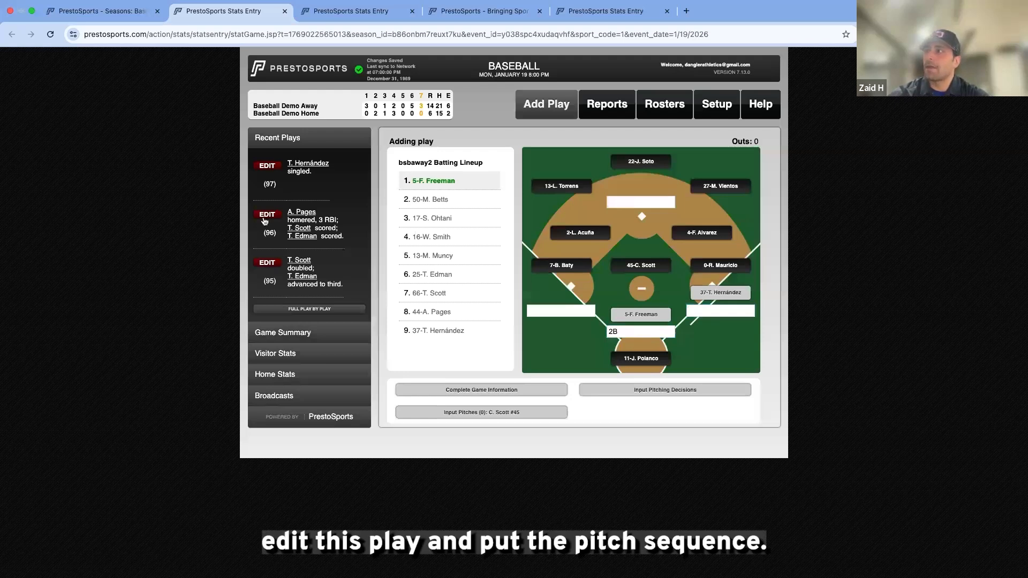
pyautogui.click(264, 217)
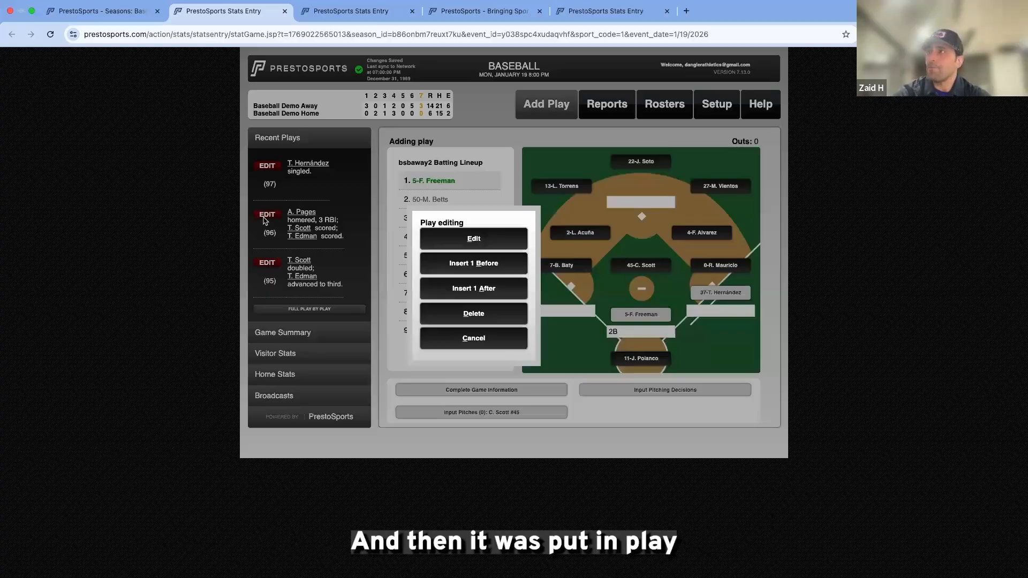
pyautogui.click(473, 239)
pyautogui.click(474, 413)
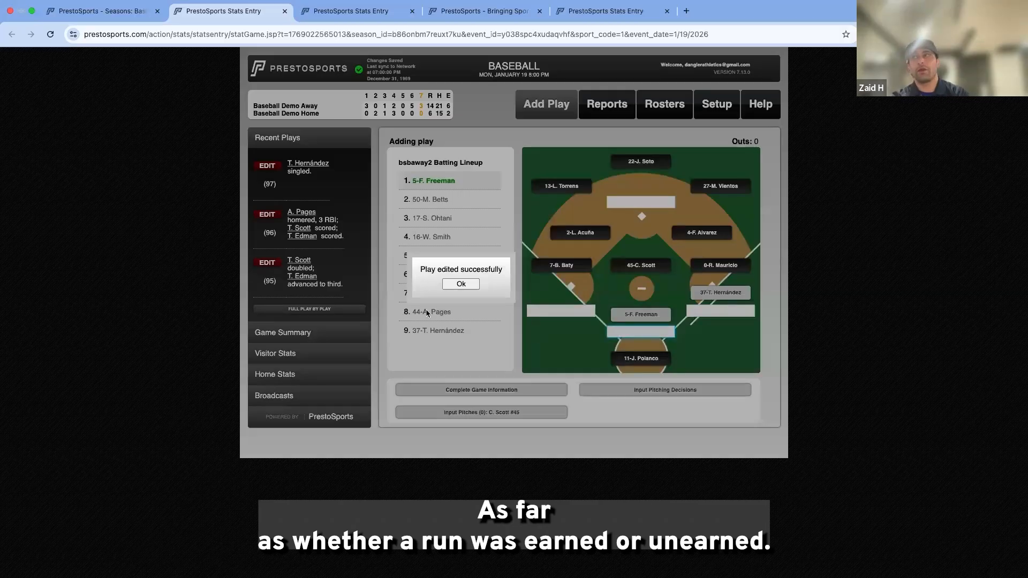
pyautogui.click(461, 284)
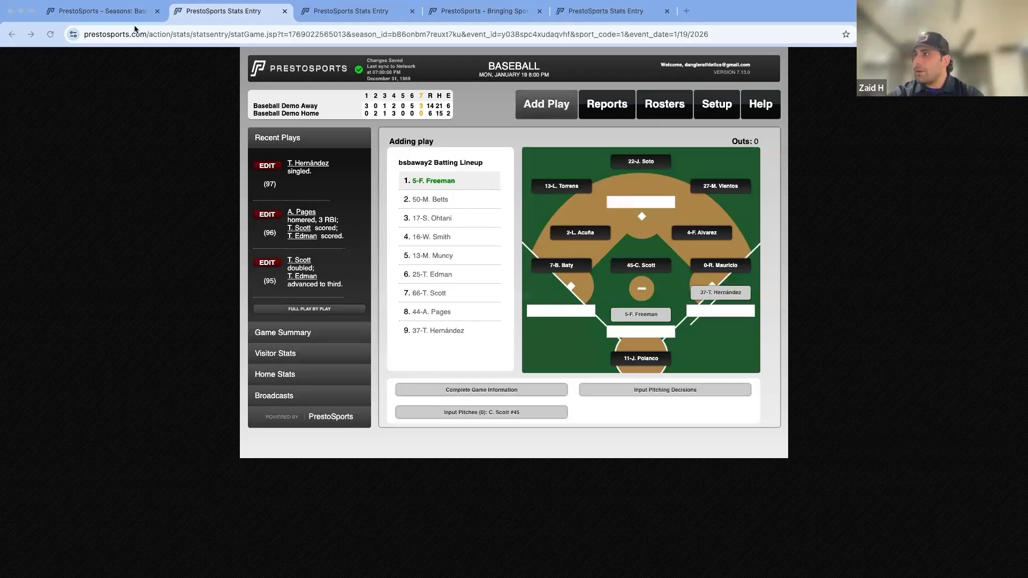
# Check the pitch entry options for batter #5 against pitcher #45 without recording a pitch.
pyautogui.click(495, 414)
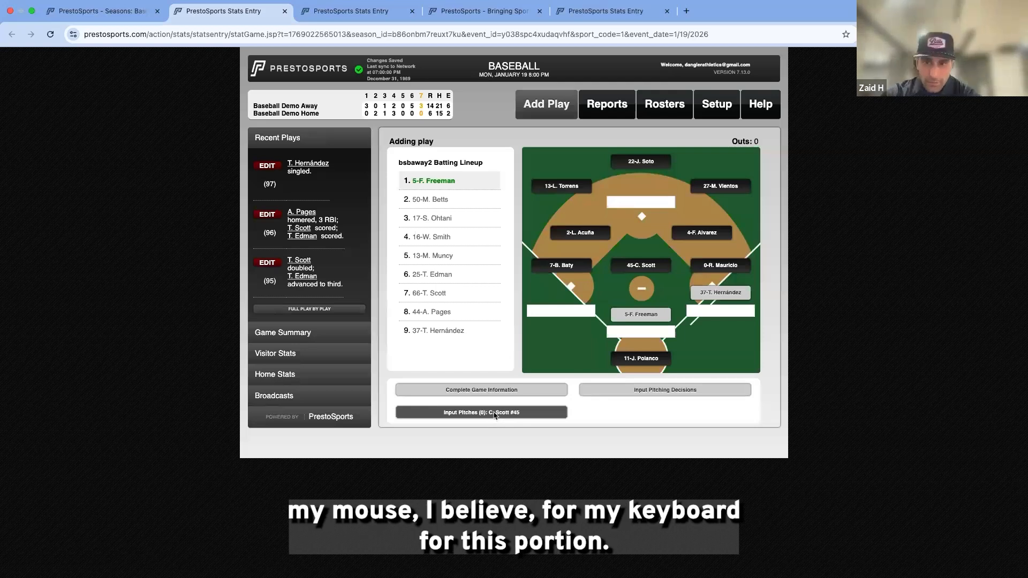
pyautogui.click(494, 413)
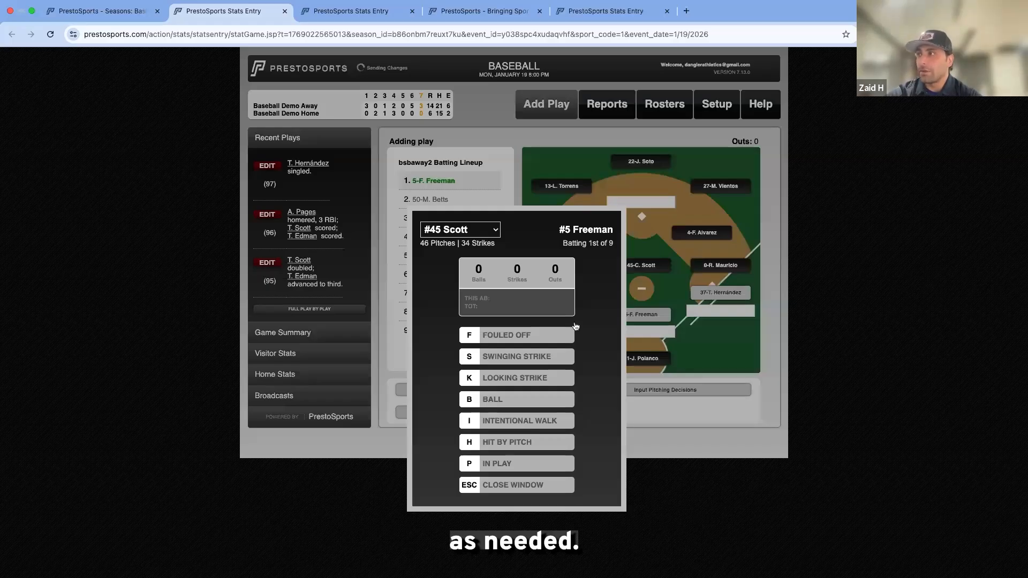
pyautogui.press('Escape')
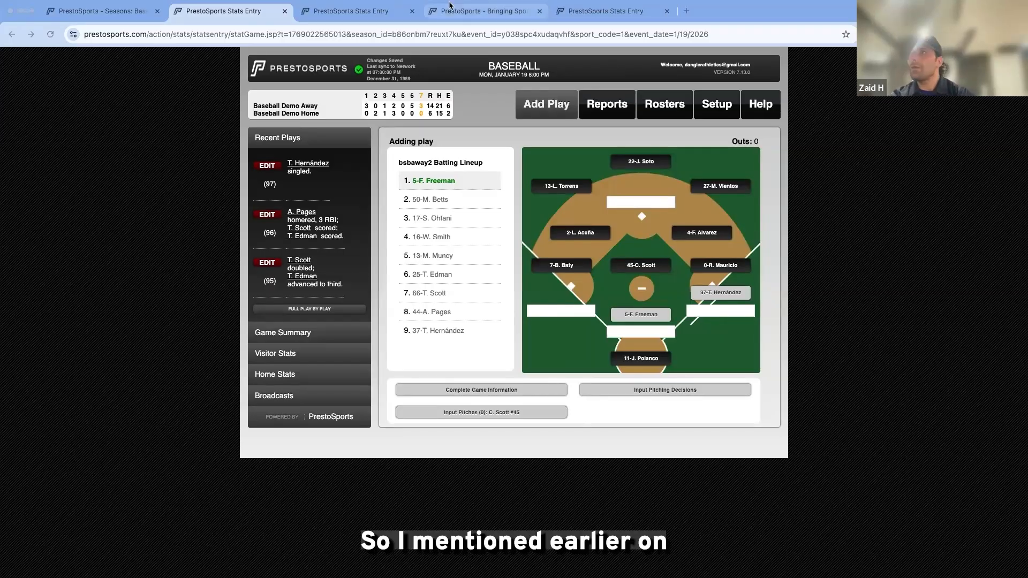
# Open the stat partners settings for Baseball Demo Away's season and review the live and post-game partner options without saving changes.
pyautogui.moveTo(30, 4)
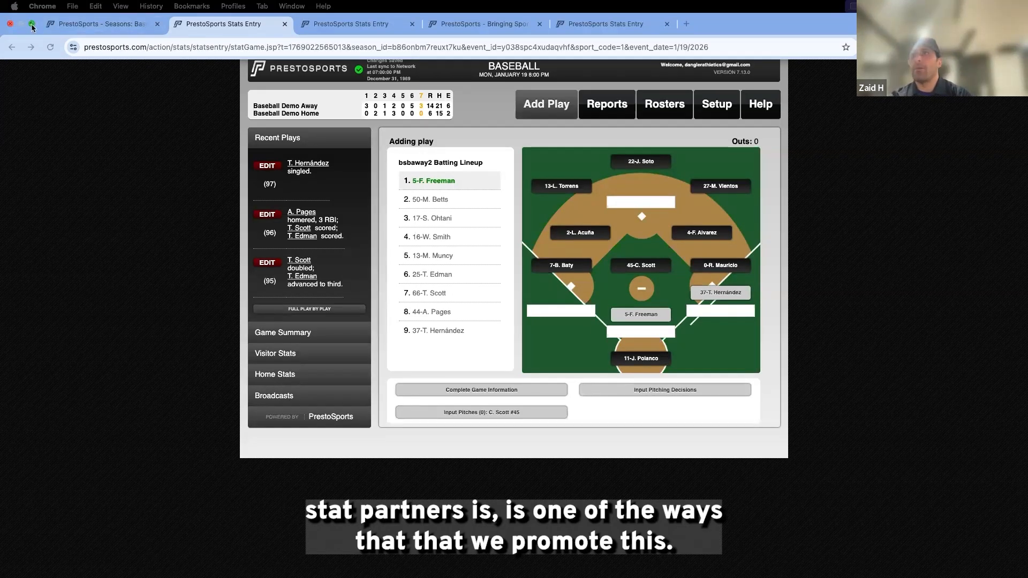
pyautogui.click(109, 26)
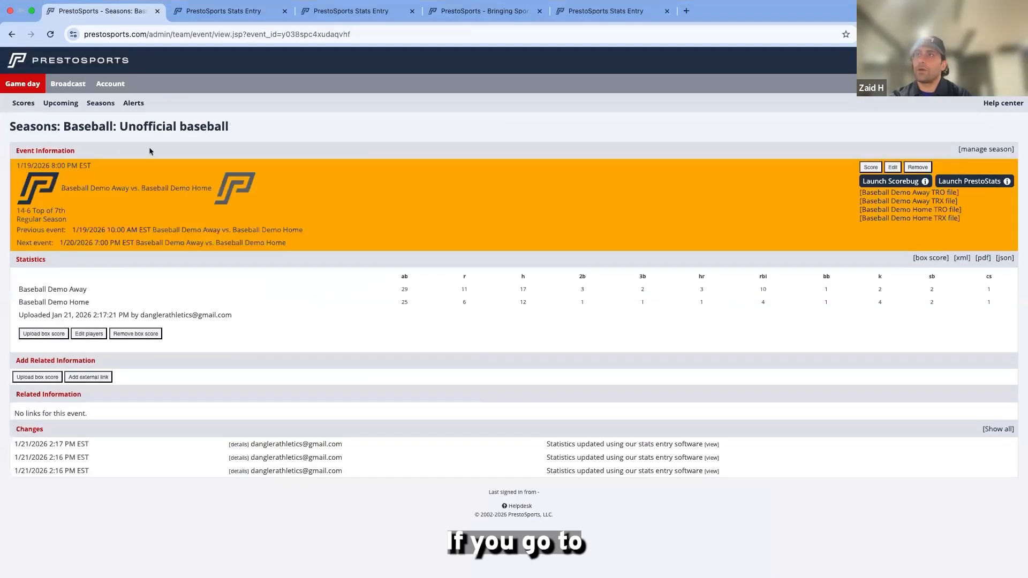
pyautogui.click(169, 131)
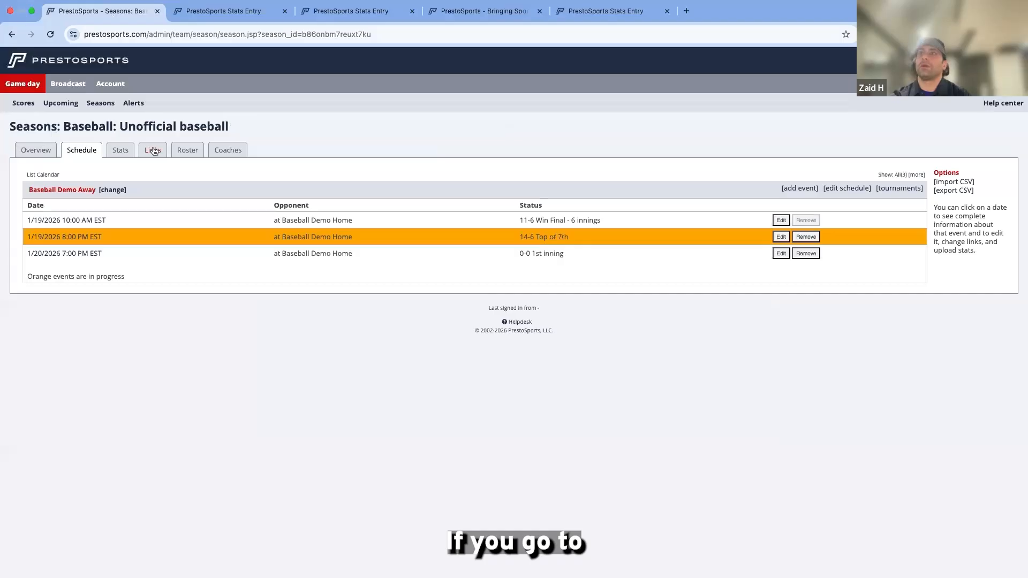
pyautogui.click(122, 151)
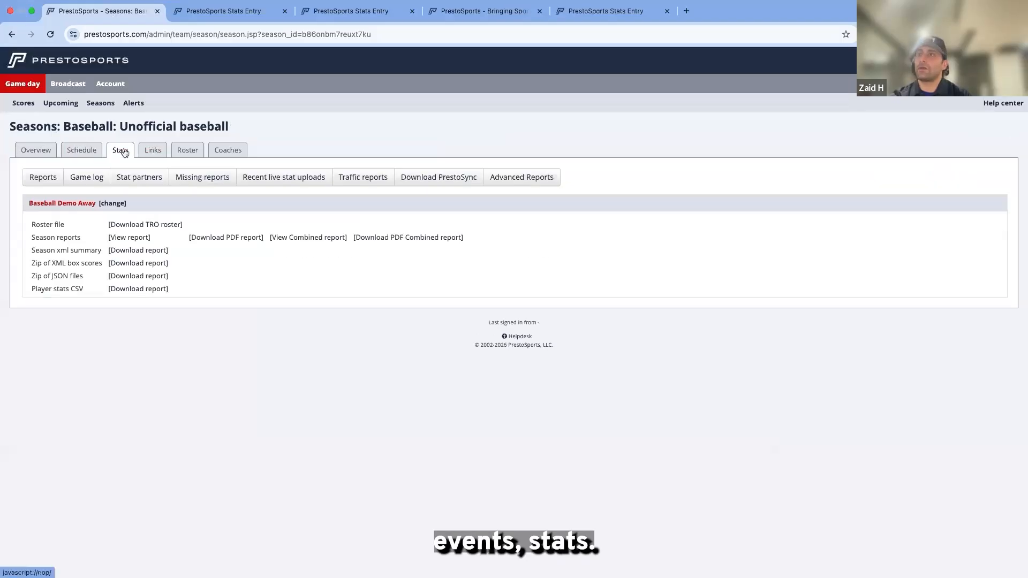
pyautogui.click(143, 179)
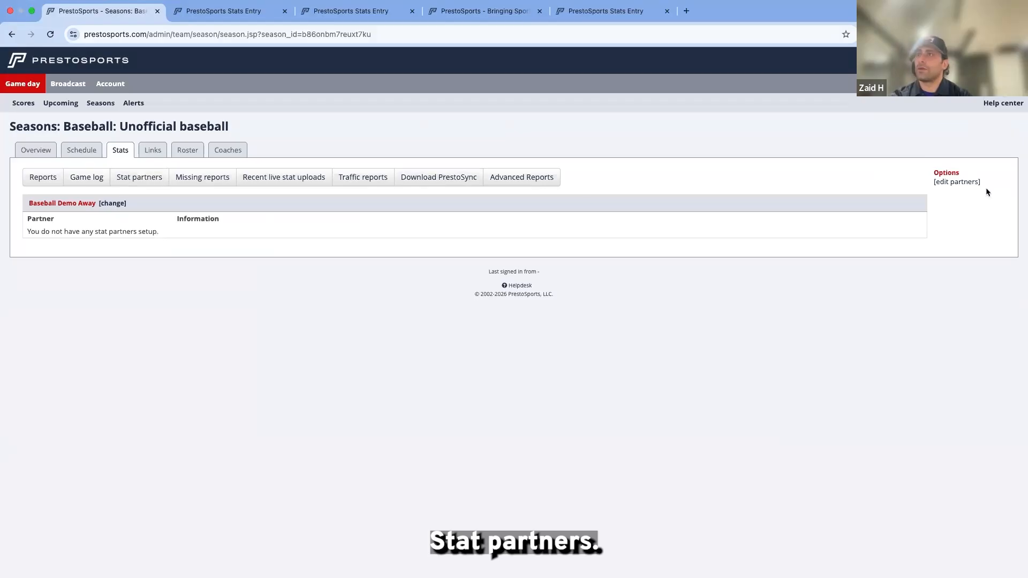
pyautogui.click(956, 182)
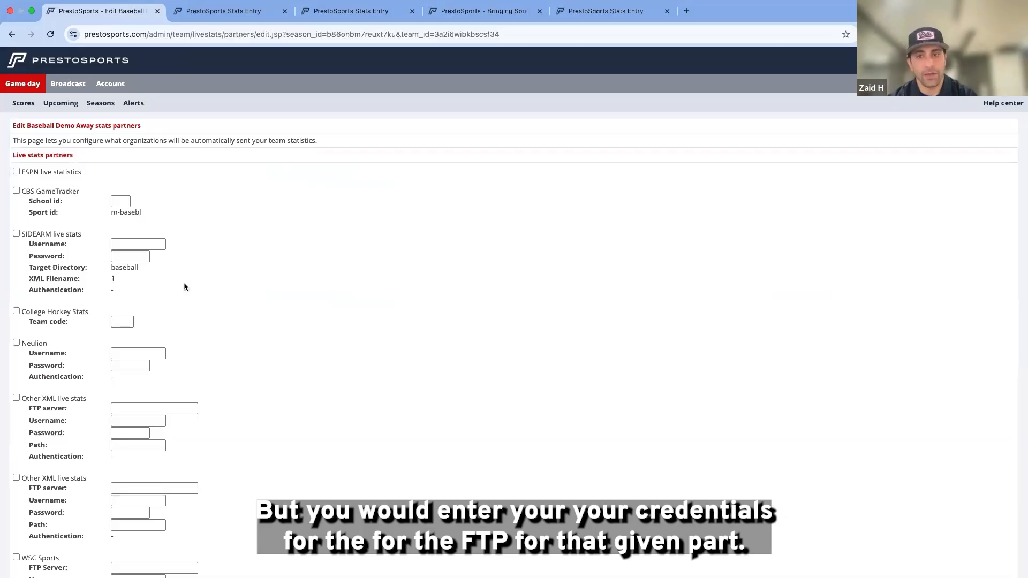
pyautogui.scroll(-5, 182, 289)
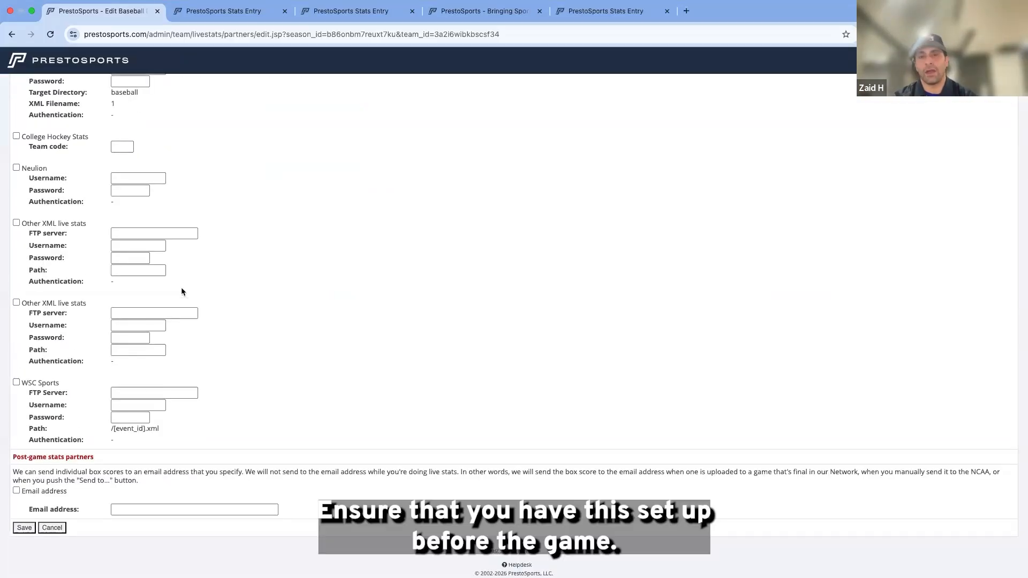
pyautogui.click(58, 529)
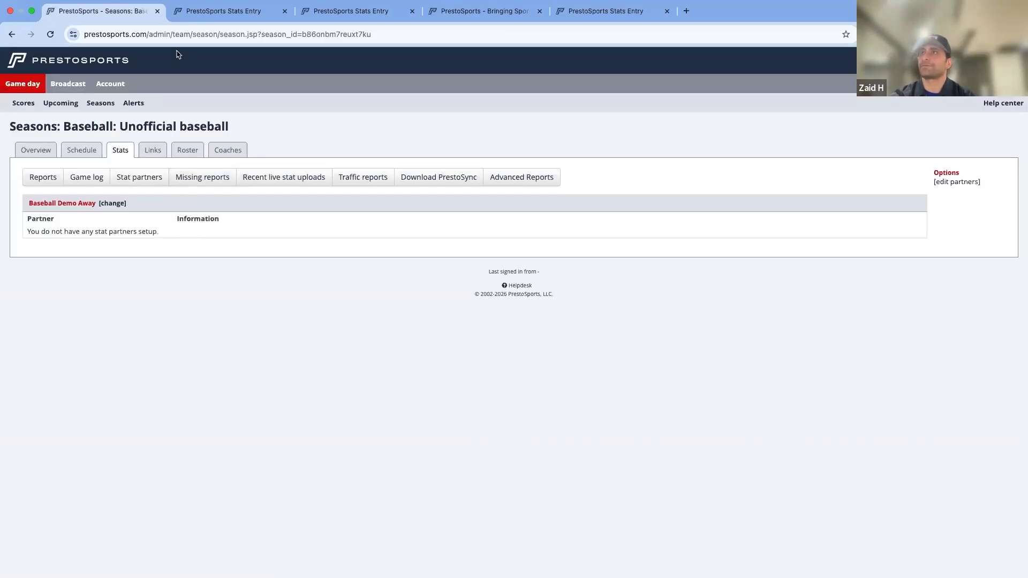
# In the January 19 game's pitching decisions, enter record 1-0 for winning pitcher #17 and 0-1 for losing pitcher #26, and save.
pyautogui.click(336, 15)
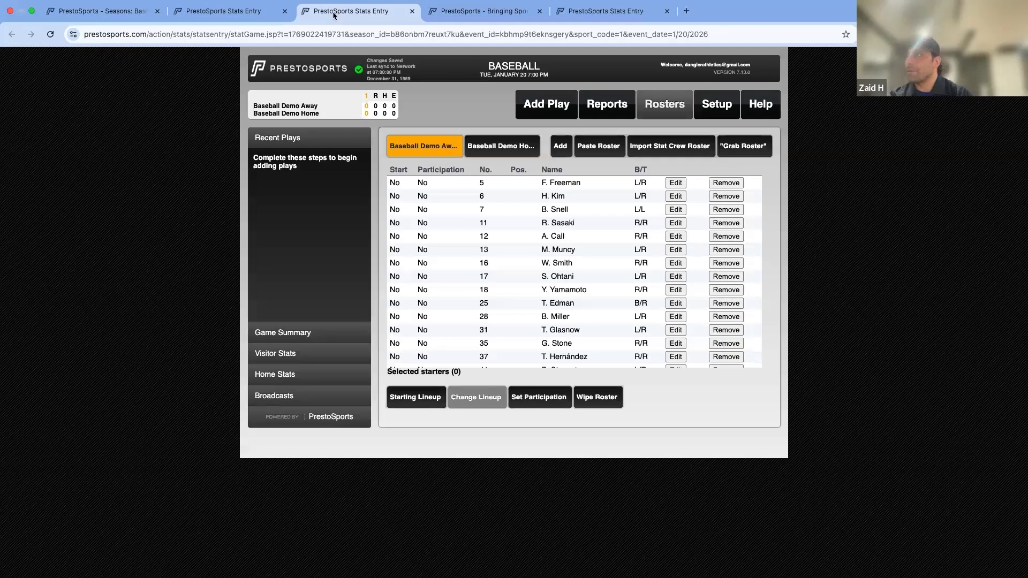
pyautogui.click(261, 15)
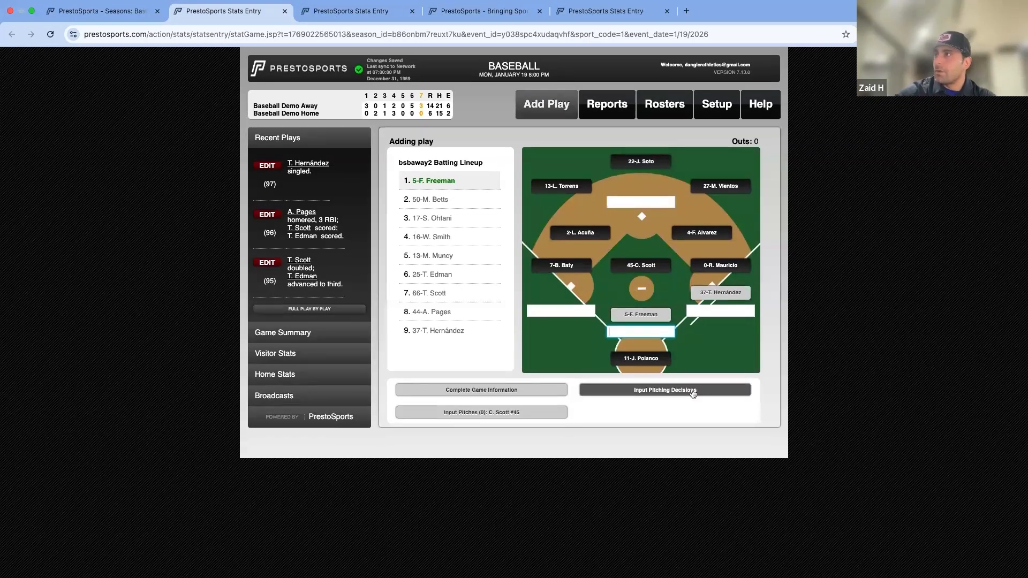
pyautogui.click(674, 392)
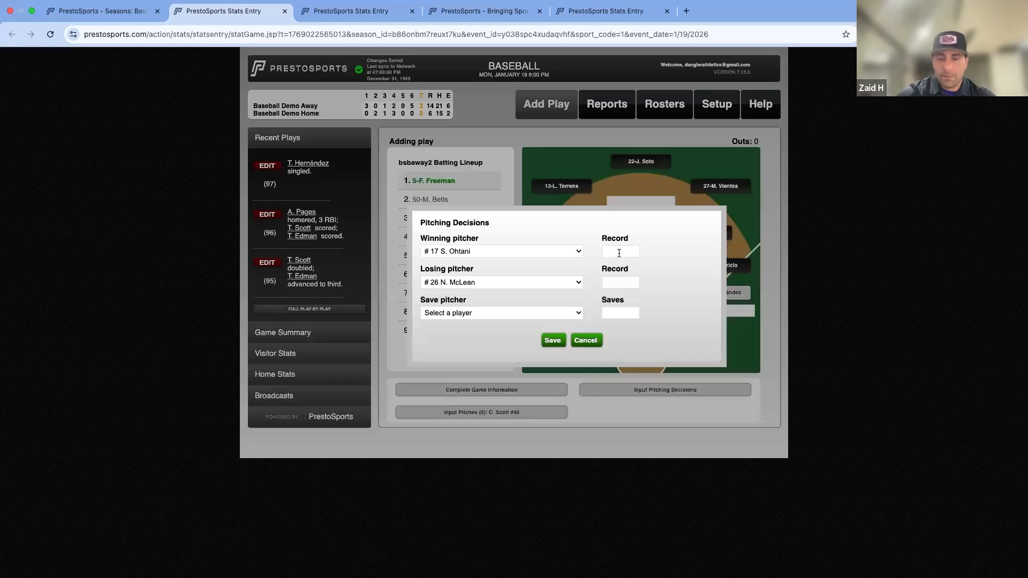
pyautogui.click(618, 252)
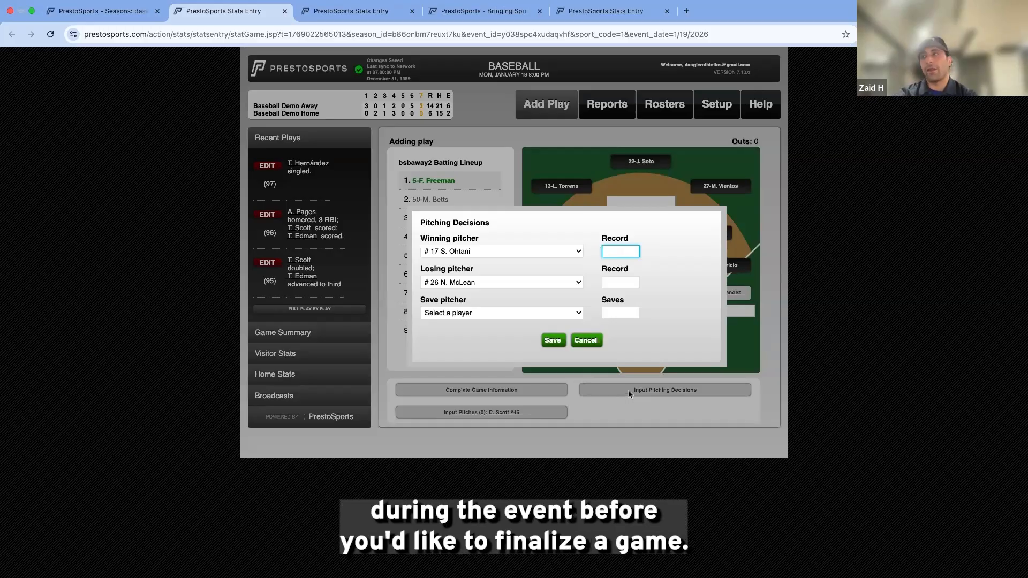
pyautogui.write('1-')
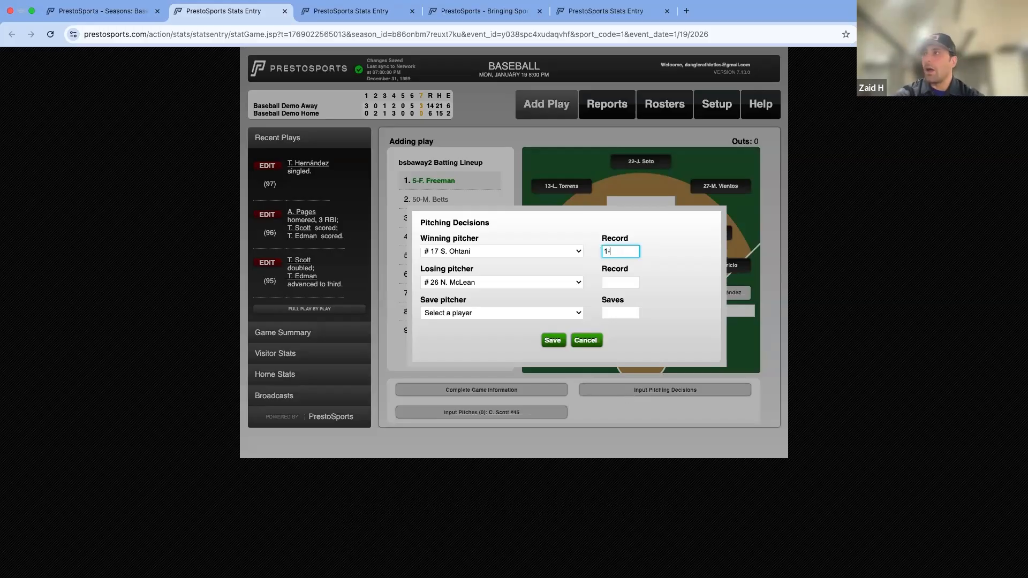
pyautogui.write('0')
pyautogui.click(617, 281)
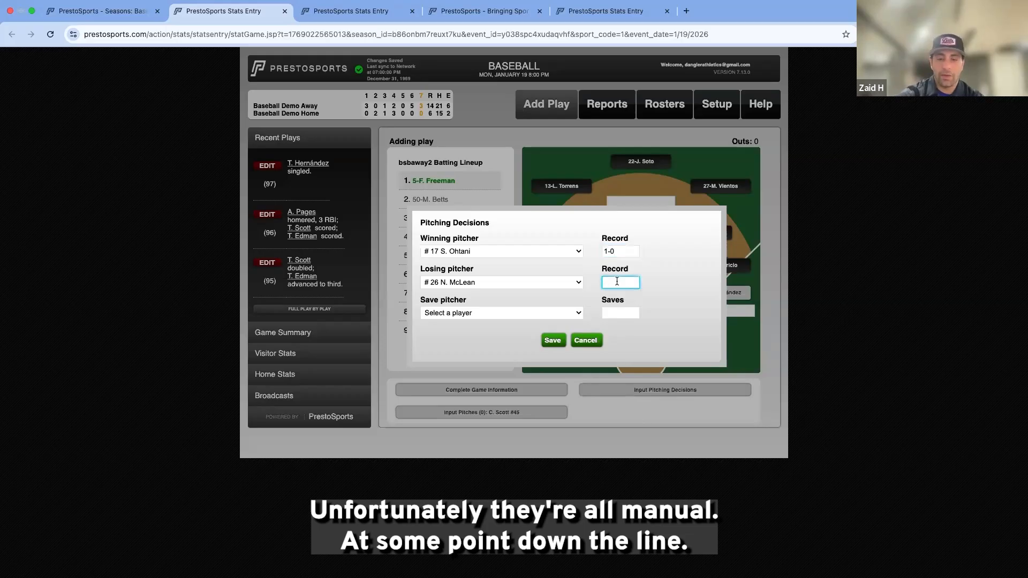
pyautogui.write('1')
pyautogui.press('BackSpace')
pyautogui.write('0-1')
pyautogui.click(618, 314)
pyautogui.click(544, 338)
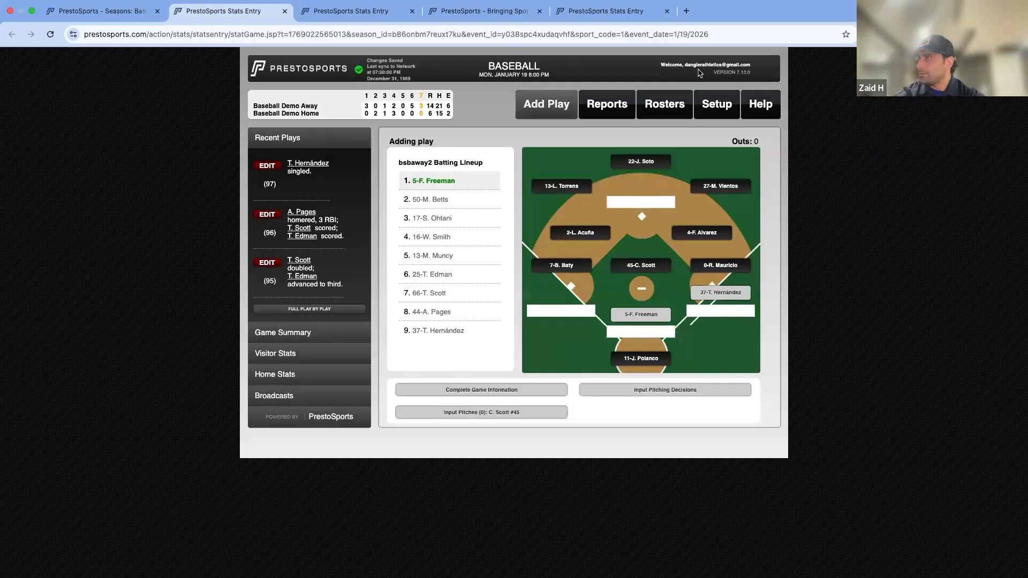
# Set the game's total time to 4:00 in the game setup and save it.
pyautogui.click(715, 103)
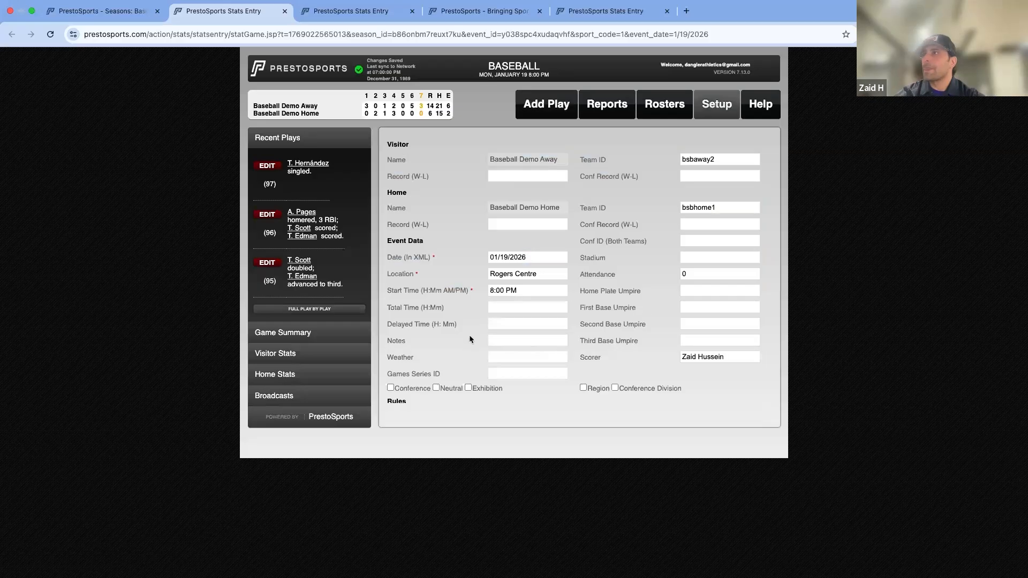
pyautogui.click(502, 309)
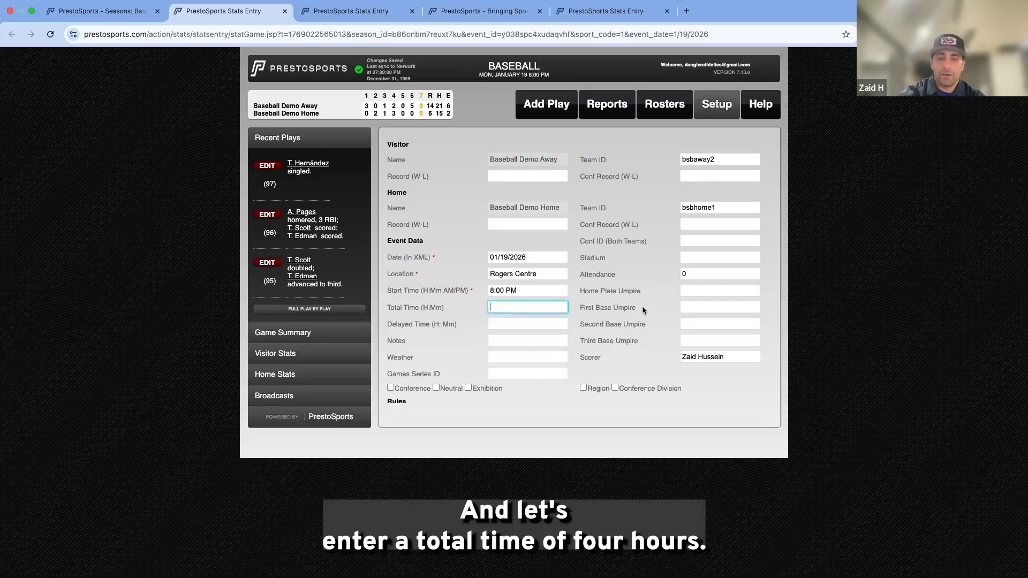
pyautogui.write('4:')
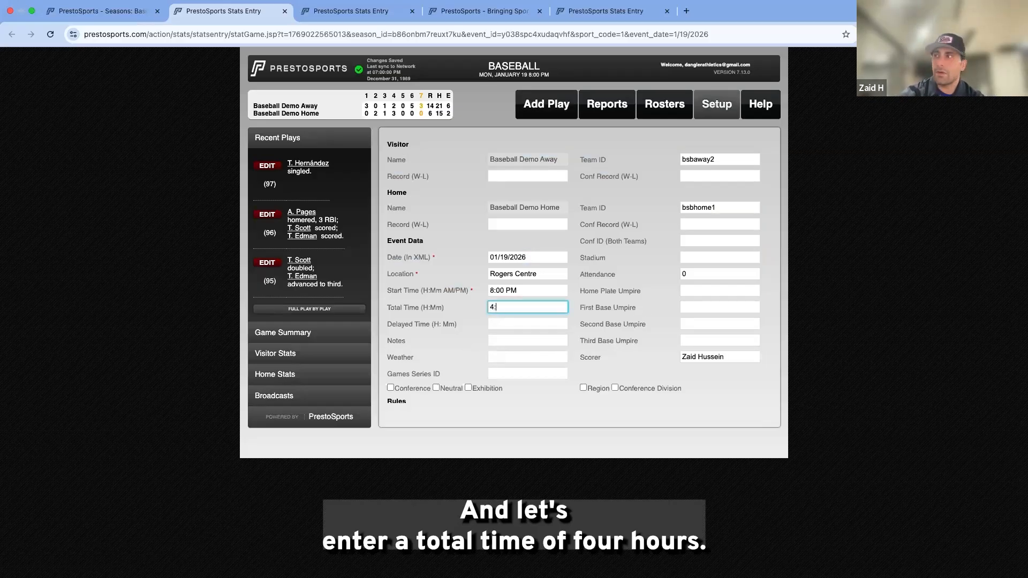
pyautogui.write('00')
pyautogui.scroll(-3, 648, 310)
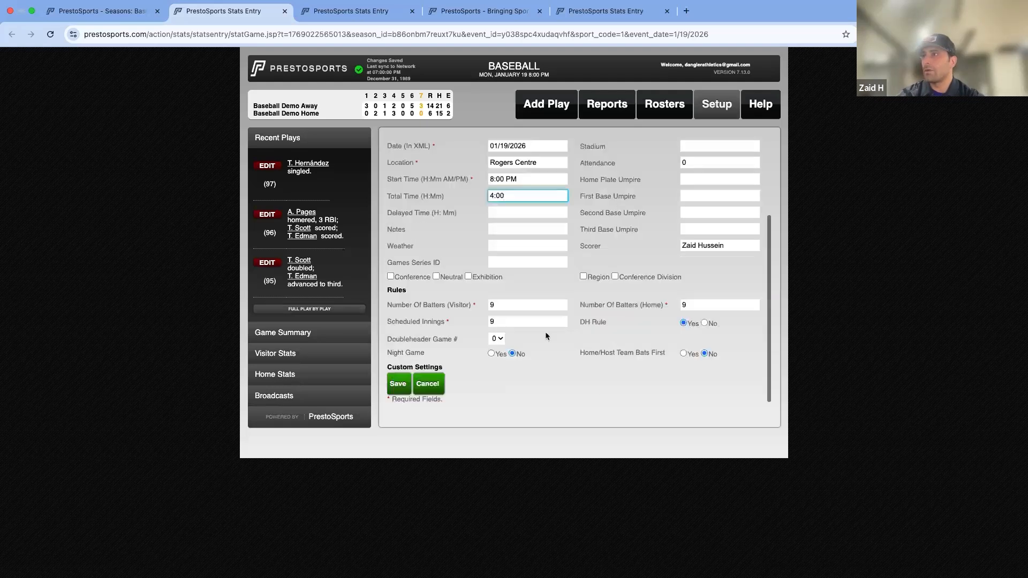
pyautogui.click(397, 390)
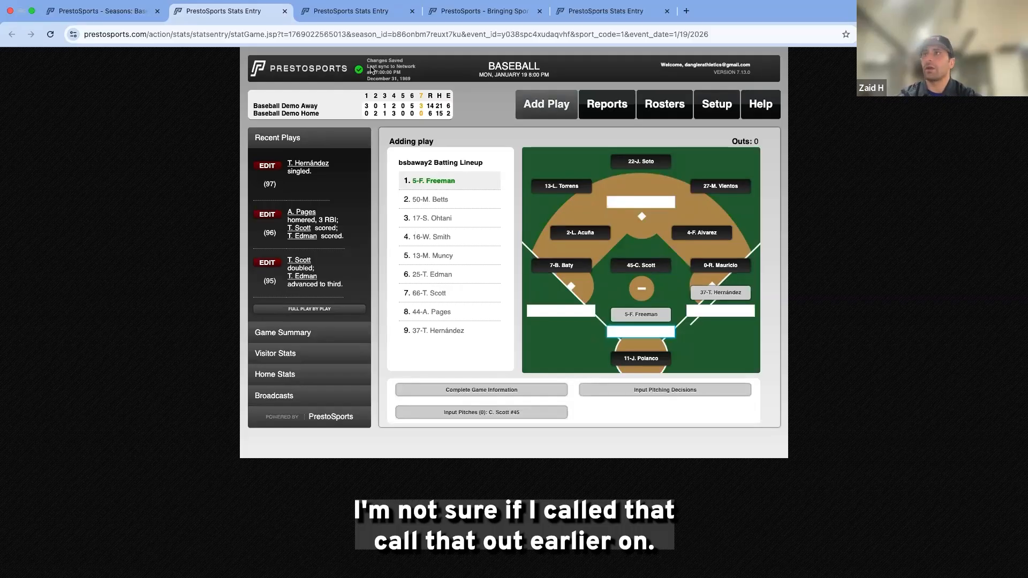
# Open the 1/19/2026 8:00 PM game from the season schedule, review its latest box score version and return to the event.
pyautogui.click(138, 16)
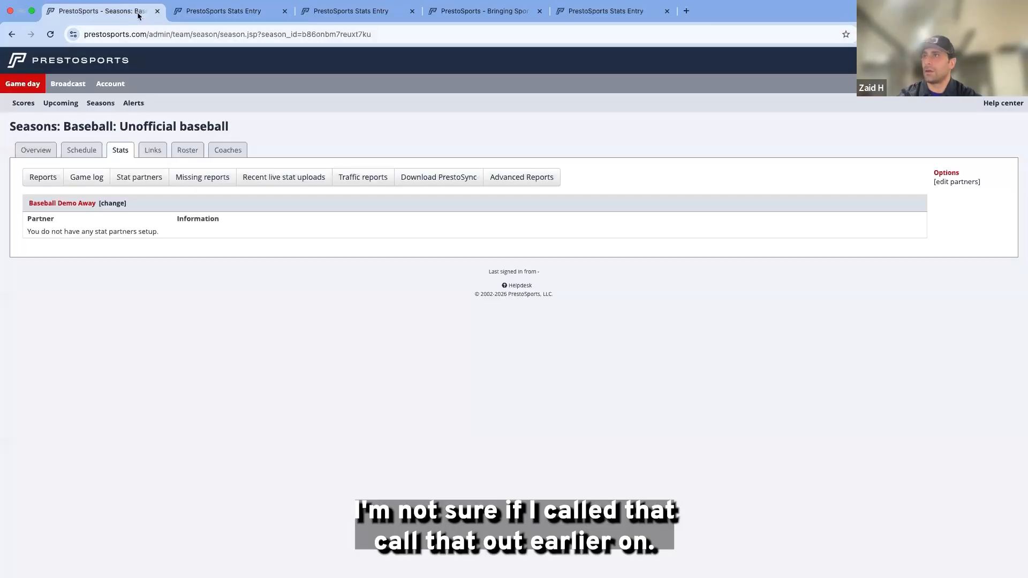
pyautogui.click(90, 150)
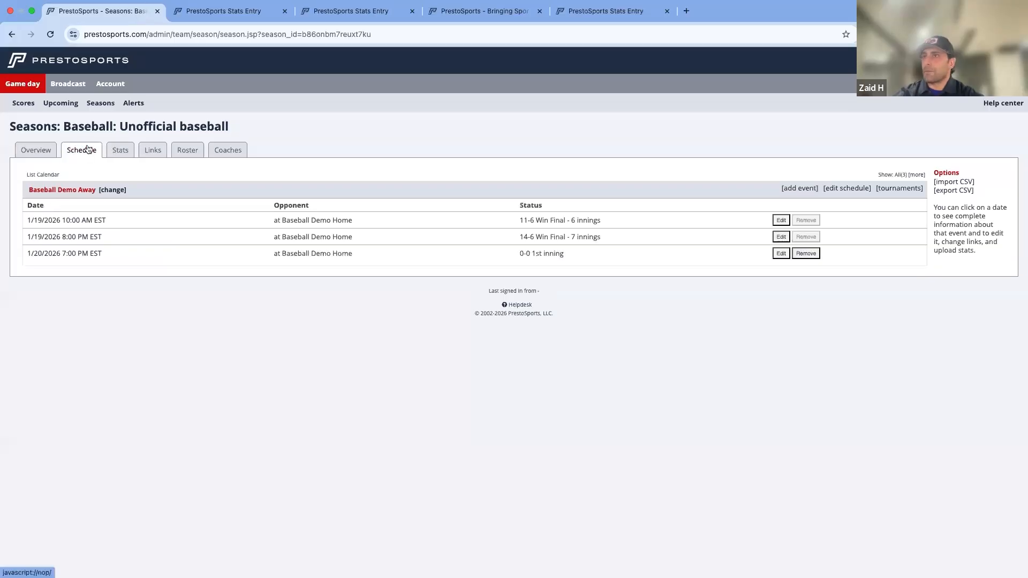
pyautogui.click(97, 240)
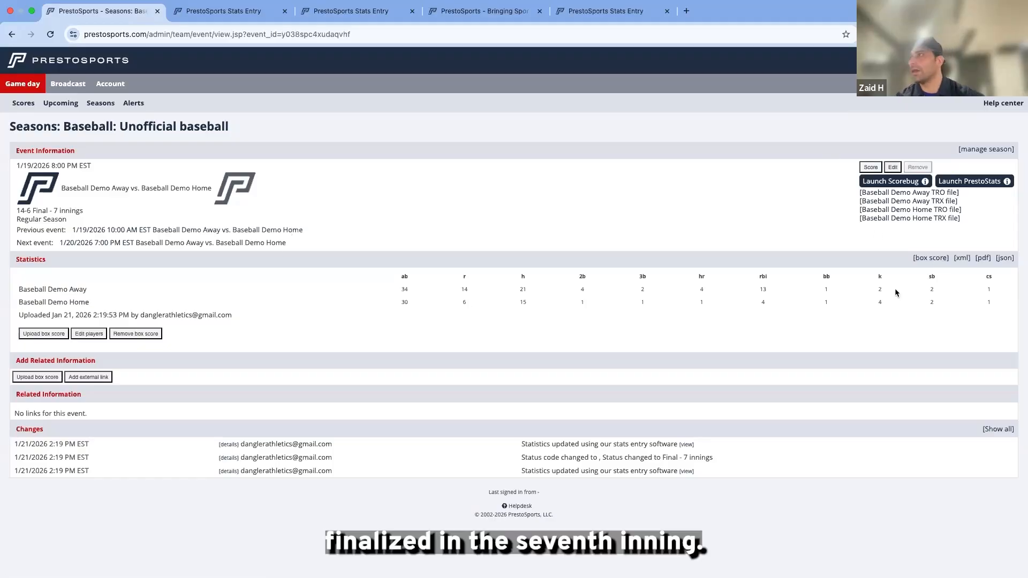
pyautogui.click(932, 260)
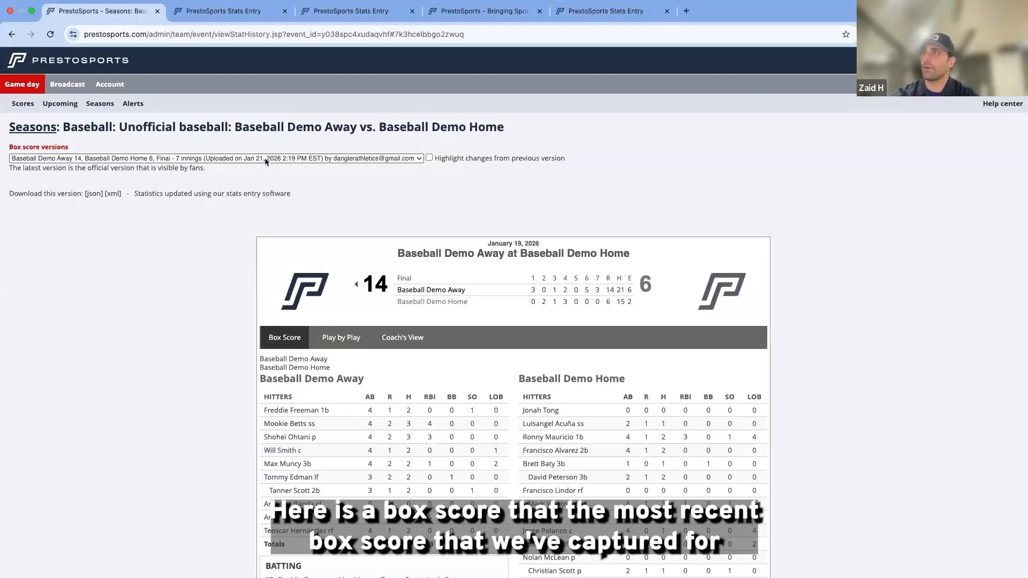
pyautogui.click(11, 35)
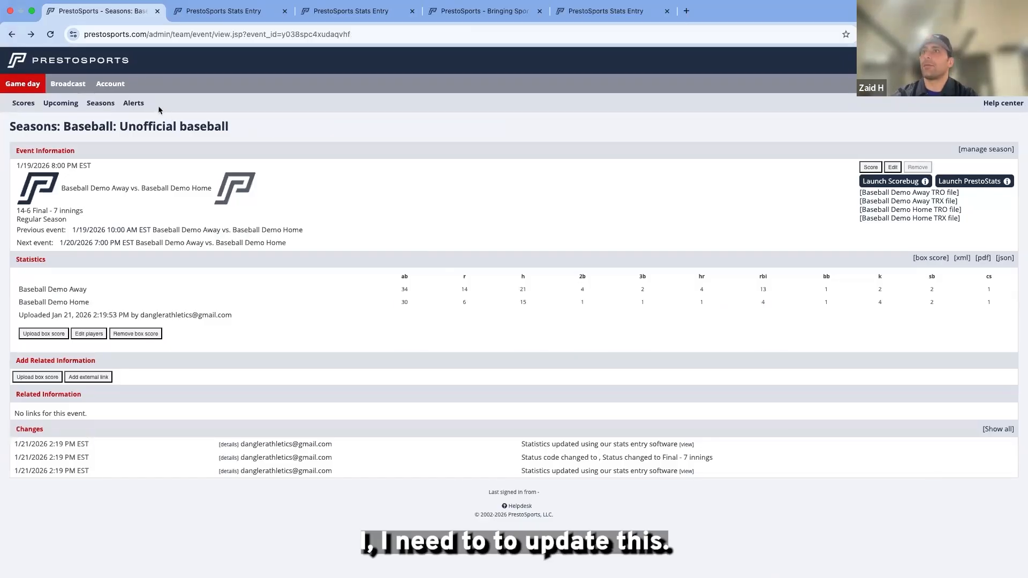
# Reopen the finalized game by changing its status to In progress with the status text BOT 7, and save the event.
pyautogui.moveTo(183, 70); pyautogui.dragTo(196, 39)
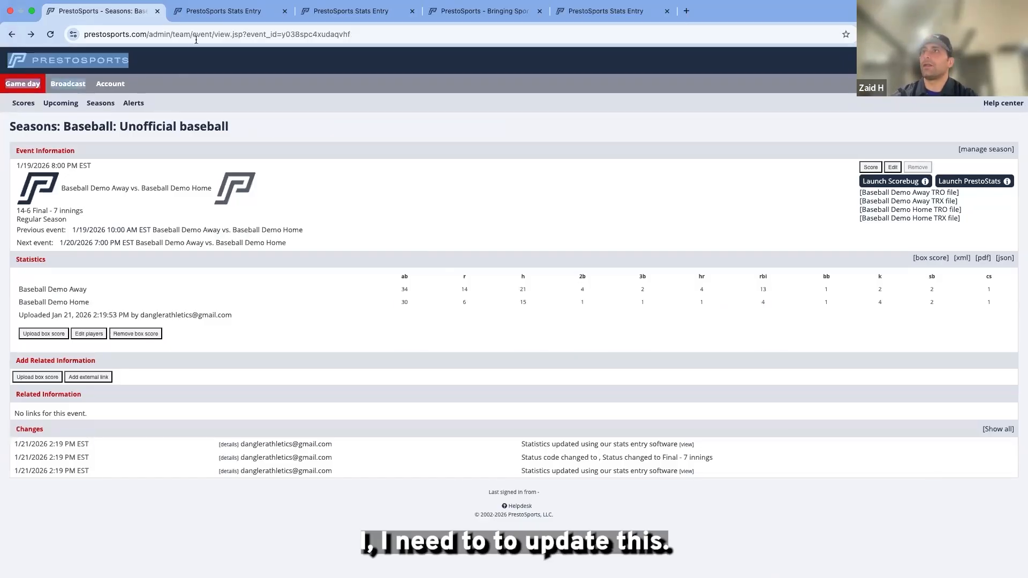
pyautogui.click(893, 168)
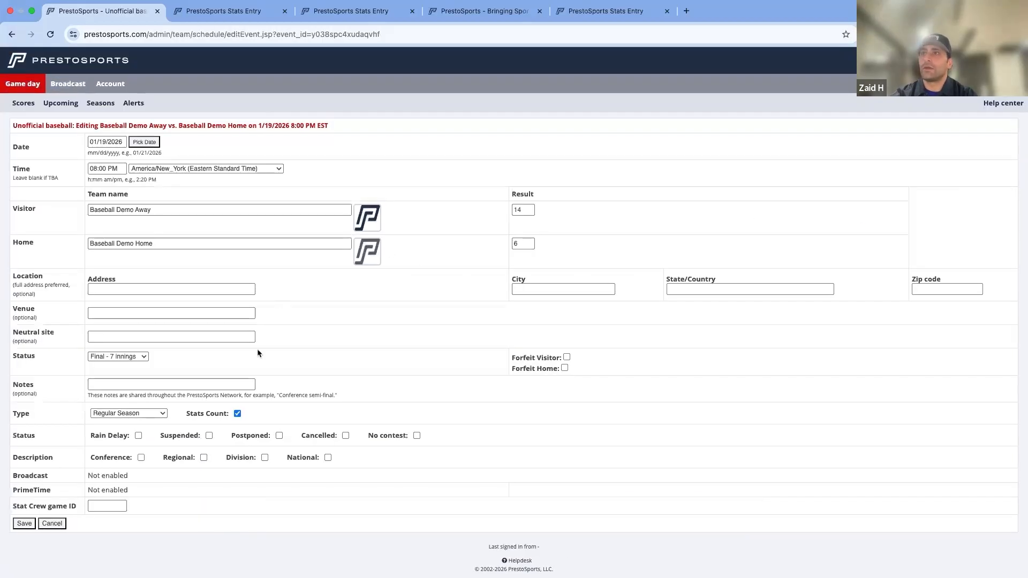
pyautogui.click(128, 357)
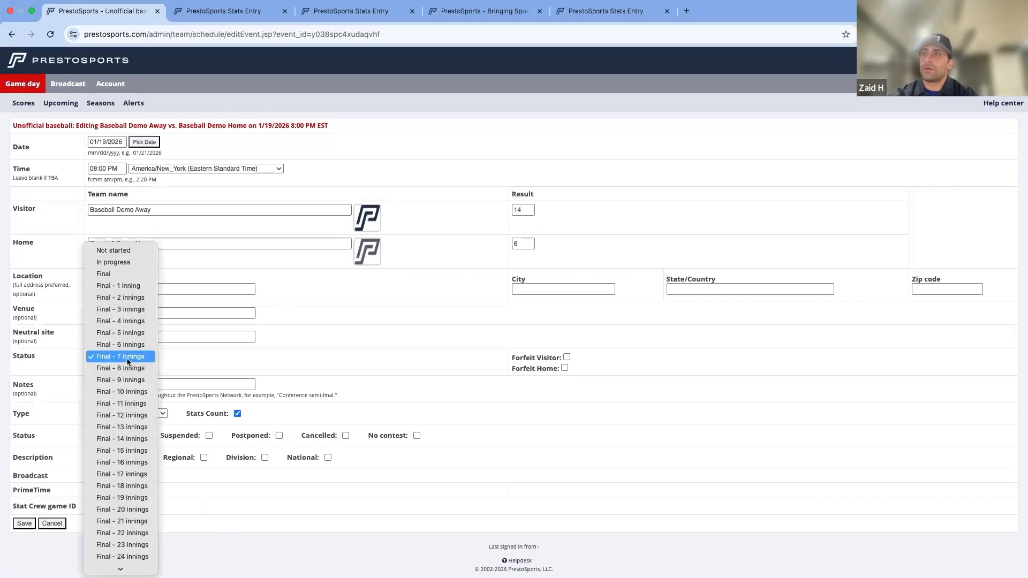
pyautogui.click(144, 263)
pyautogui.click(190, 358)
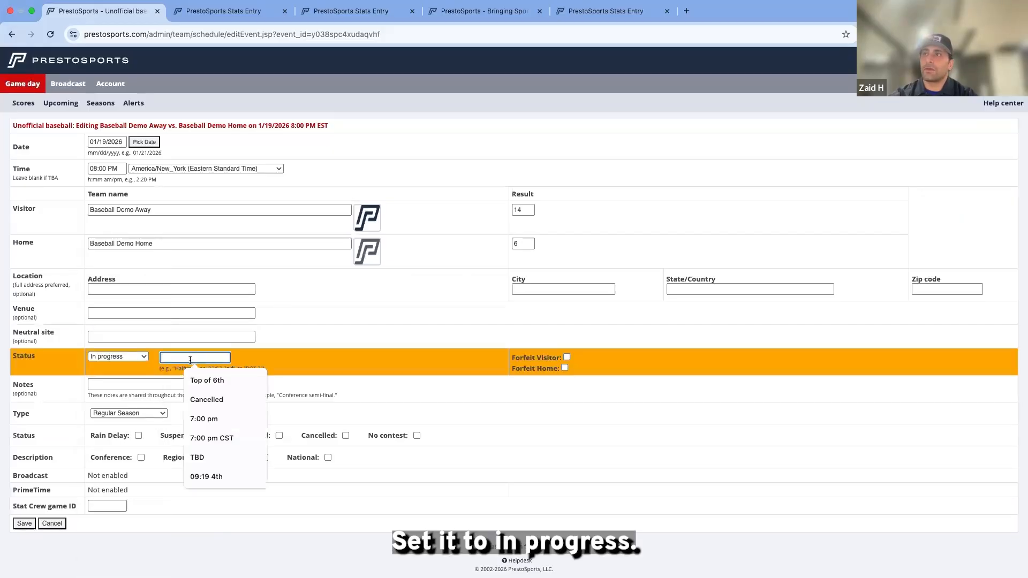
pyautogui.click(294, 375)
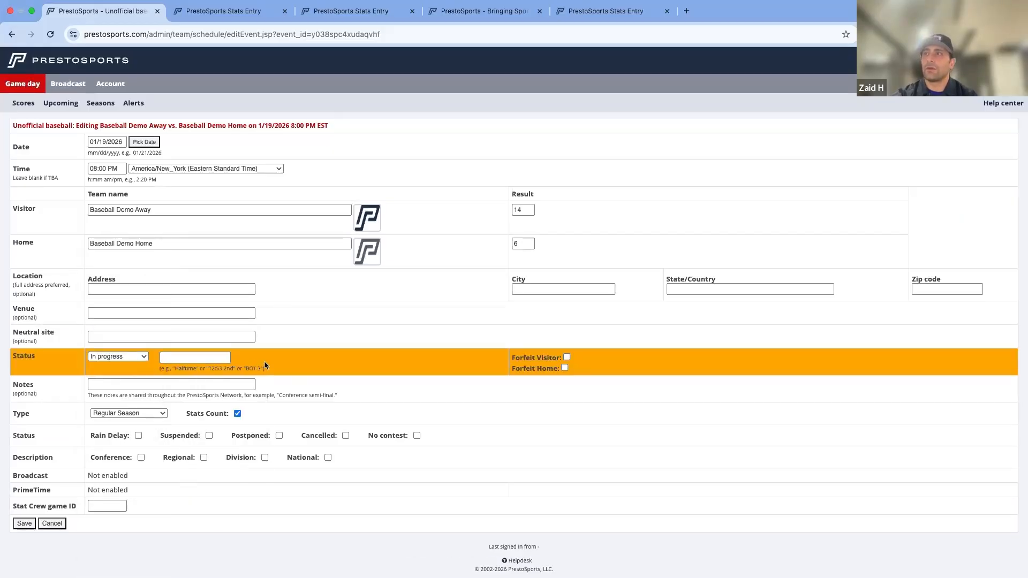
pyautogui.click(184, 358)
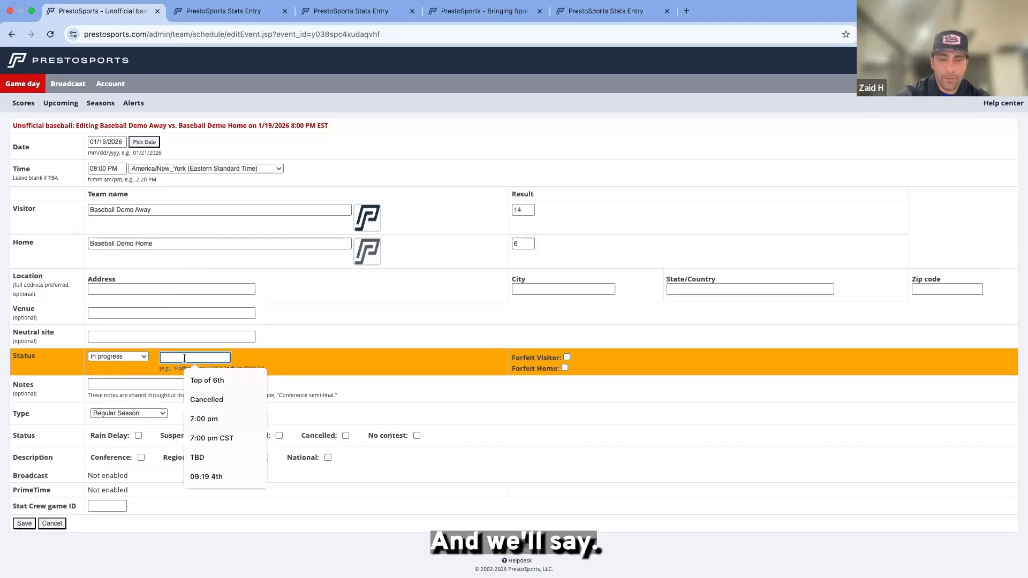
pyautogui.write('BOT &')
pyautogui.press('BackSpace')
pyautogui.write('7')
pyautogui.click(24, 524)
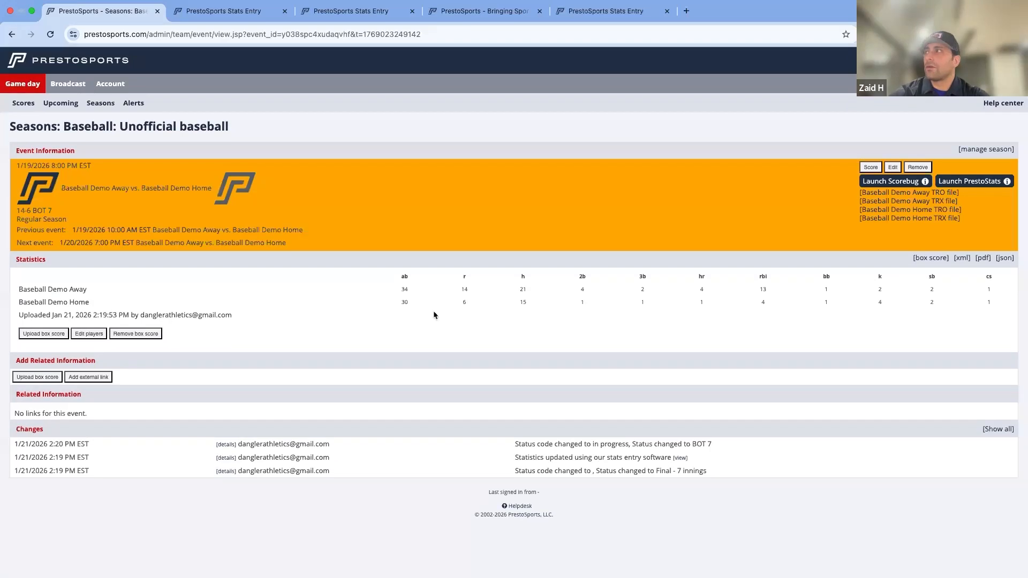
# Launch PrestoStats for the reopened game and take the browser window out of full screen, making it smaller.
pyautogui.click(962, 182)
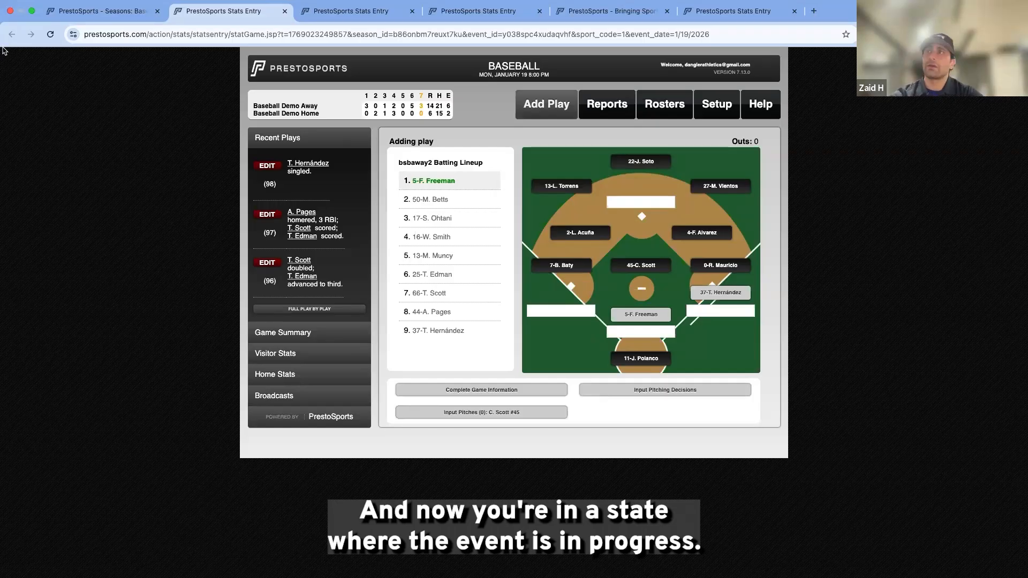
pyautogui.click(31, 12)
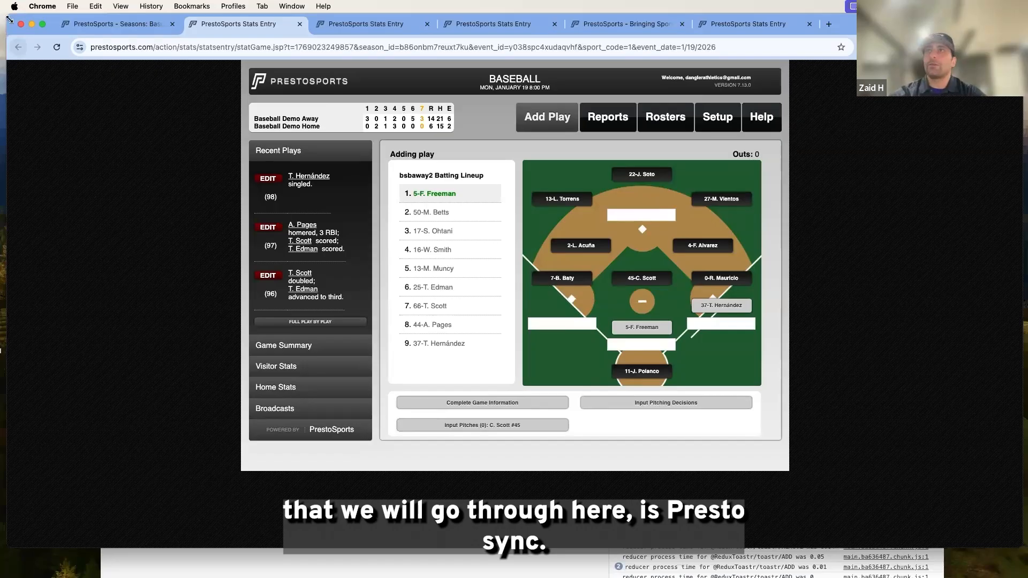
pyautogui.moveTo(10, 18); pyautogui.dragTo(44, 77)
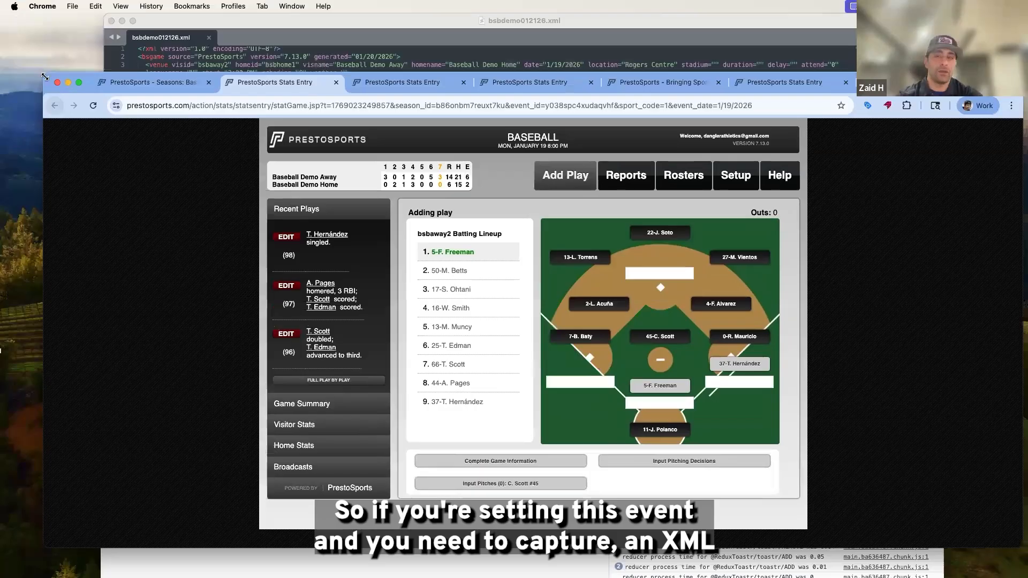
# Enlarge the browser window, switch to PrestoSync, and enlarge its window with the developer tools closed.
pyautogui.moveTo(45, 77); pyautogui.dragTo(20, 45)
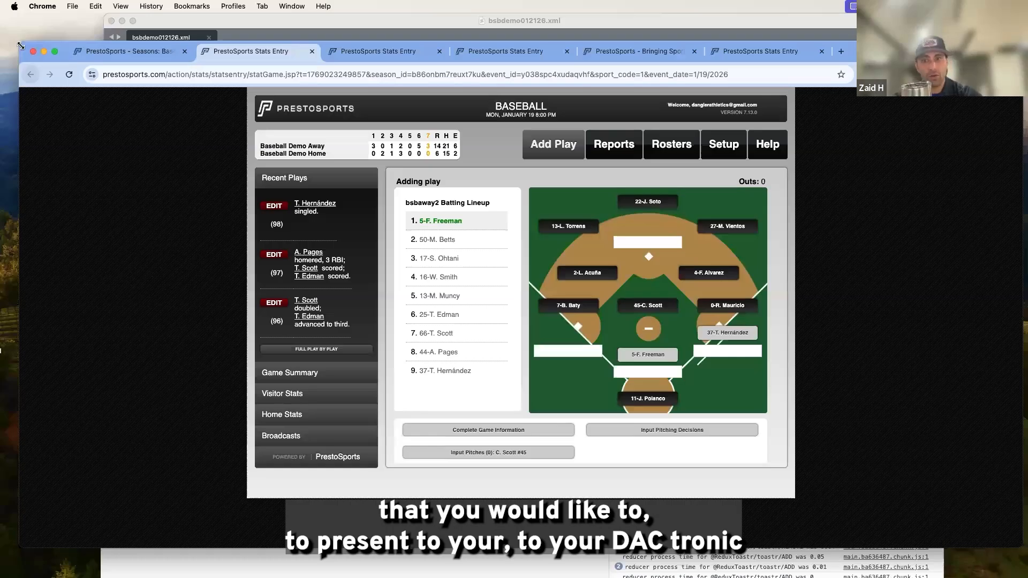
pyautogui.moveTo(21, 46); pyautogui.dragTo(6, 16)
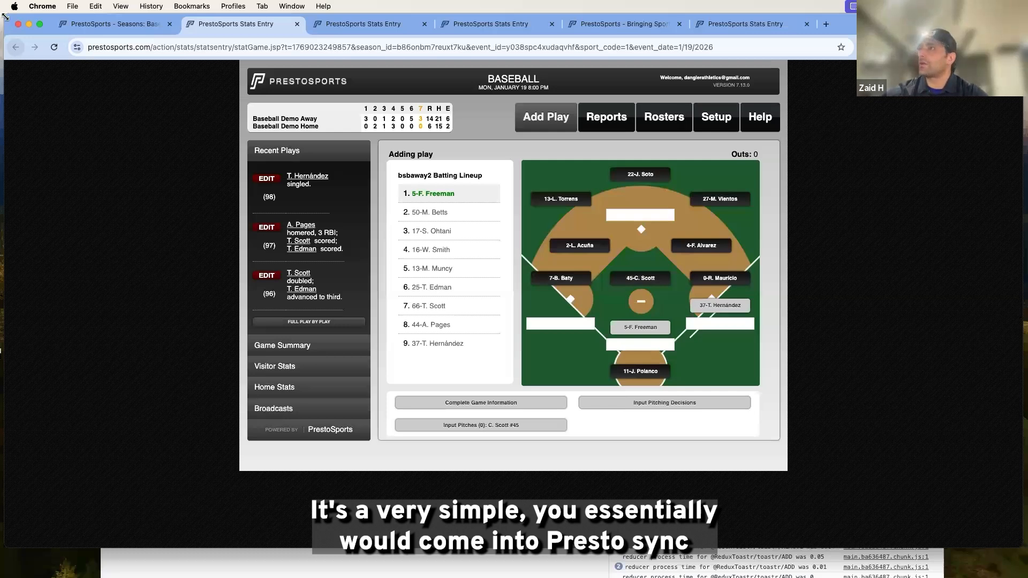
pyautogui.click(442, 555)
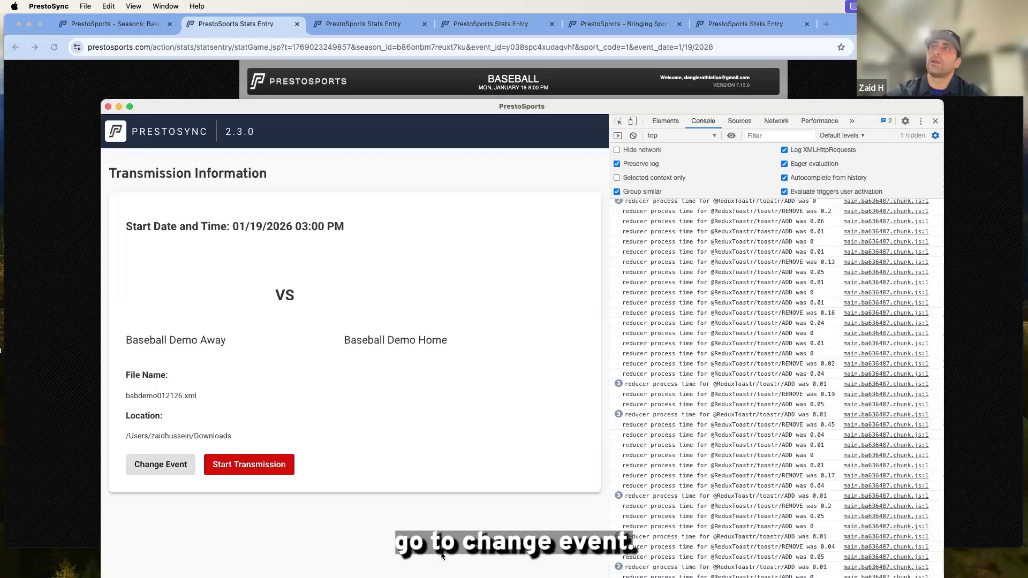
pyautogui.moveTo(97, 96); pyautogui.dragTo(28, 16)
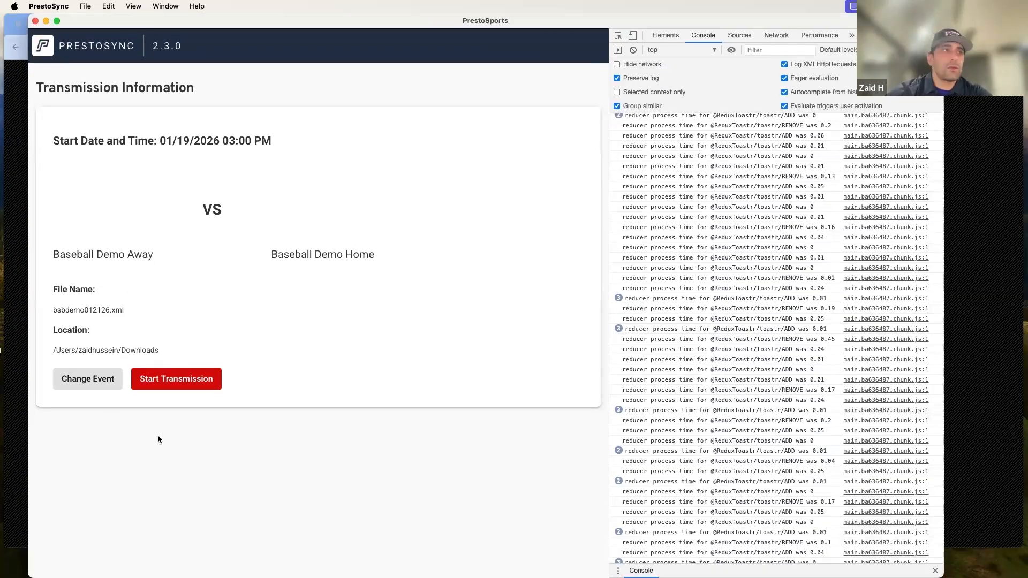
pyautogui.click(935, 35)
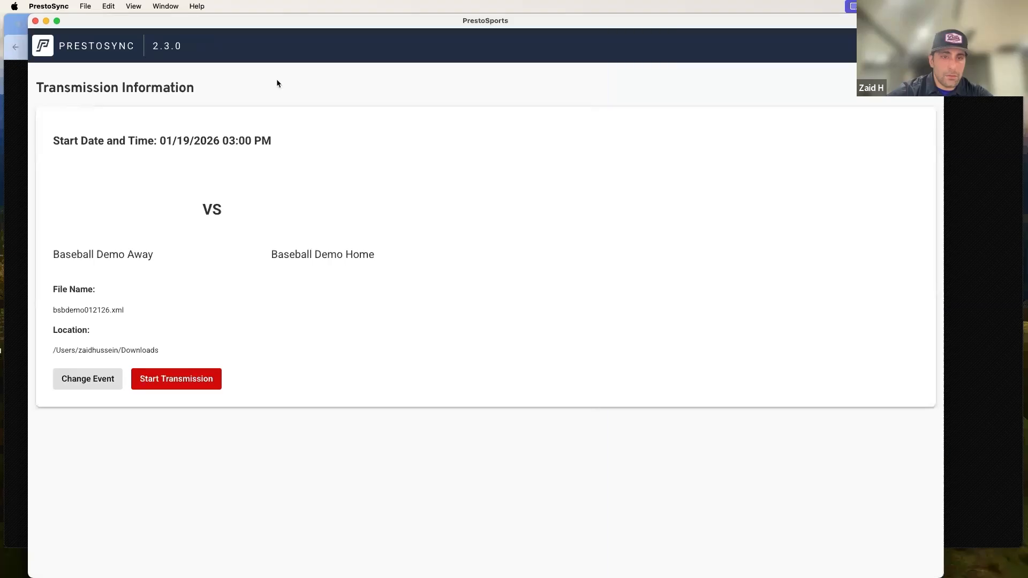
# Choose to change the transmission event and sign in with the account e-mail and password.
pyautogui.click(101, 380)
pyautogui.click(461, 154)
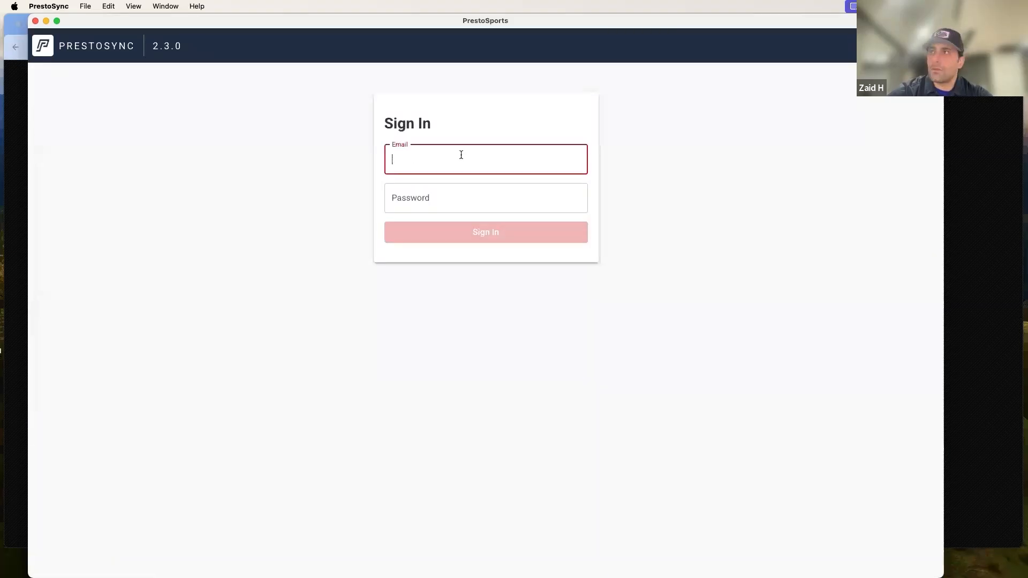
pyautogui.press('super+v')
pyautogui.press('Tab')
pyautogui.press('super+Tab')
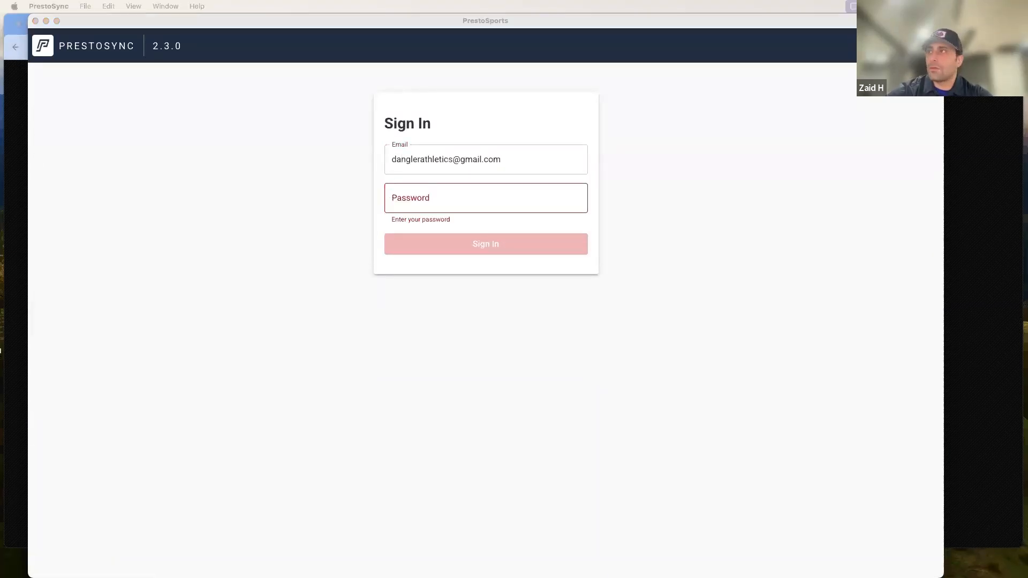
pyautogui.click(420, 199)
pyautogui.press('super+v')
pyautogui.click(482, 243)
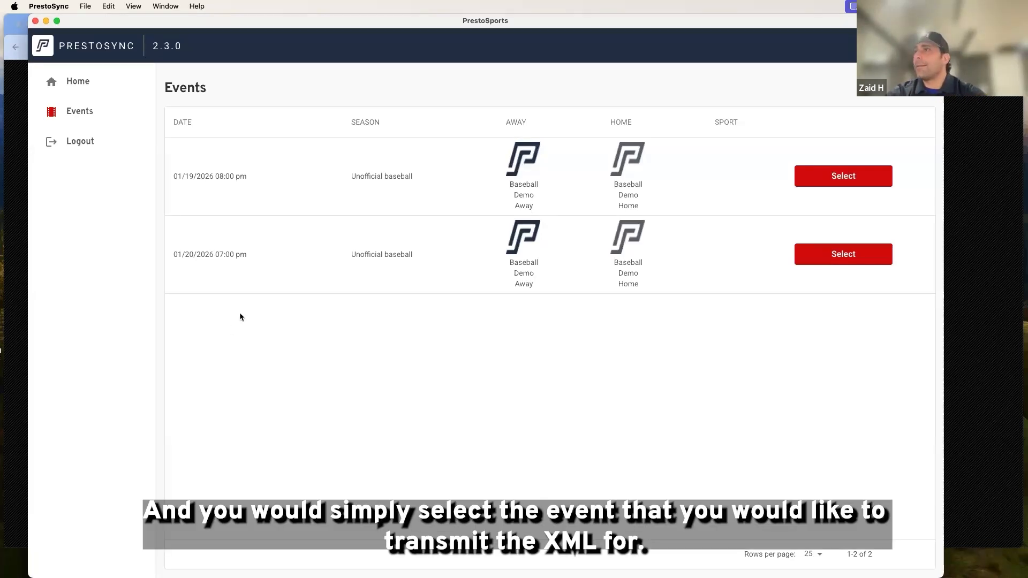
# Select the 01/20/2026 07:00 pm Baseball Demo event for sending from PrestoSports.
pyautogui.click(830, 181)
pyautogui.click(726, 348)
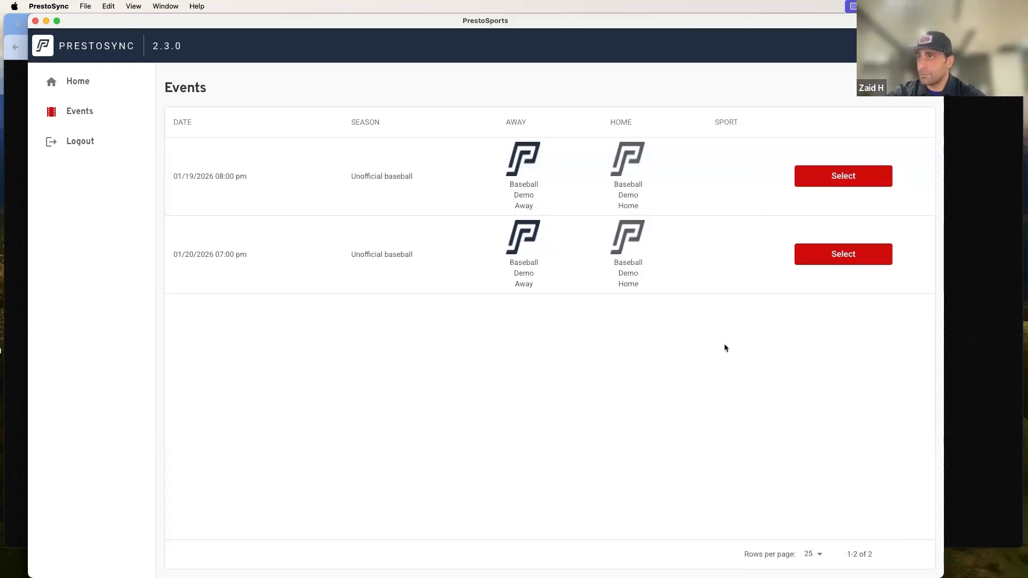
pyautogui.click(849, 257)
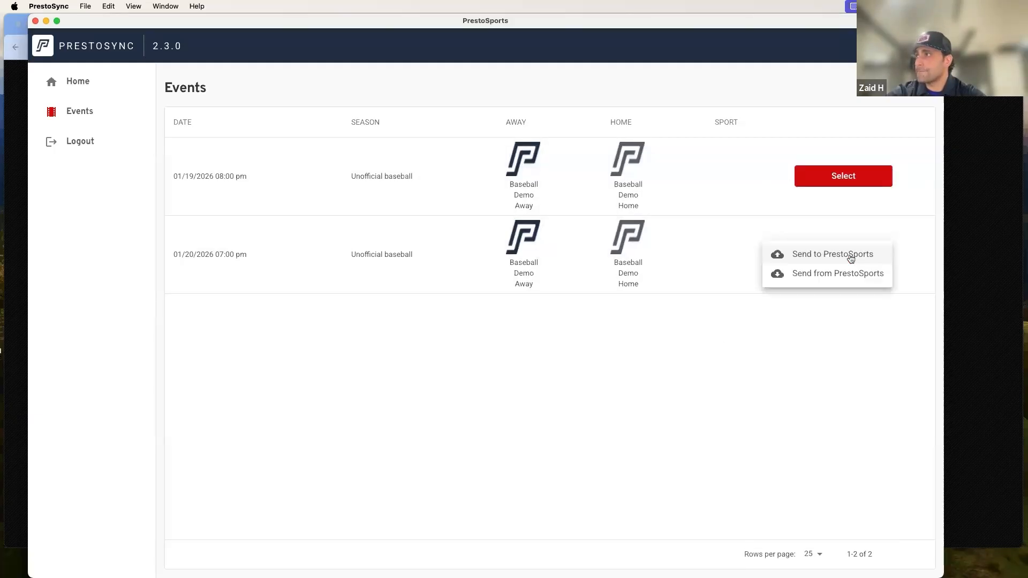
pyautogui.click(833, 278)
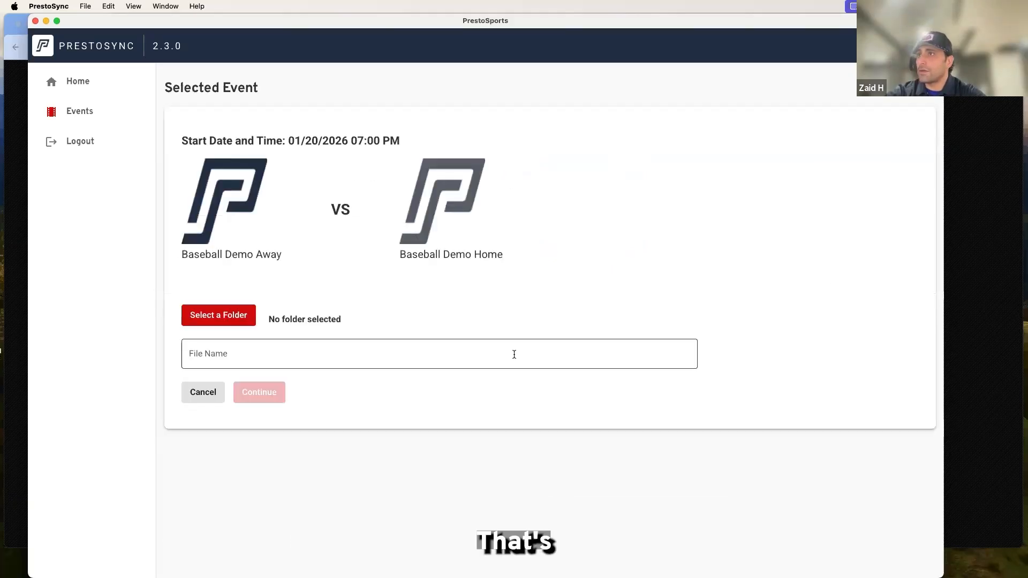
# Set Downloads as the output folder, name the file bsbdemo012125, and start the event's transmission.
pyautogui.click(239, 324)
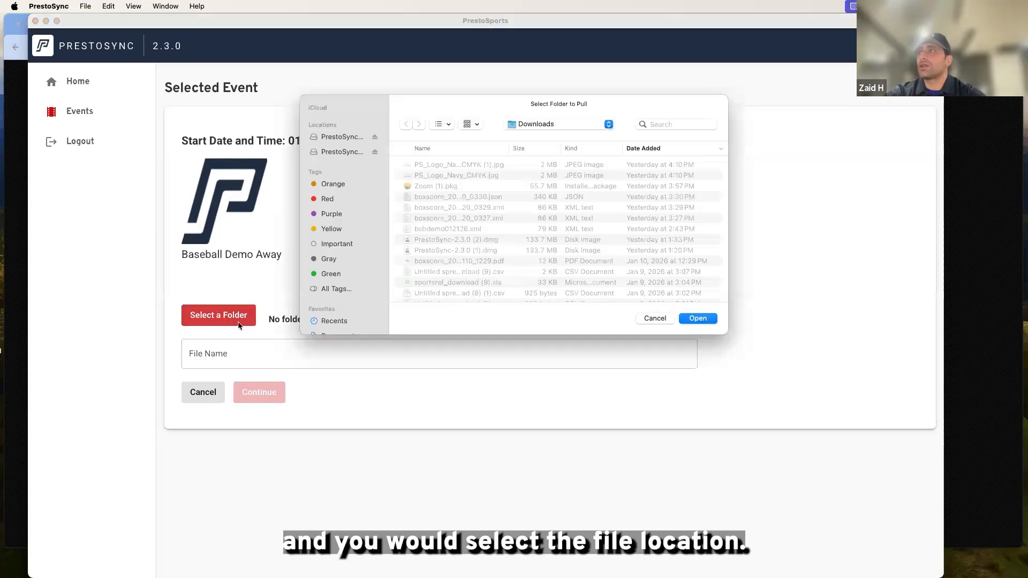
pyautogui.click(696, 318)
pyautogui.click(354, 356)
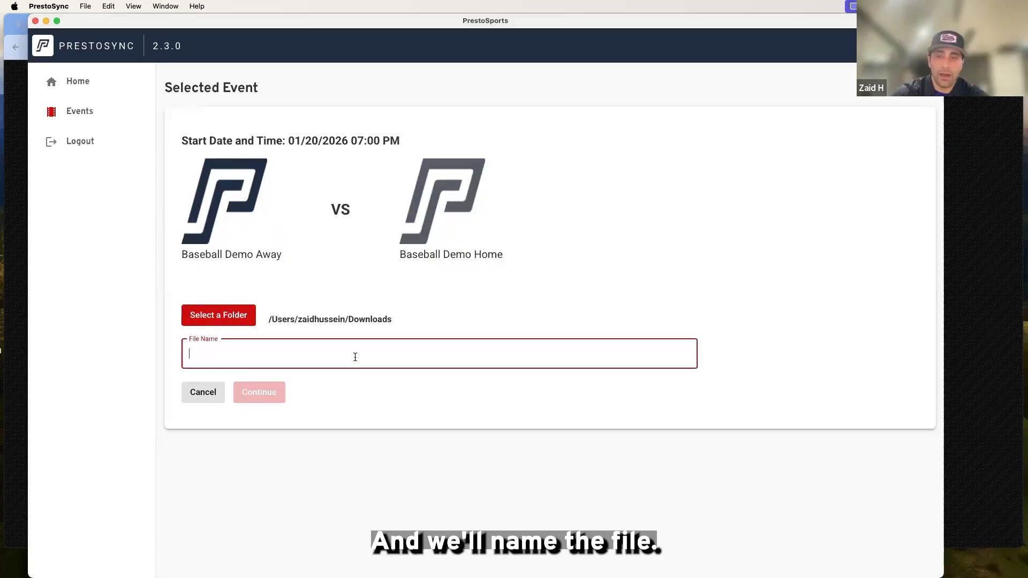
pyautogui.write('b')
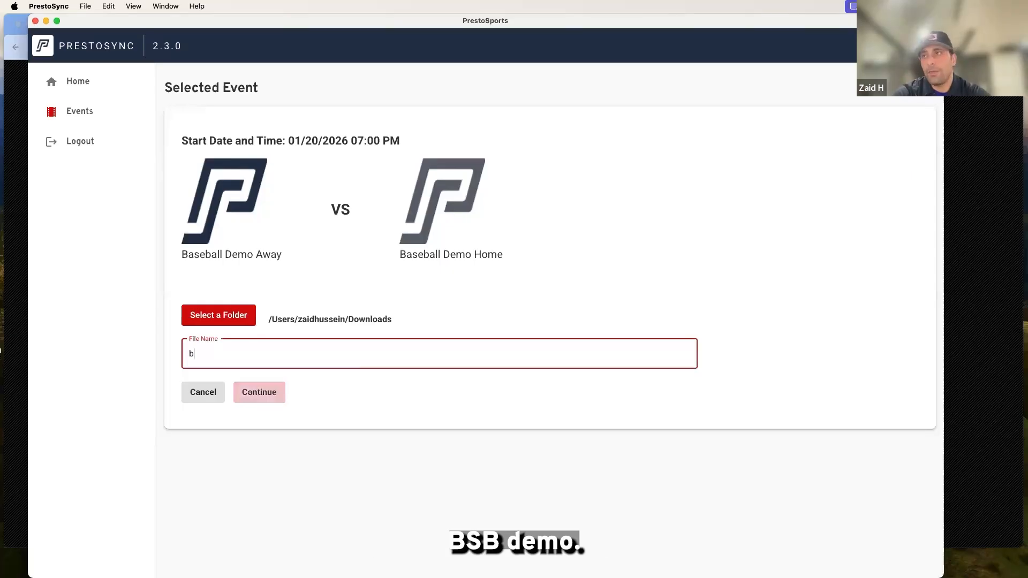
pyautogui.write('sbdem')
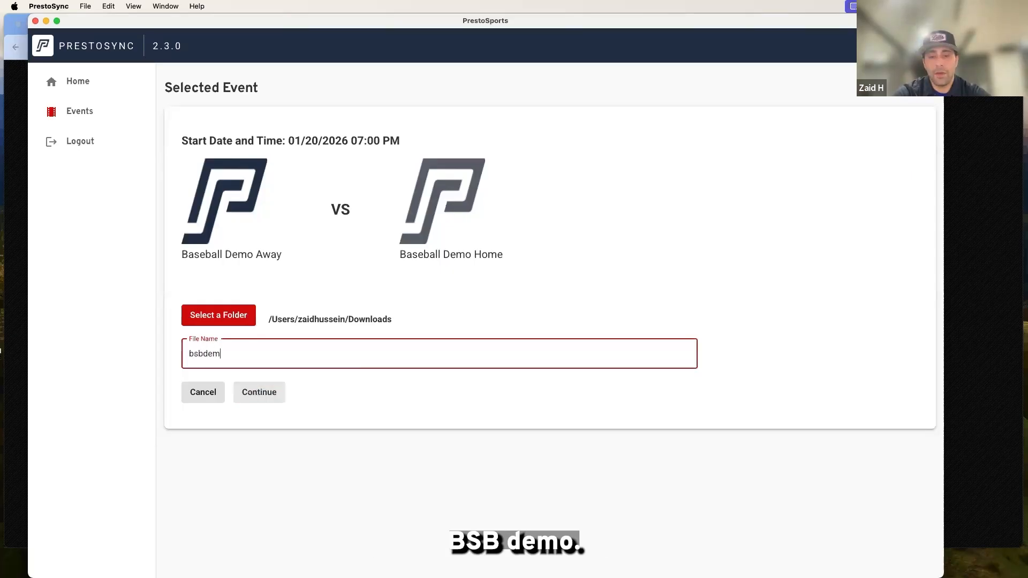
pyautogui.write('o012125')
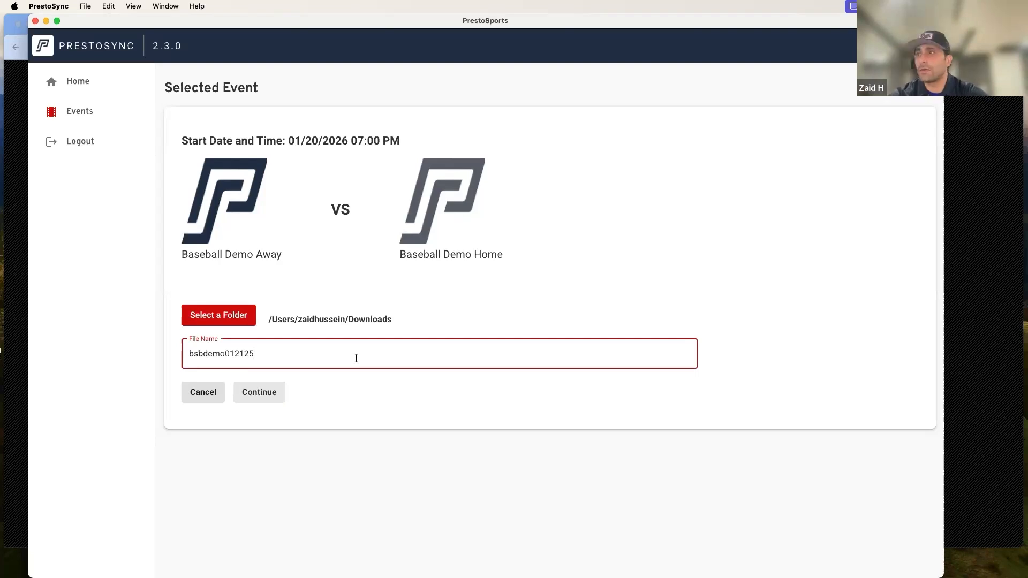
pyautogui.click(266, 400)
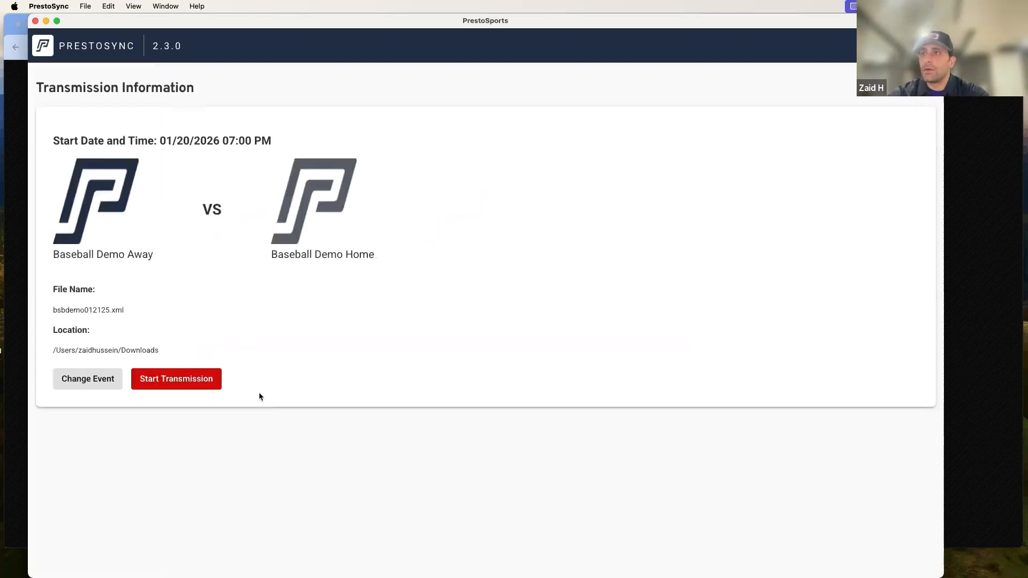
pyautogui.click(182, 381)
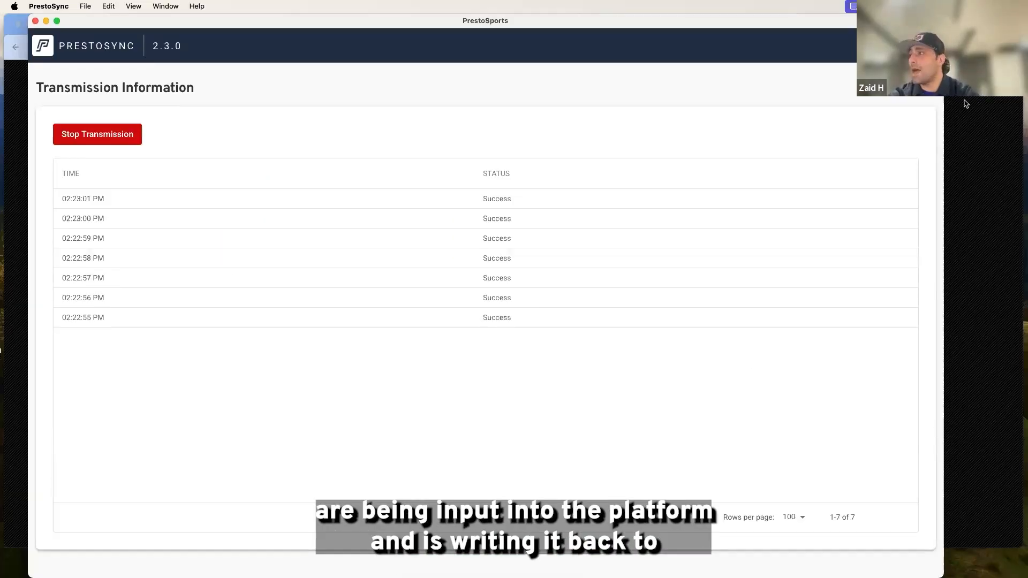
# Open bsbdemo012125.xml from the Downloads folder in Sublime Text and examine the transmitted game data.
pyautogui.moveTo(846, 576)
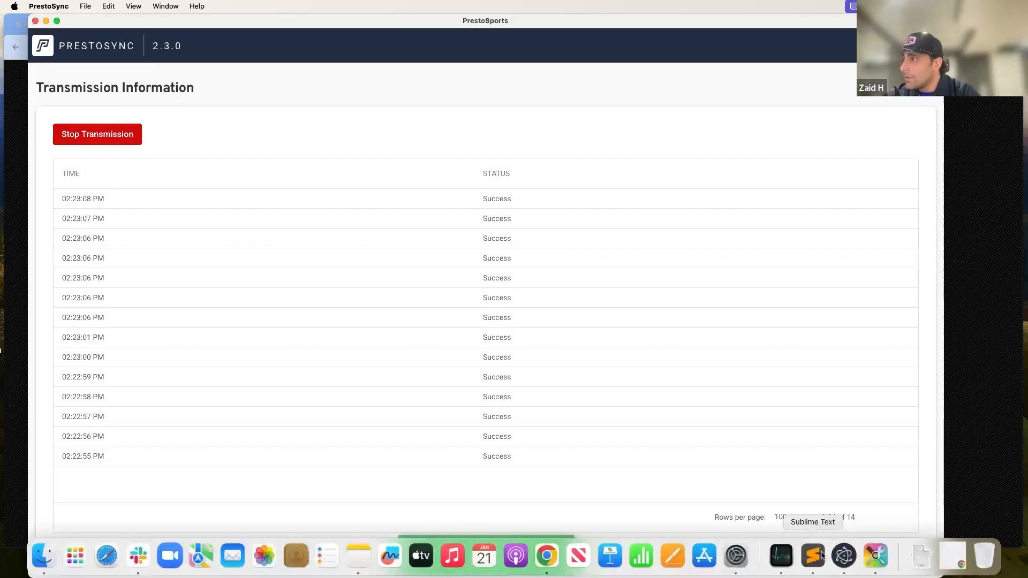
pyautogui.click(804, 555)
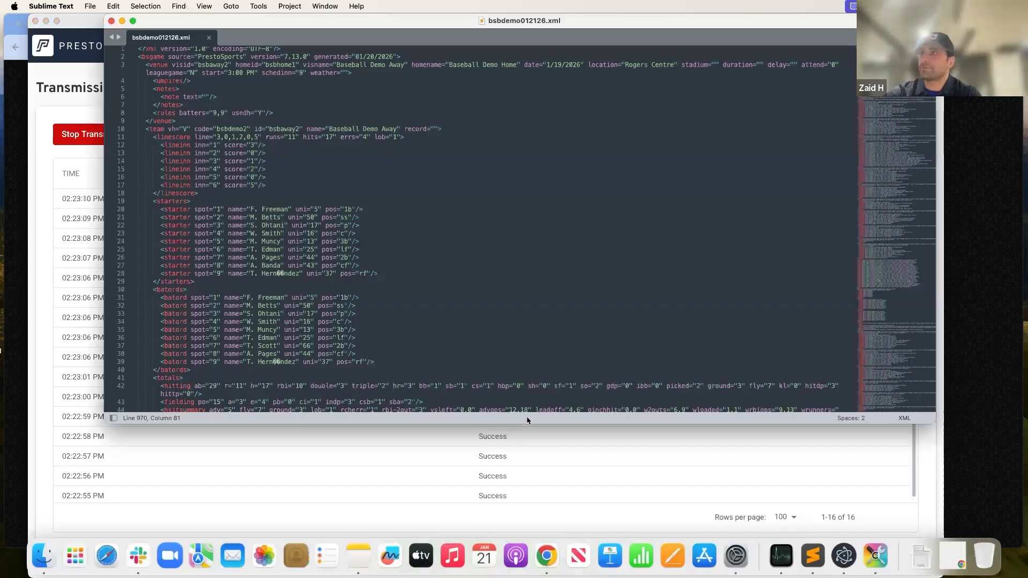
pyautogui.click(44, 568)
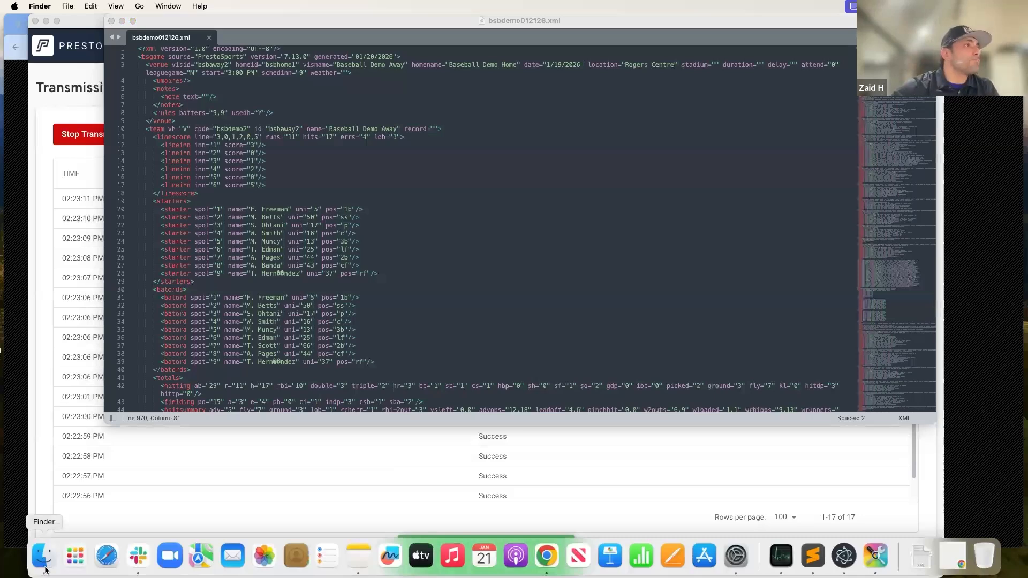
pyautogui.click(45, 569)
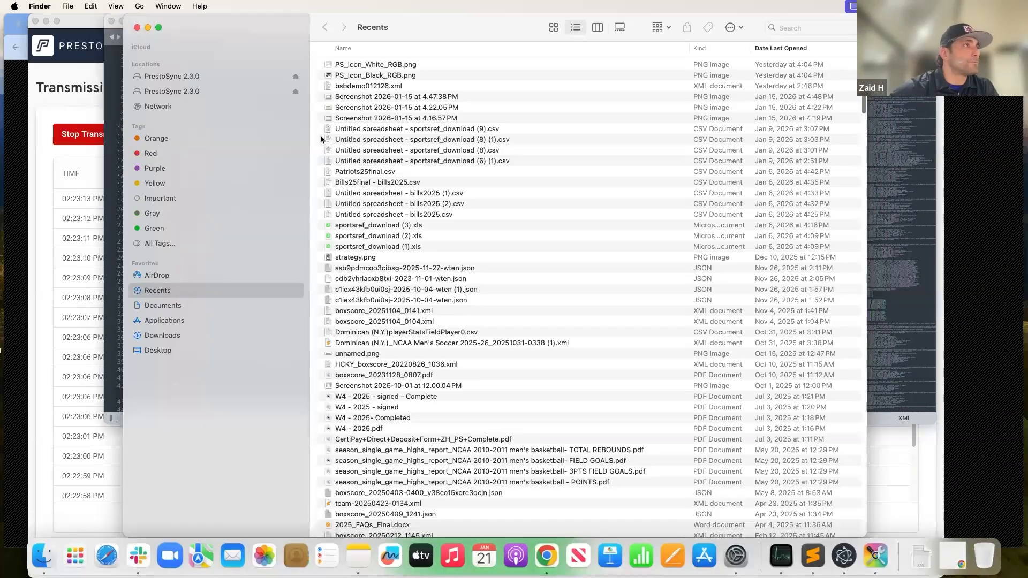
pyautogui.click(178, 337)
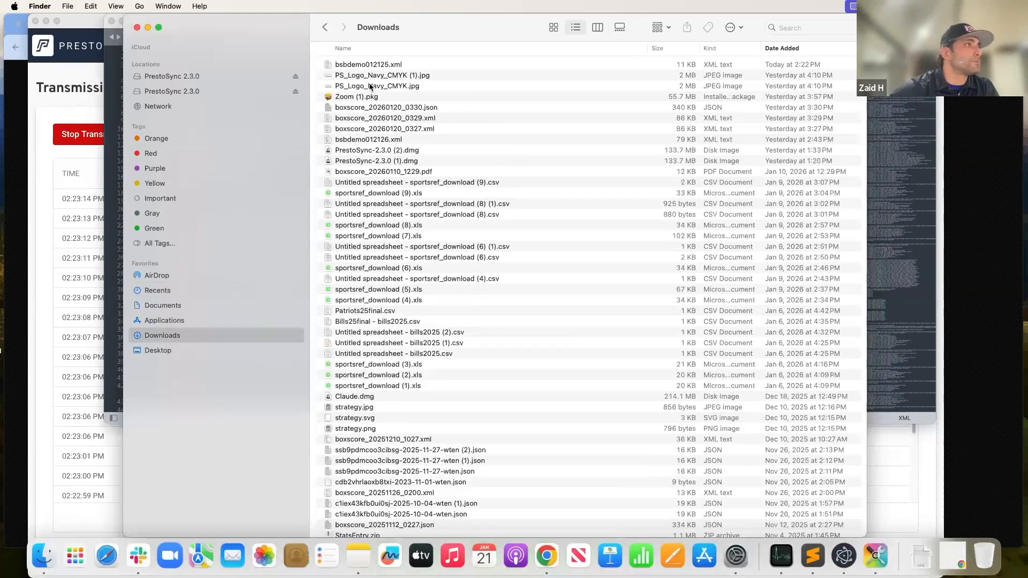
pyautogui.doubleClick(368, 64)
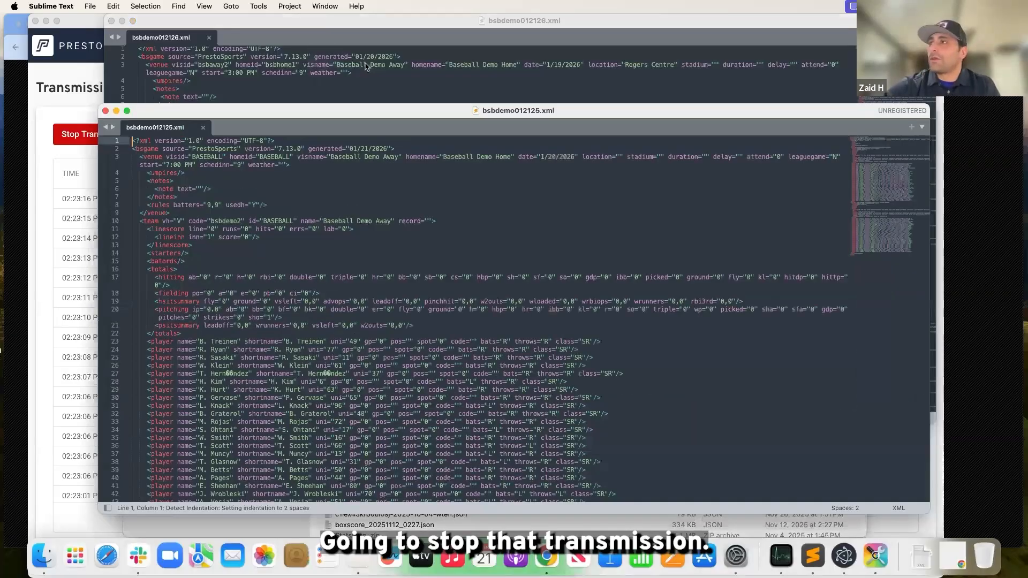
pyautogui.scroll(-1, 364, 323)
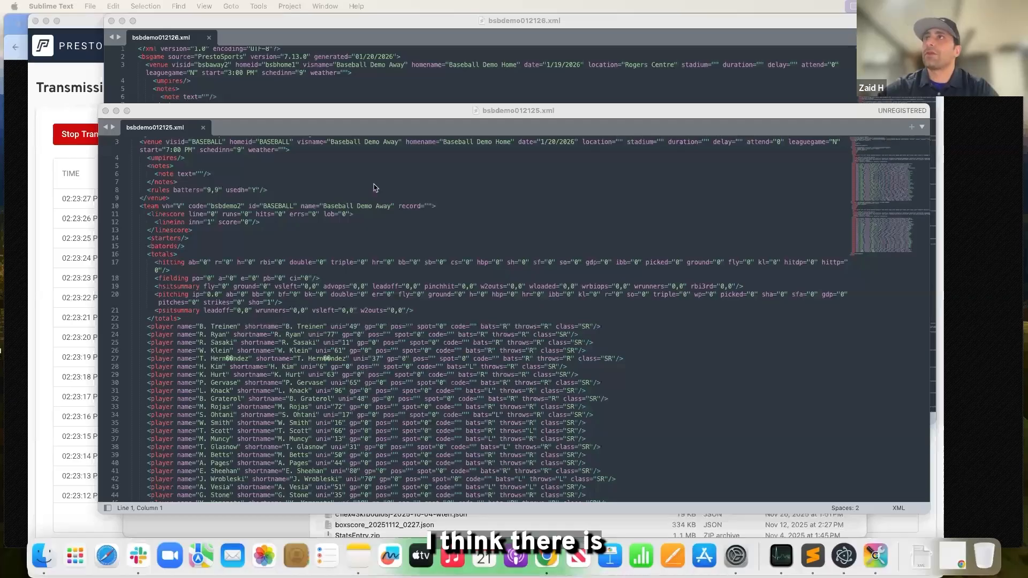
pyautogui.scroll(-1, 365, 198)
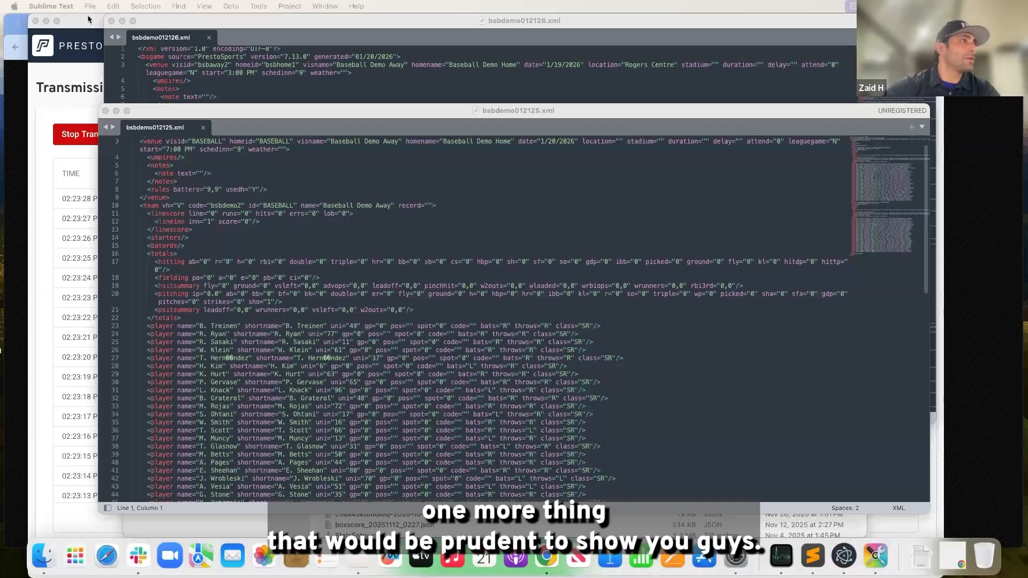
# Return to PrestoSync, stop the running transmission and make its window smaller.
pyautogui.click(82, 21)
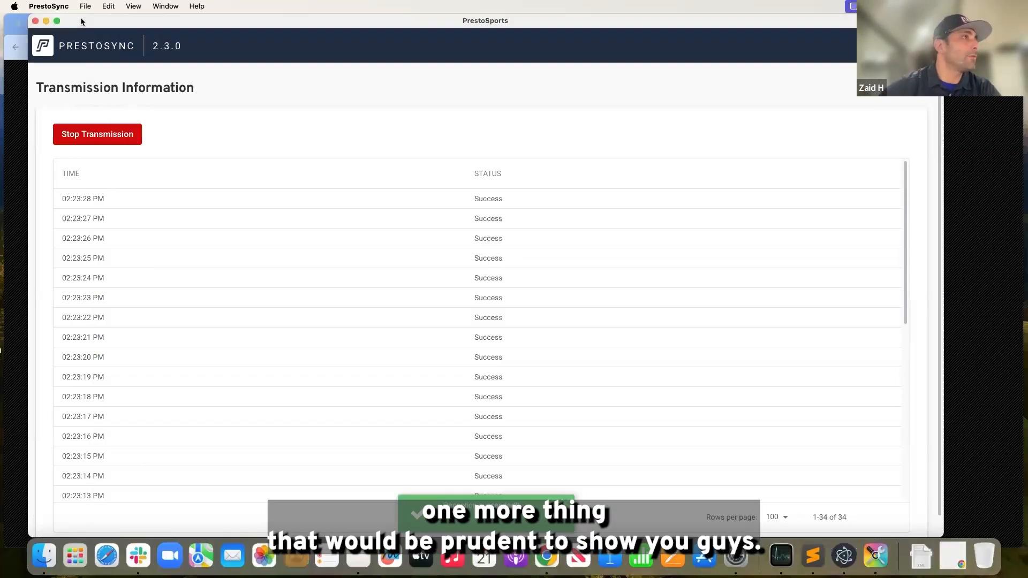
pyautogui.moveTo(88, 28); pyautogui.dragTo(200, 68)
pyautogui.moveTo(289, 65); pyautogui.dragTo(218, 26)
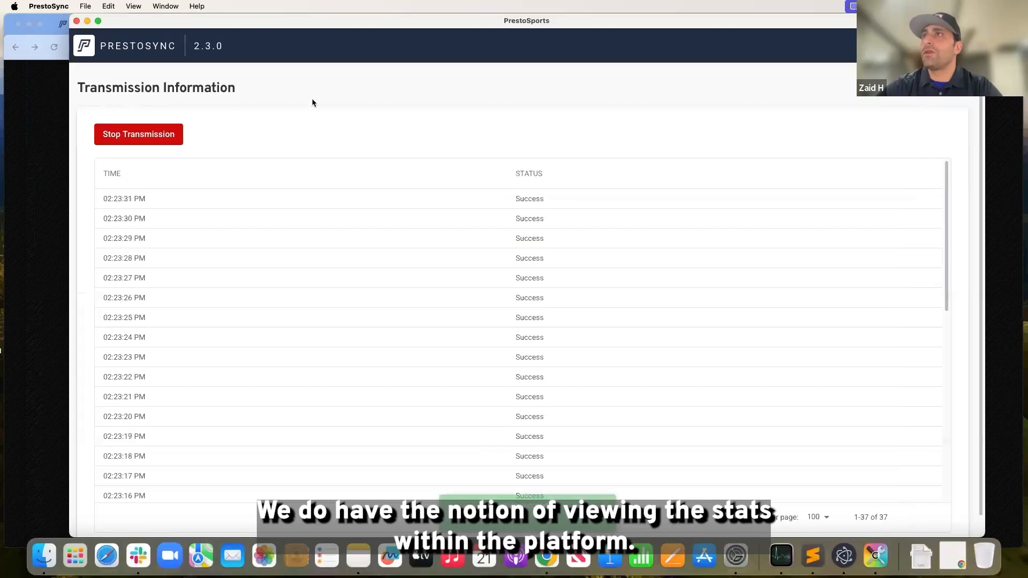
pyautogui.click(156, 138)
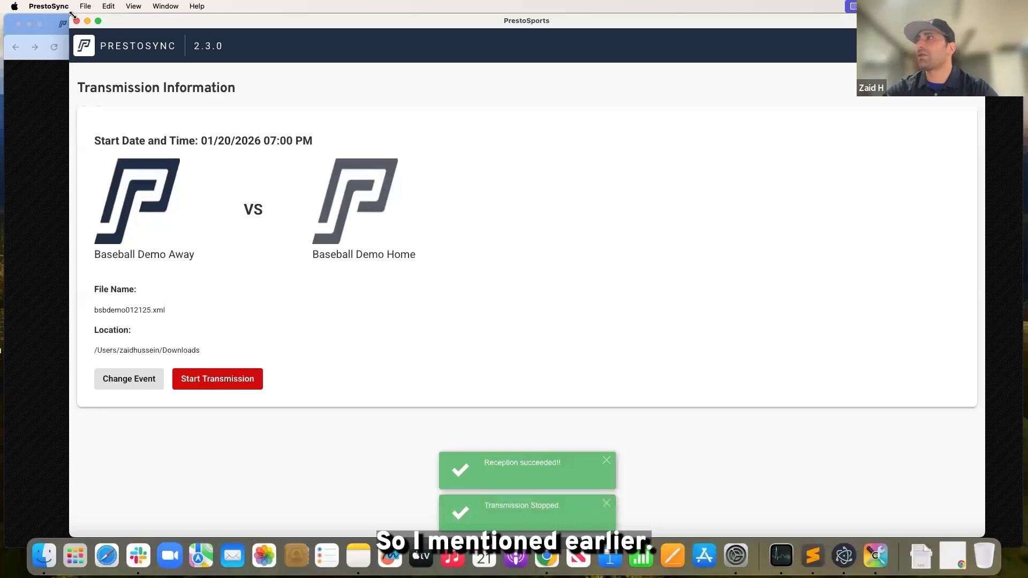
pyautogui.moveTo(72, 16); pyautogui.dragTo(347, 204)
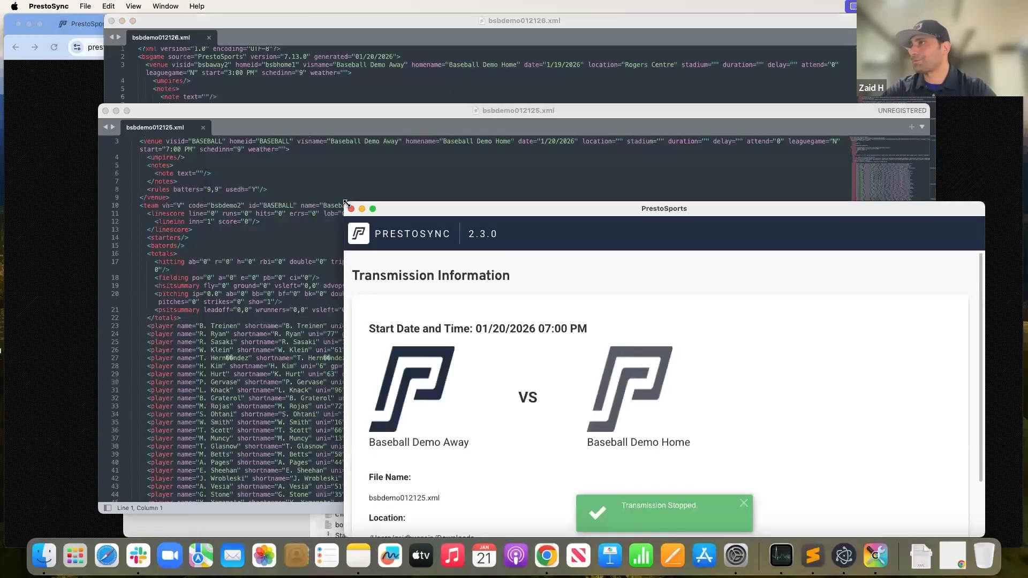
# Switch to Chrome, open the Play by Play summary report in a PrestoStats tab, and read it through the 7th inning.
pyautogui.click(60, 139)
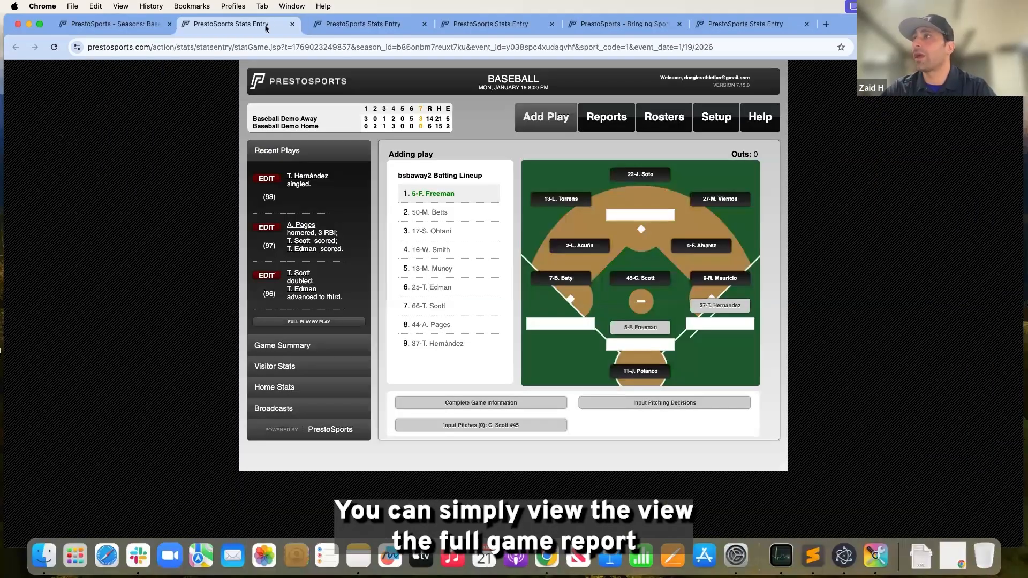
pyautogui.moveTo(266, 28); pyautogui.dragTo(118, 33)
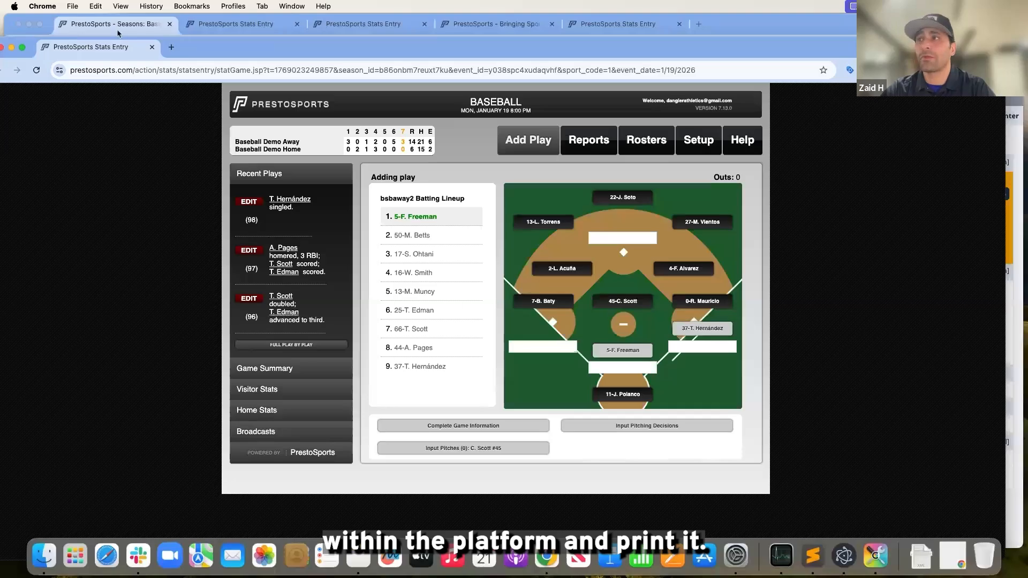
pyautogui.moveTo(117, 24); pyautogui.dragTo(253, 27)
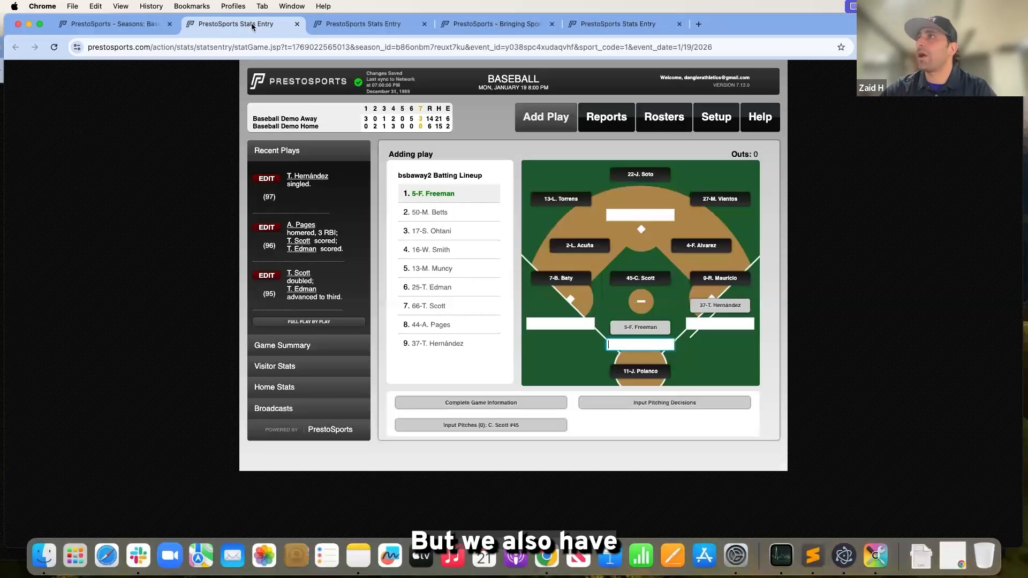
pyautogui.click(606, 117)
pyautogui.click(411, 289)
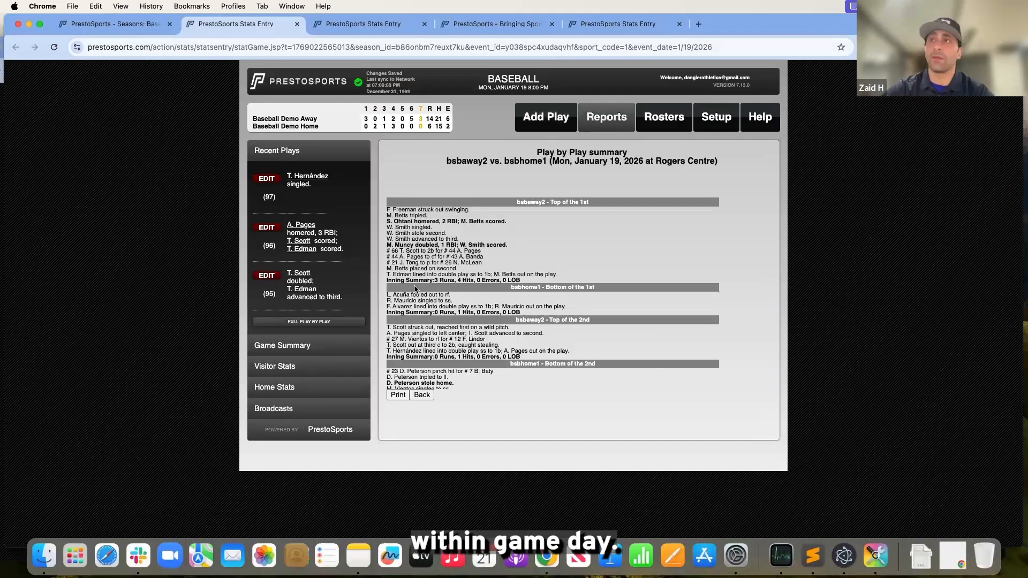
pyautogui.scroll(-10, 414, 289)
pyautogui.scroll(-3, 416, 289)
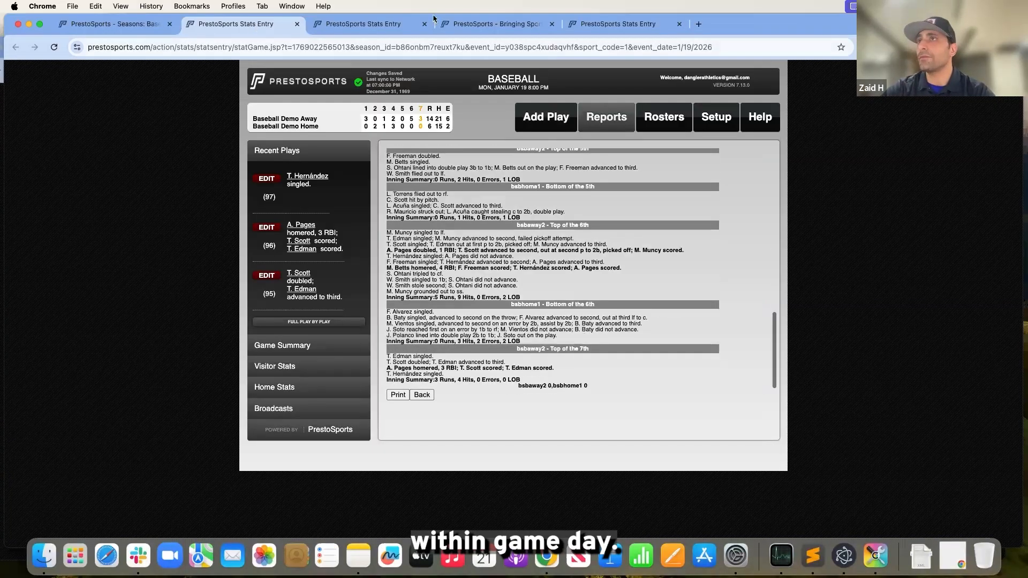
# Return to the Unofficial baseball season in the PrestoSports admin site and open Advanced Reports from its stats.
pyautogui.click(432, 21)
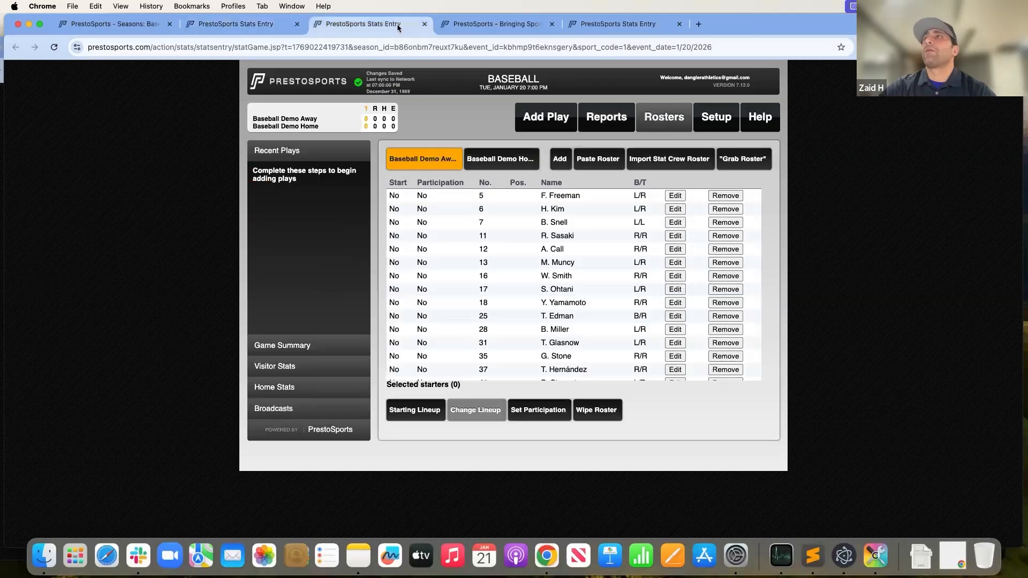
pyautogui.click(140, 27)
pyautogui.click(980, 162)
pyautogui.click(124, 163)
pyautogui.click(143, 190)
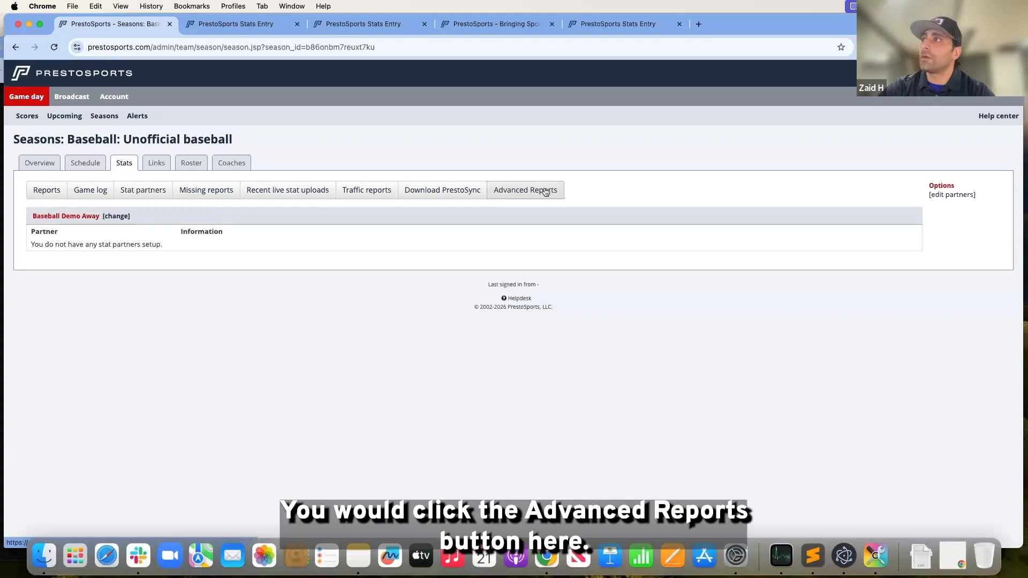
pyautogui.click(545, 193)
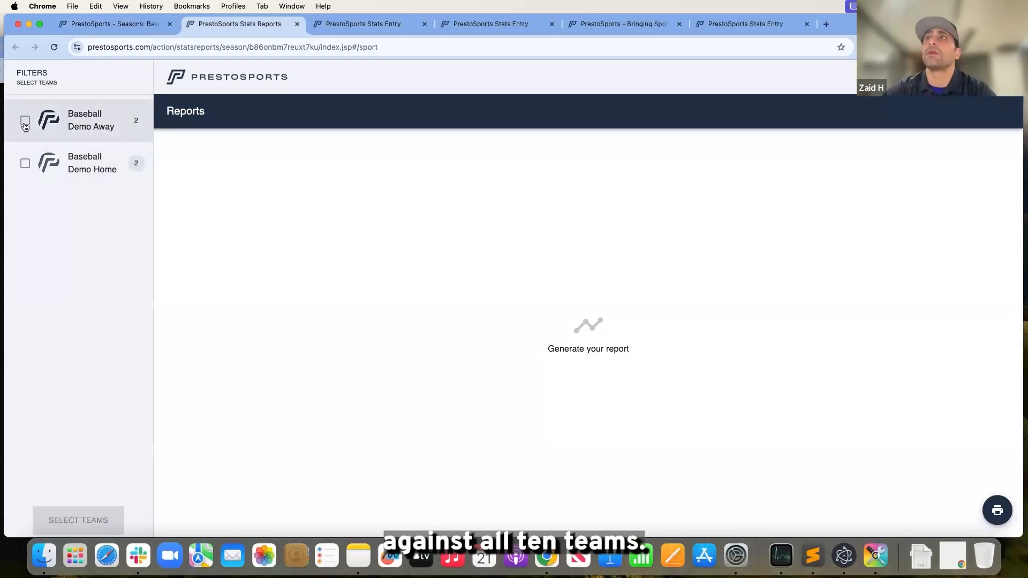
# Select Baseball Demo Away and Baseball Demo Home as the teams and generate their reports for all games.
pyautogui.click(25, 122)
pyautogui.click(25, 163)
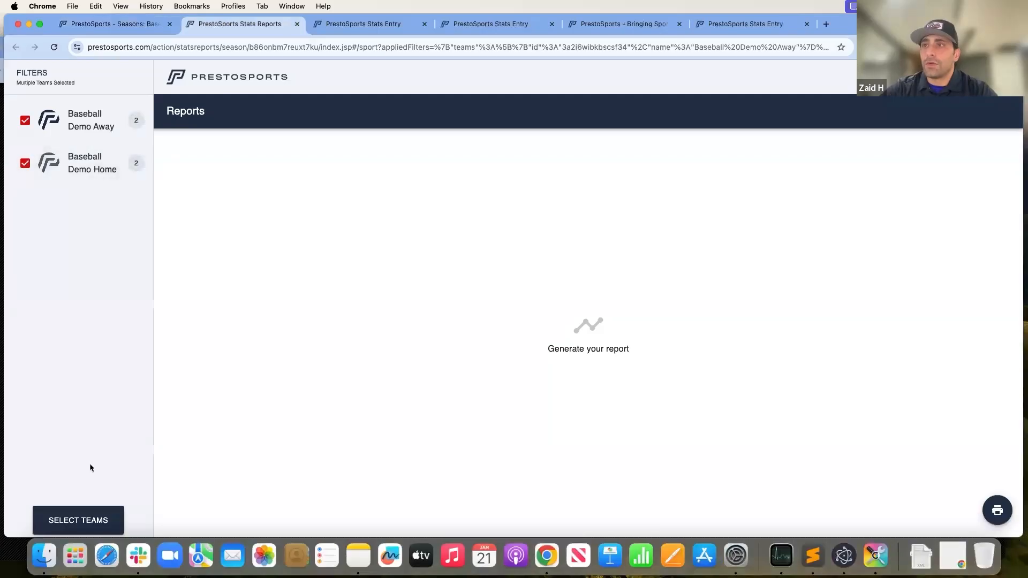
pyautogui.click(114, 507)
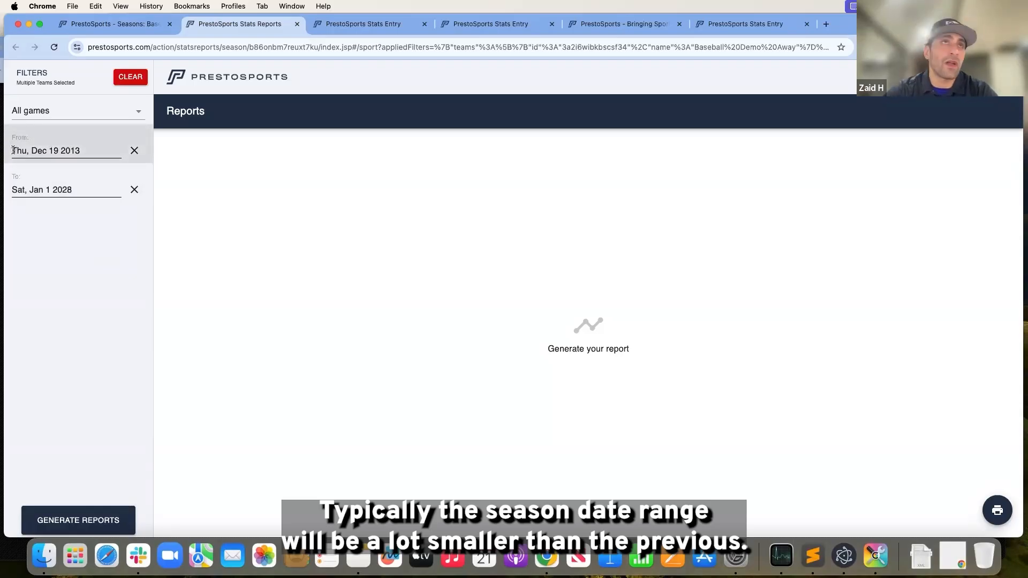
pyautogui.click(101, 527)
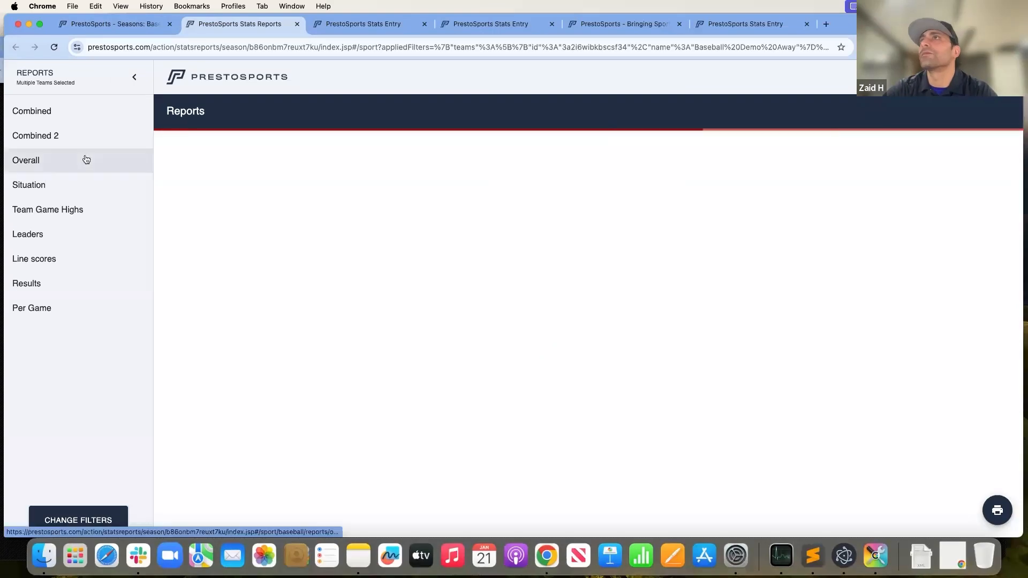
# Open the Combined report and review both teams' batting, pitching and score-by-innings statistics.
pyautogui.click(32, 121)
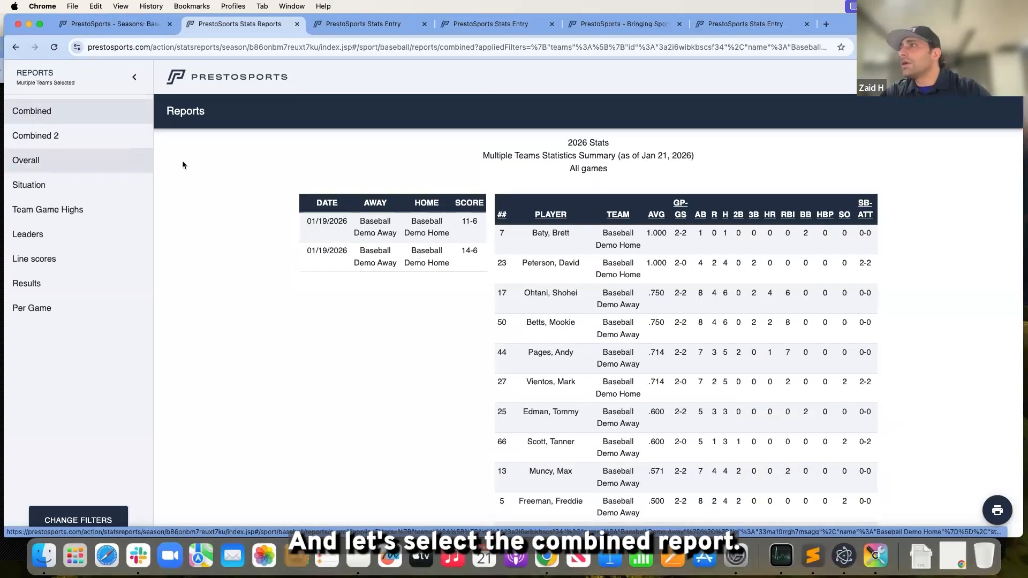
pyautogui.scroll(-1, 622, 344)
pyautogui.scroll(-10, 622, 344)
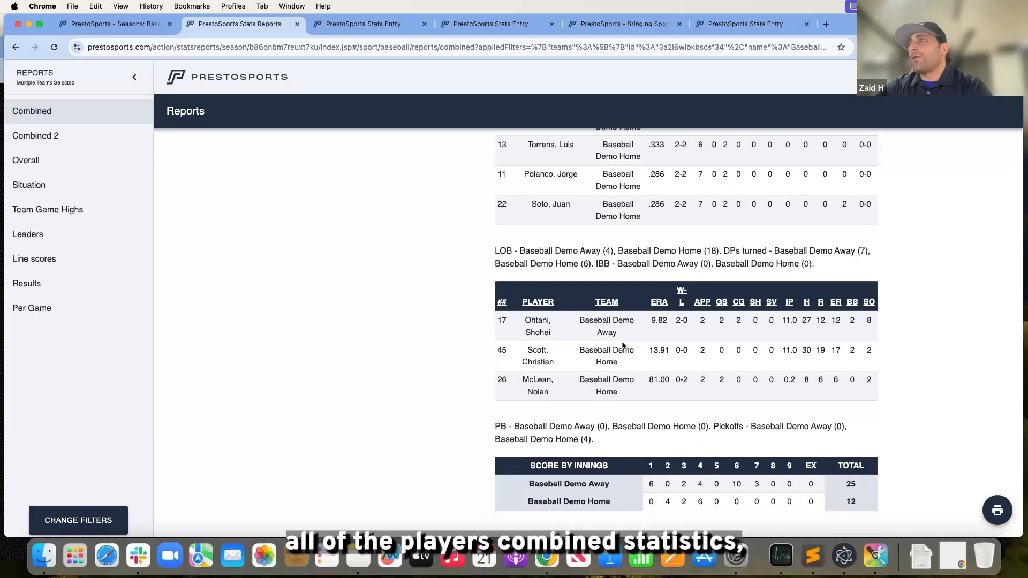
pyautogui.scroll(15, 622, 344)
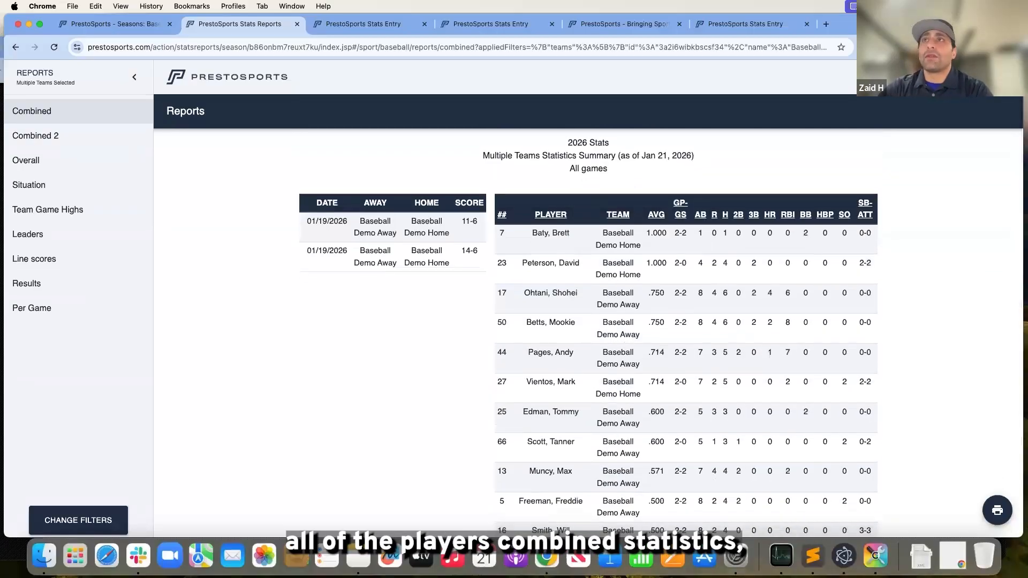
# Open the Overall report, widen the browser window slightly, and bring up the report's print preview.
pyautogui.click(57, 166)
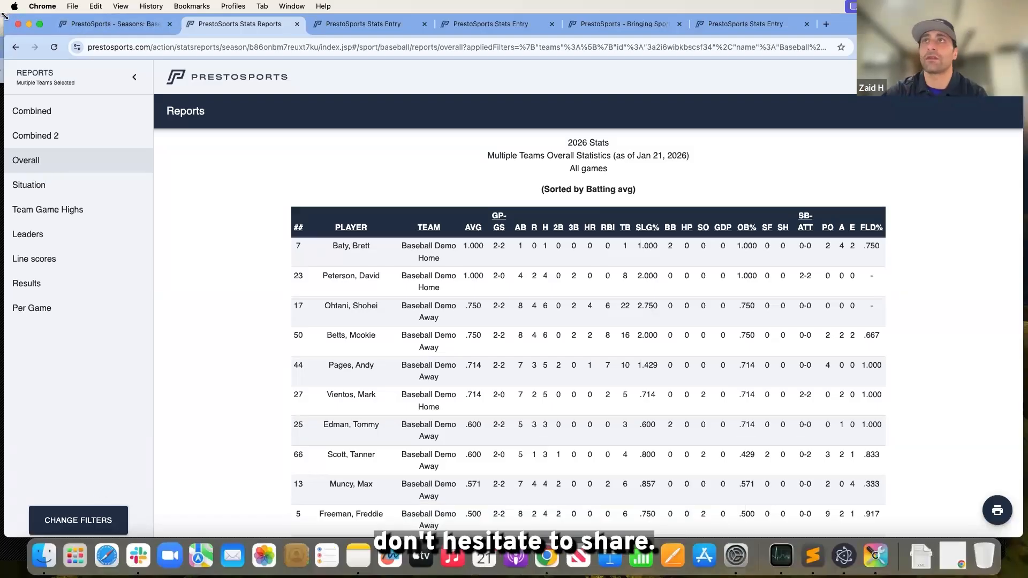
pyautogui.moveTo(5, 16); pyautogui.dragTo(1, 16)
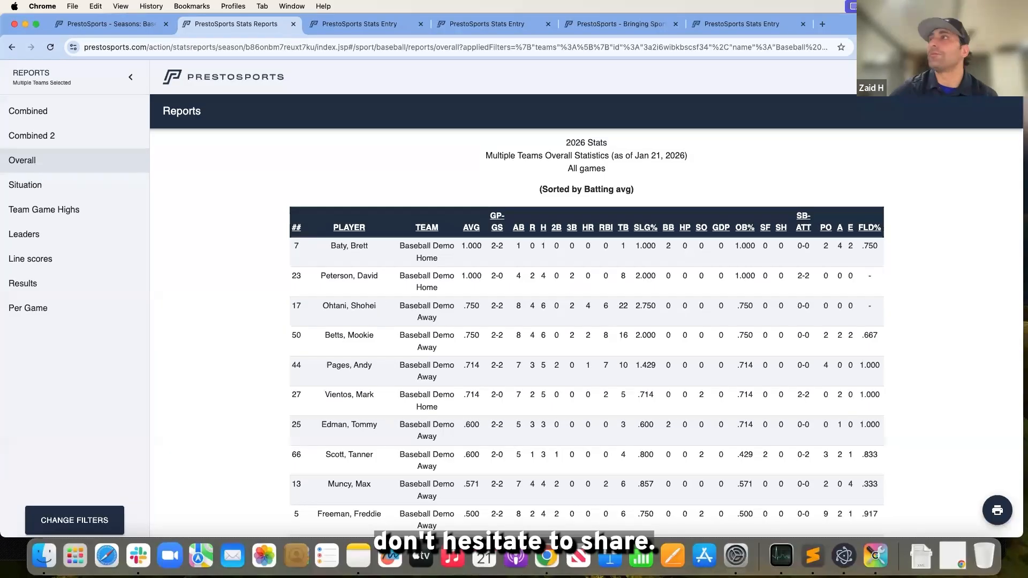
pyautogui.click(997, 511)
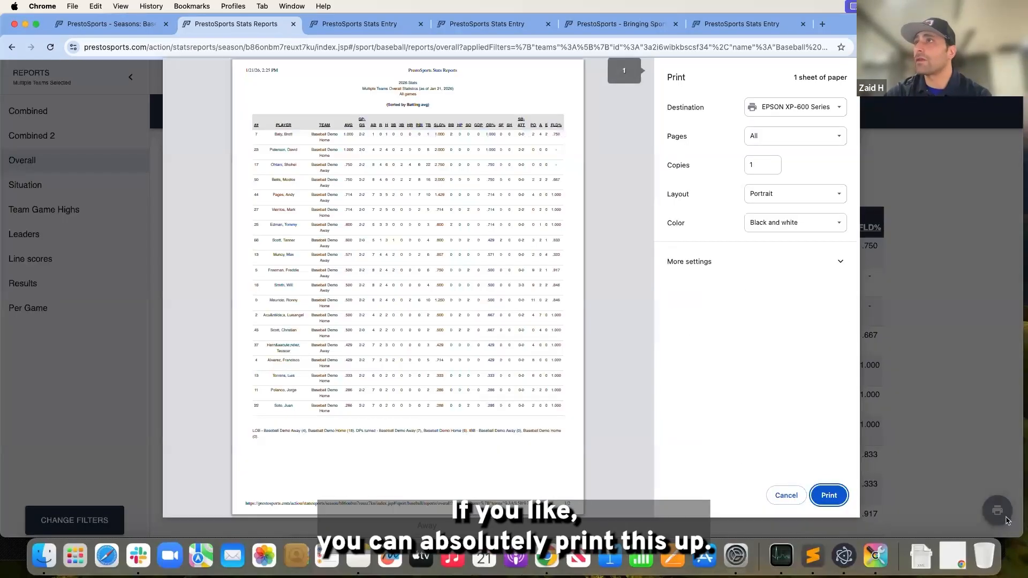